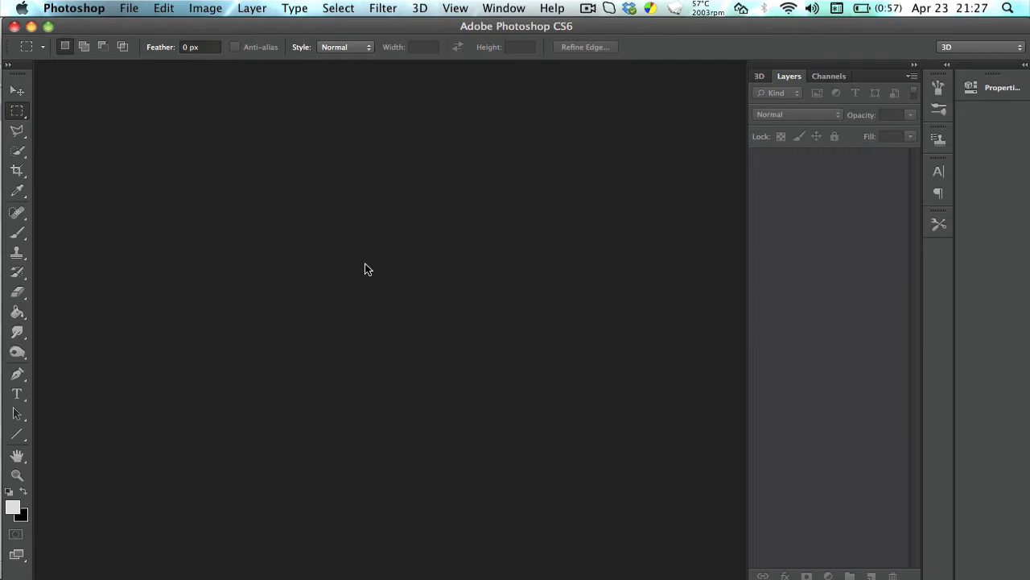
# Create a new 1280 x 720 pixel RGB document at 72 pixels/inch with a white background.
pyautogui.press('super')
pyautogui.click(18, 374)
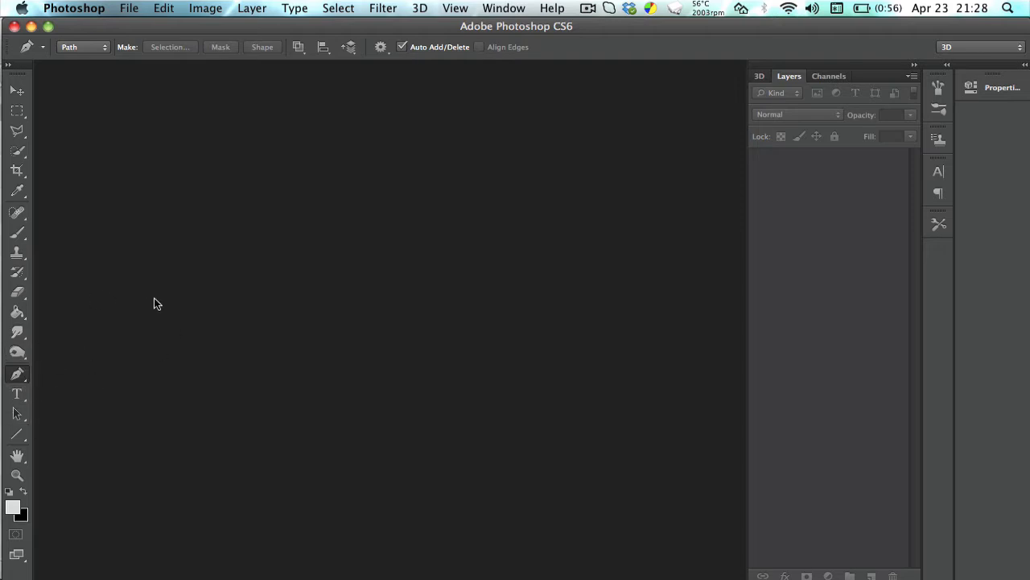
pyautogui.press('super')
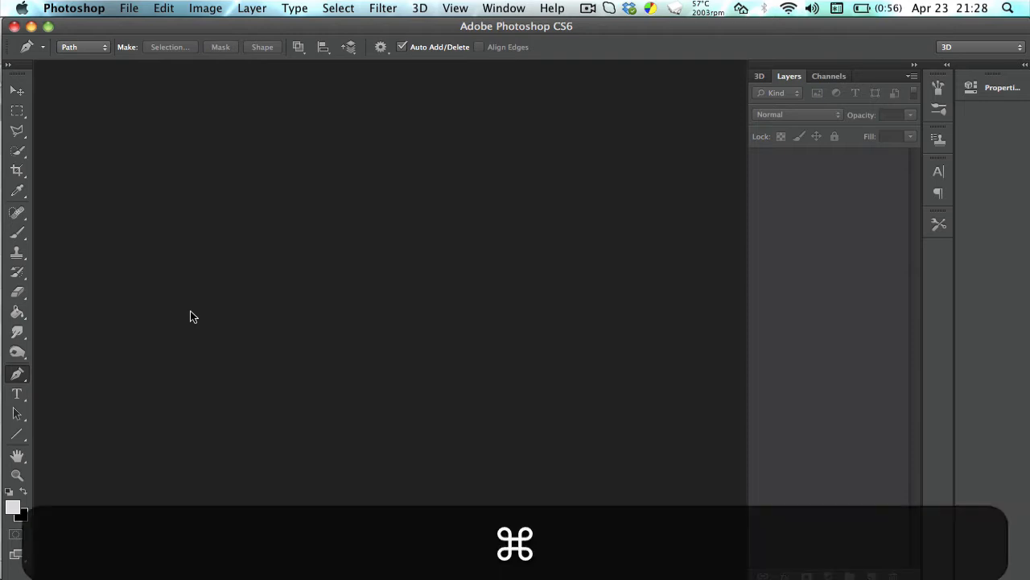
pyautogui.press('super+n')
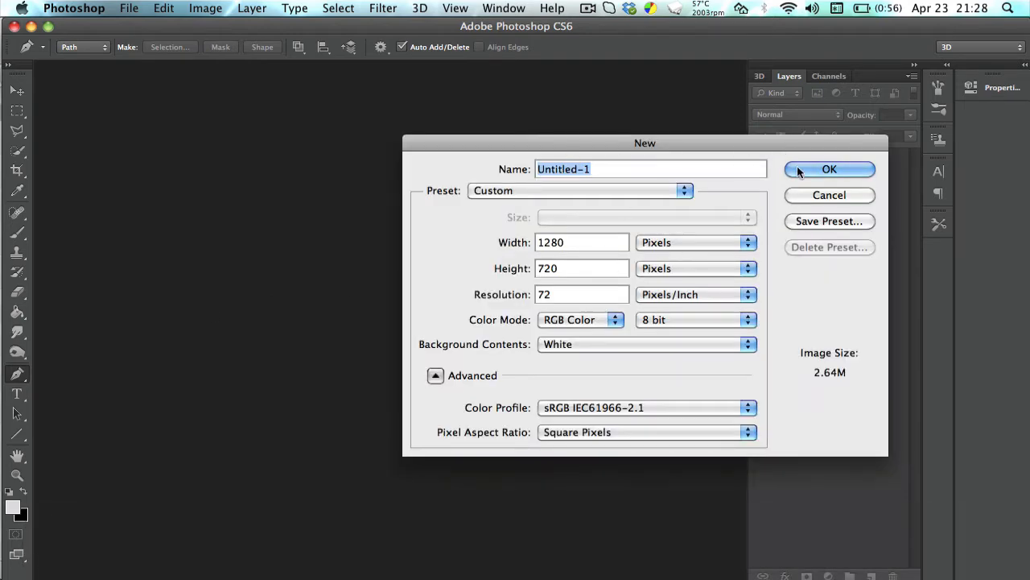
pyautogui.click(801, 170)
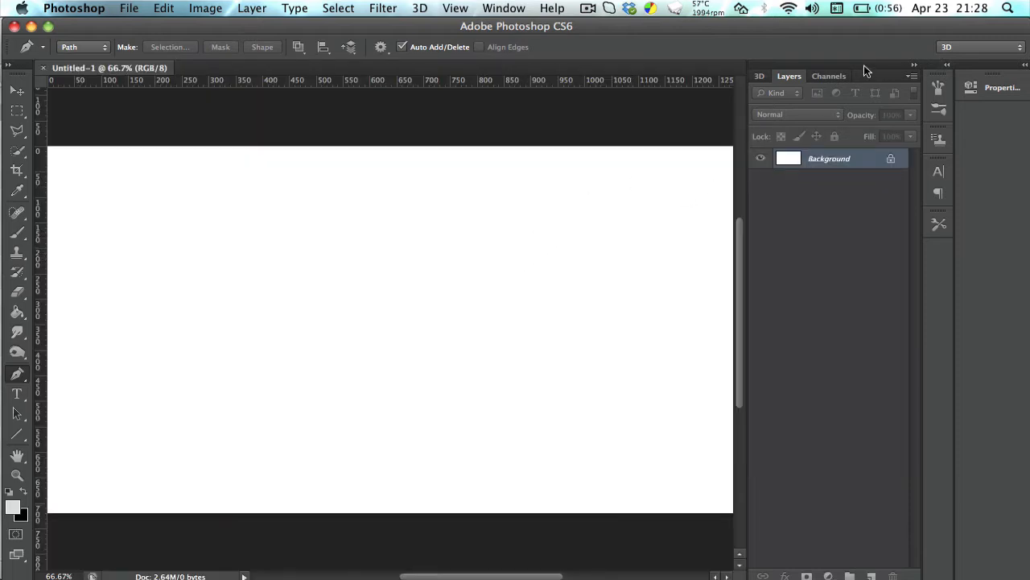
pyautogui.moveTo(864, 66); pyautogui.dragTo(989, 72)
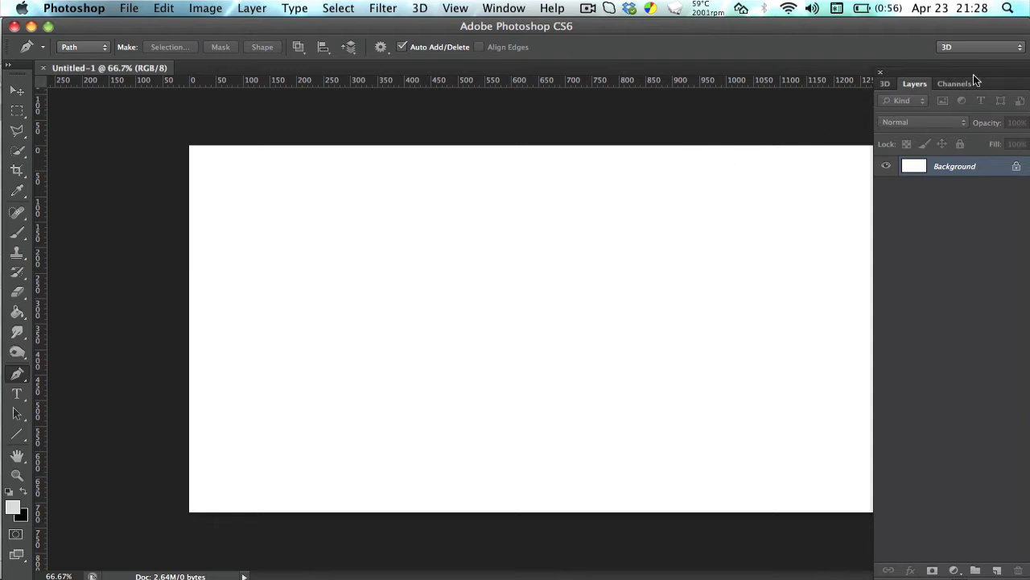
pyautogui.moveTo(973, 74); pyautogui.dragTo(1020, 113)
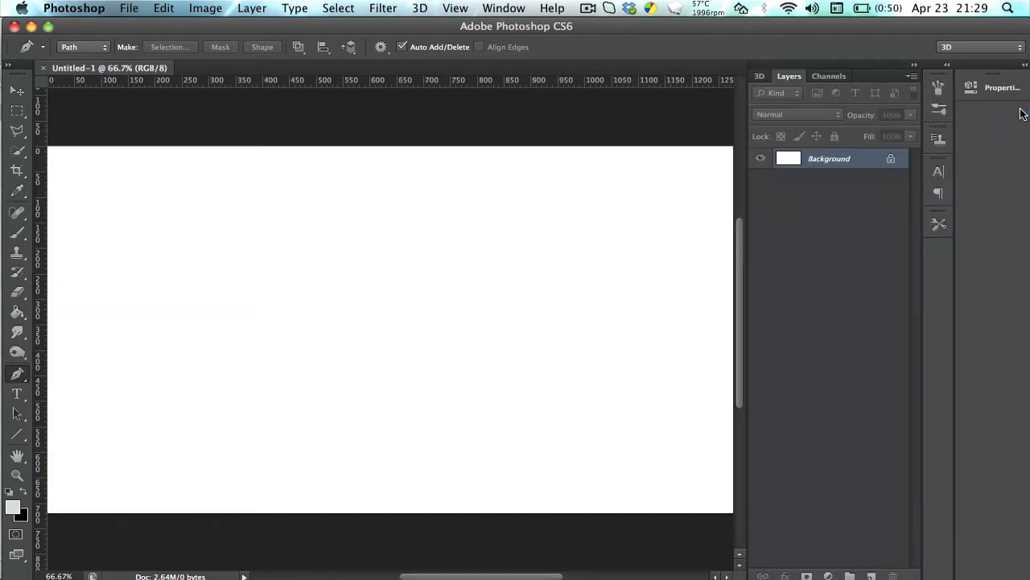
pyautogui.scroll(-5, 596, 198)
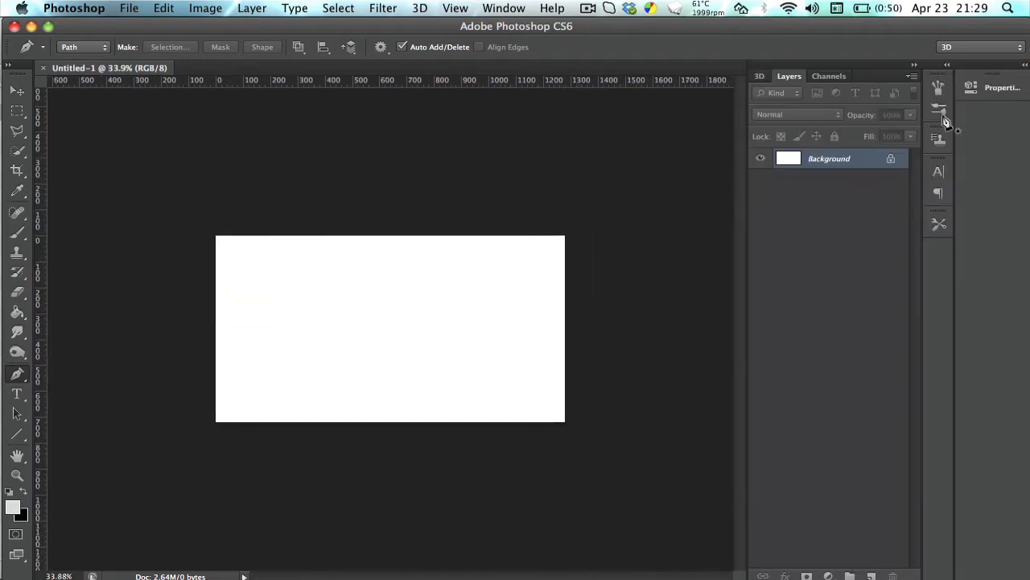
pyautogui.scroll(5, 947, 122)
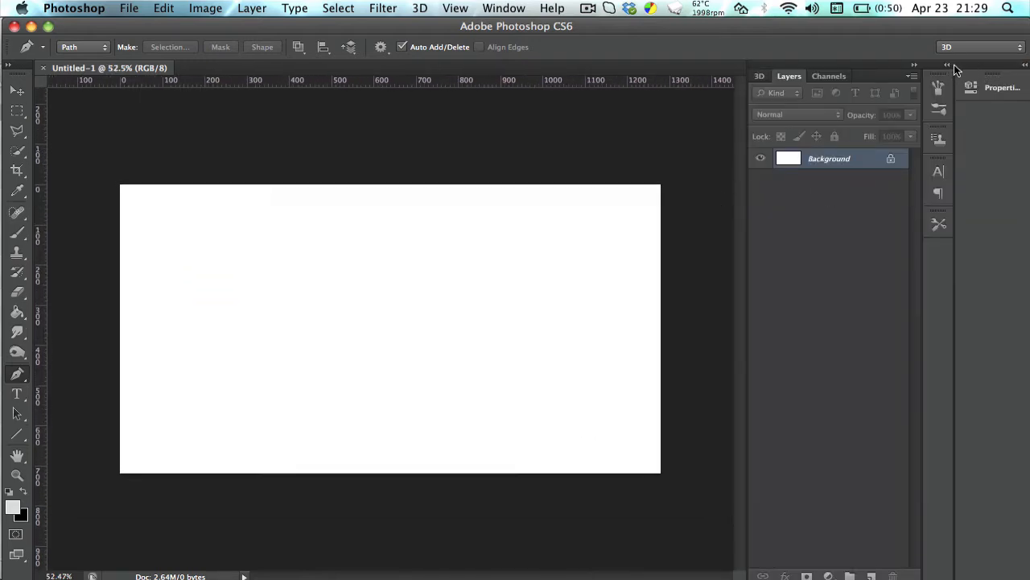
pyautogui.scroll(5, 952, 66)
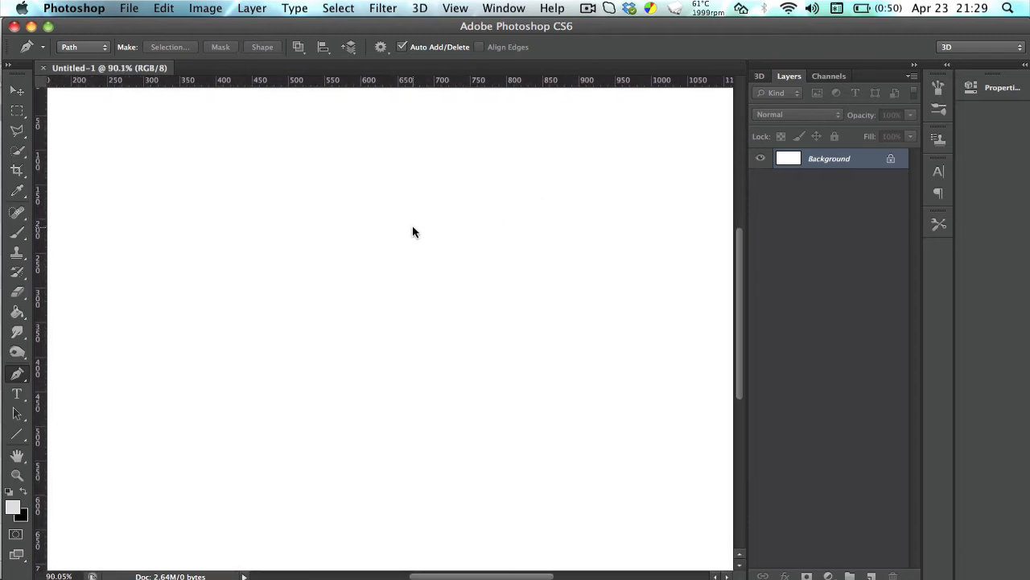
pyautogui.click(812, 280)
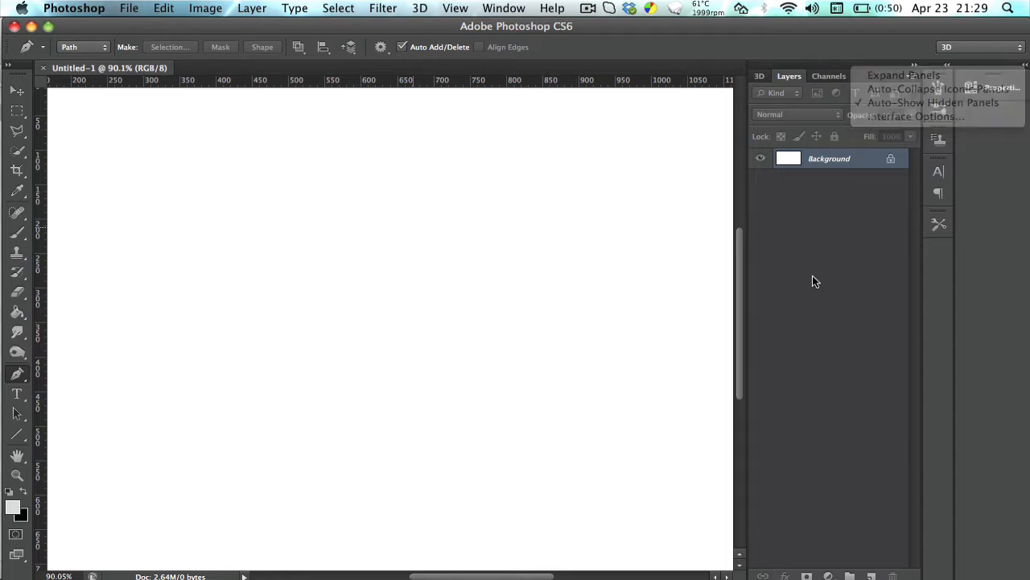
pyautogui.press('super+0')
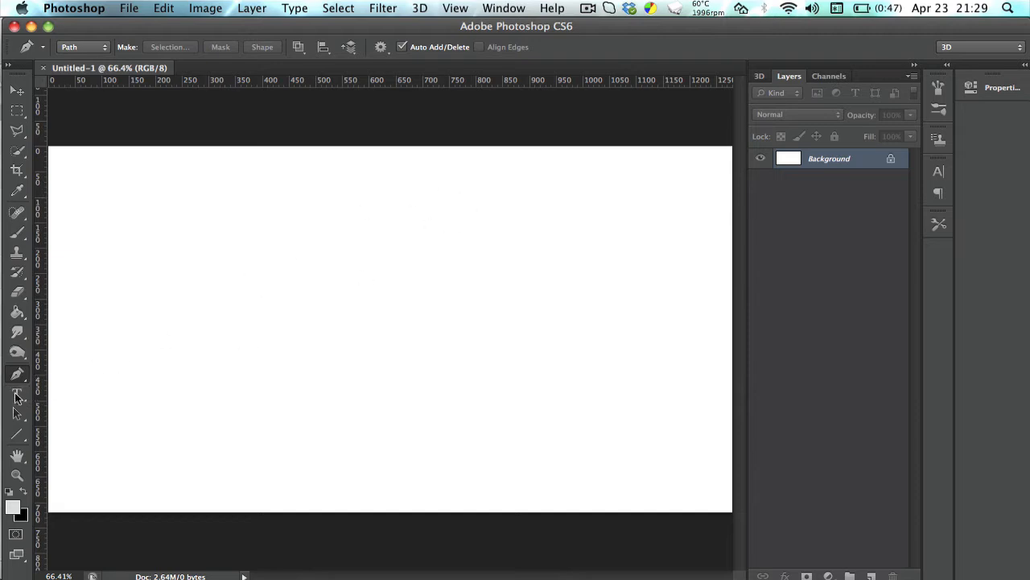
# Activate the Type tool with Arial as the font and Regular as the style.
pyautogui.press('t')
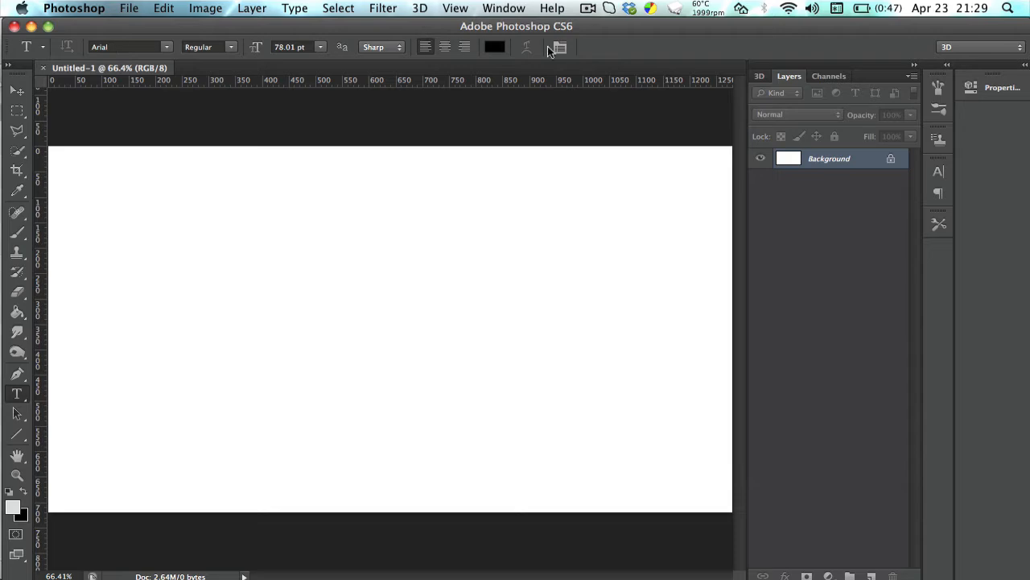
pyautogui.click(166, 47)
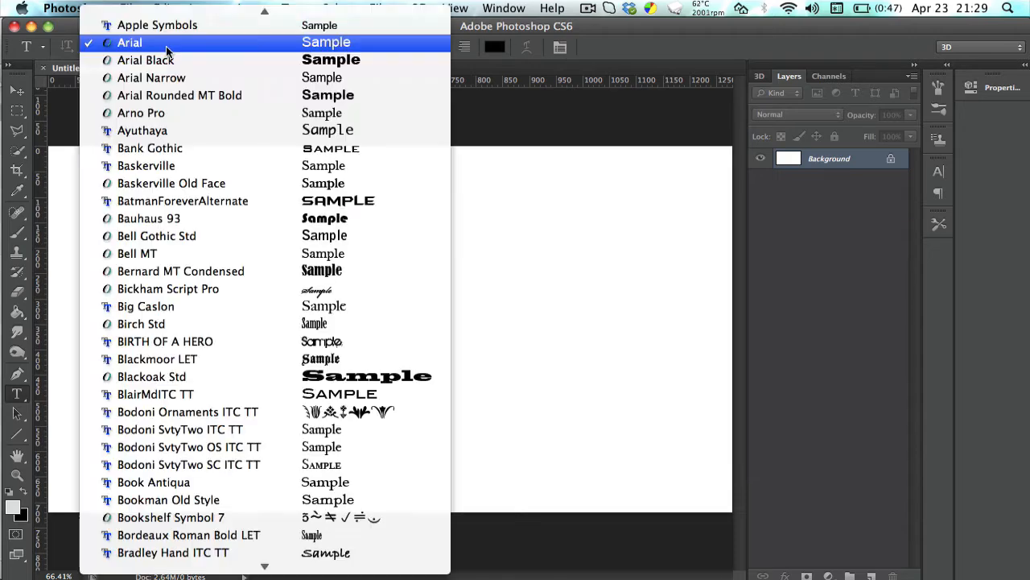
pyautogui.click(166, 46)
pyautogui.click(228, 47)
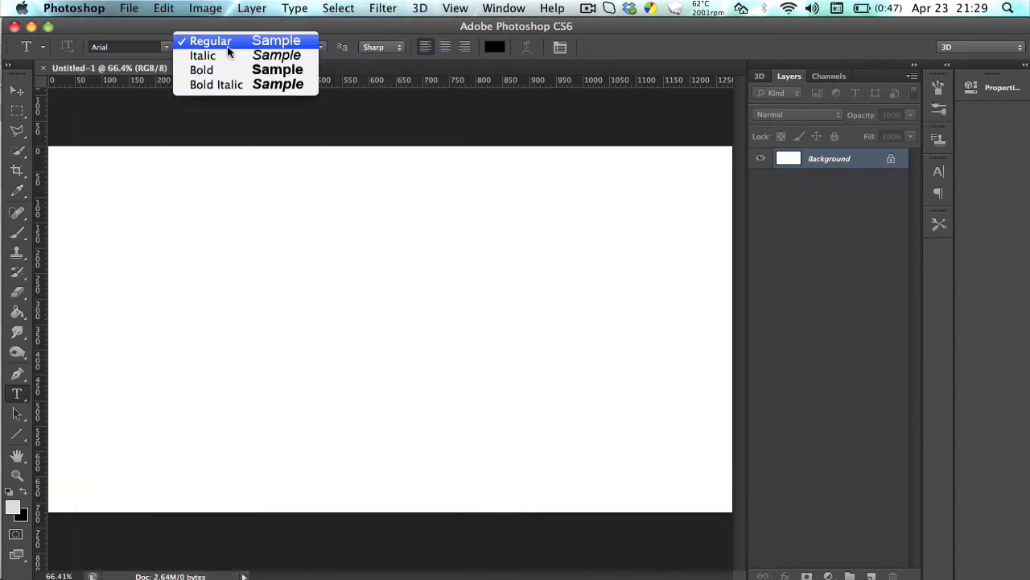
pyautogui.click(228, 51)
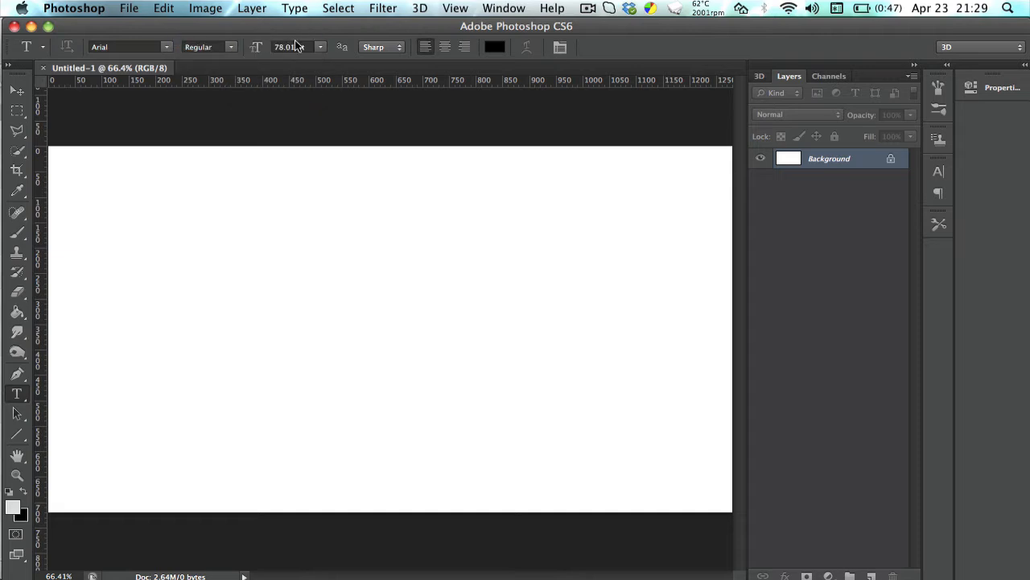
# Set the Type tool's font size to 50 pt.
pyautogui.click(320, 48)
pyautogui.click(320, 50)
pyautogui.click(321, 47)
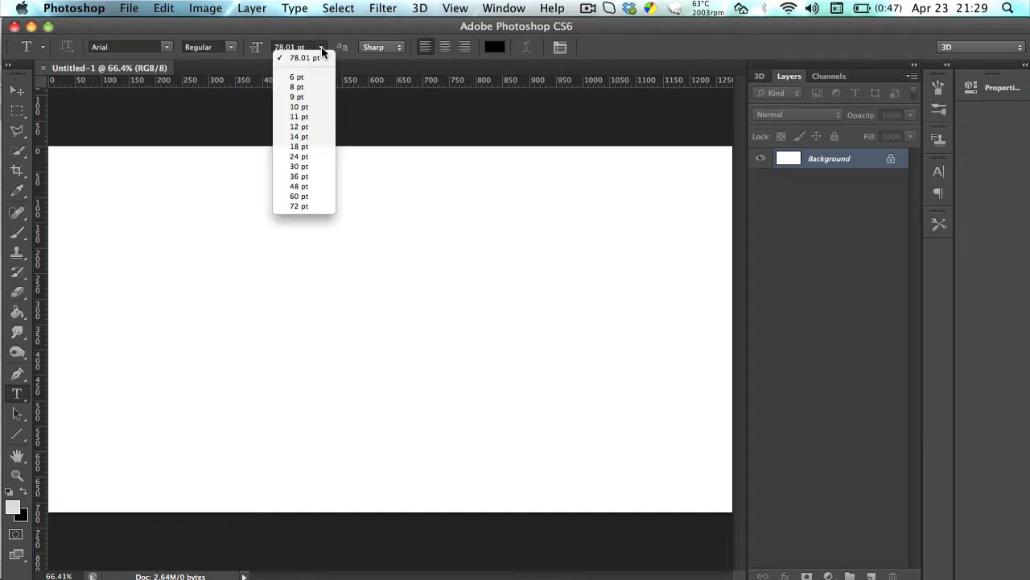
pyautogui.click(293, 47)
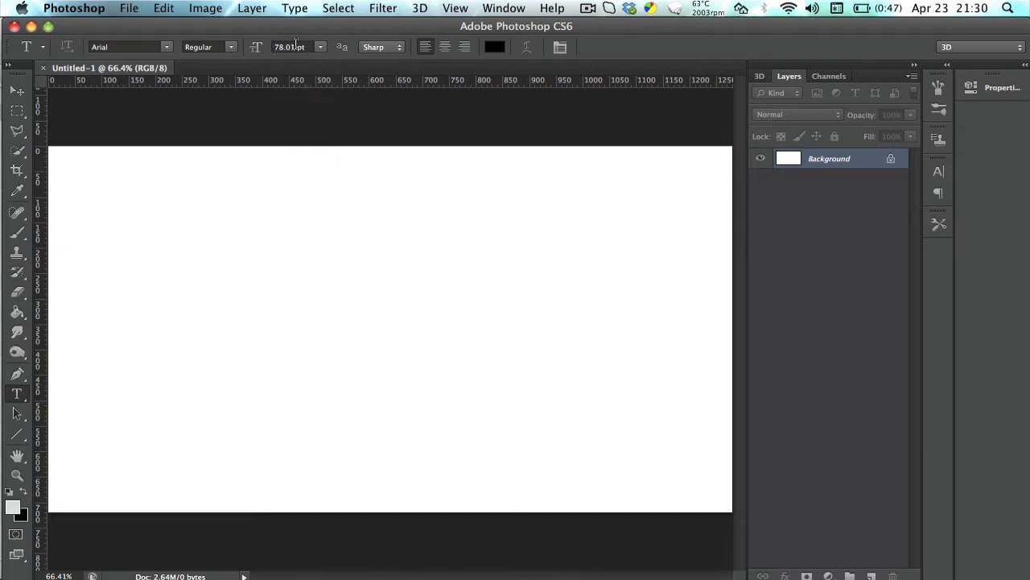
pyautogui.doubleClick(293, 46)
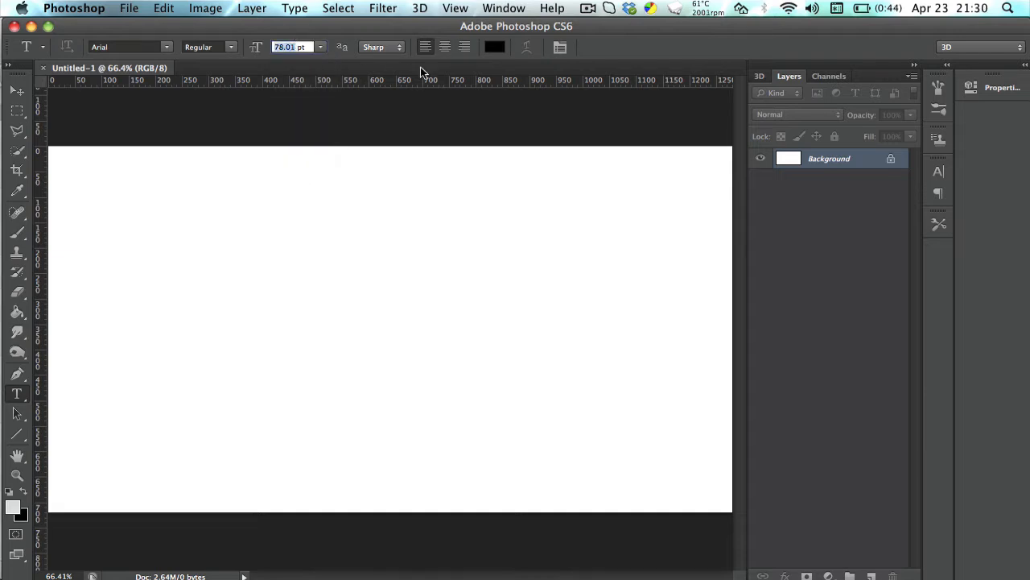
pyautogui.write('34234')
pyautogui.press('BackSpace')
pyautogui.press('BackSpace')
pyautogui.press('BackSpace')
pyautogui.press('BackSpace')
pyautogui.press('BackSpace')
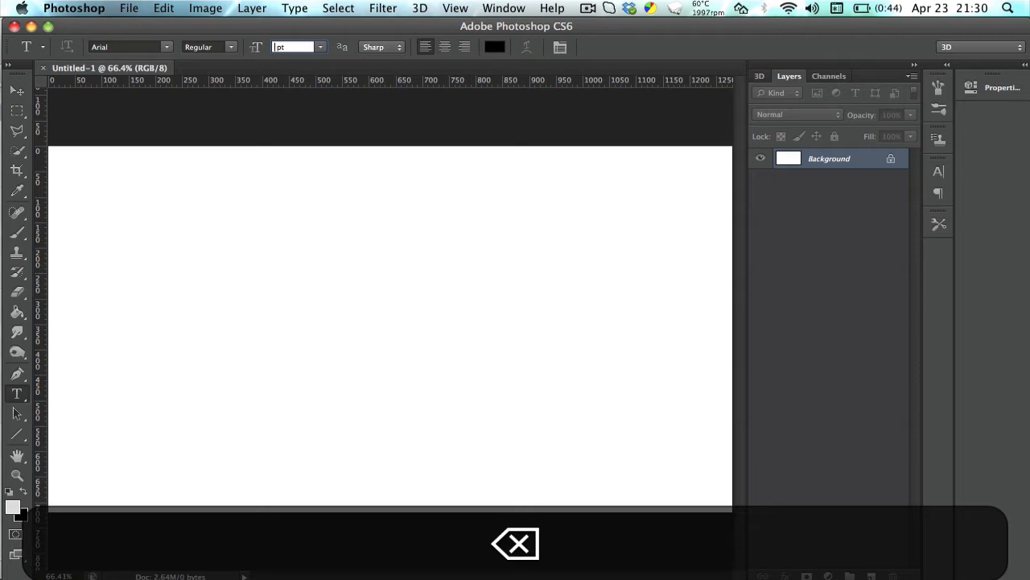
pyautogui.write('59')
pyautogui.press('BackSpace')
pyautogui.write('0 ')
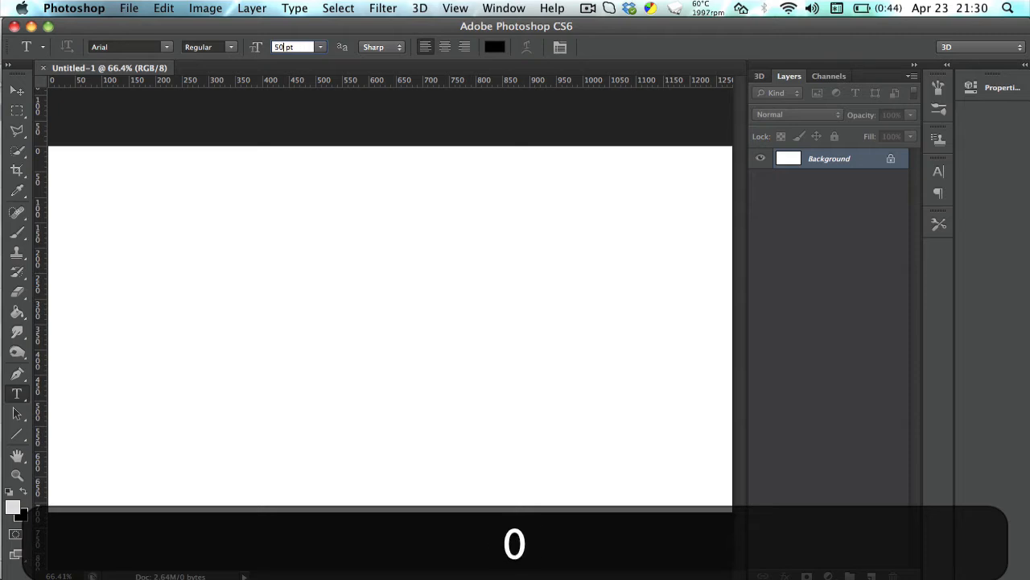
pyautogui.write('426')
pyautogui.press('BackSpace')
pyautogui.press('BackSpace')
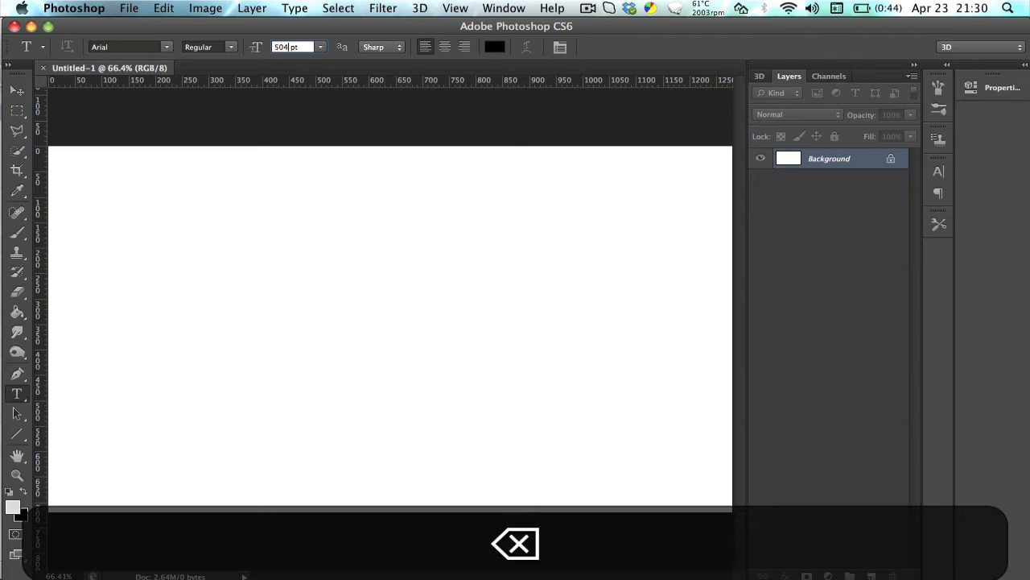
pyautogui.write('3')
pyautogui.press('BackSpace')
pyautogui.press('Return')
pyautogui.click(17, 373)
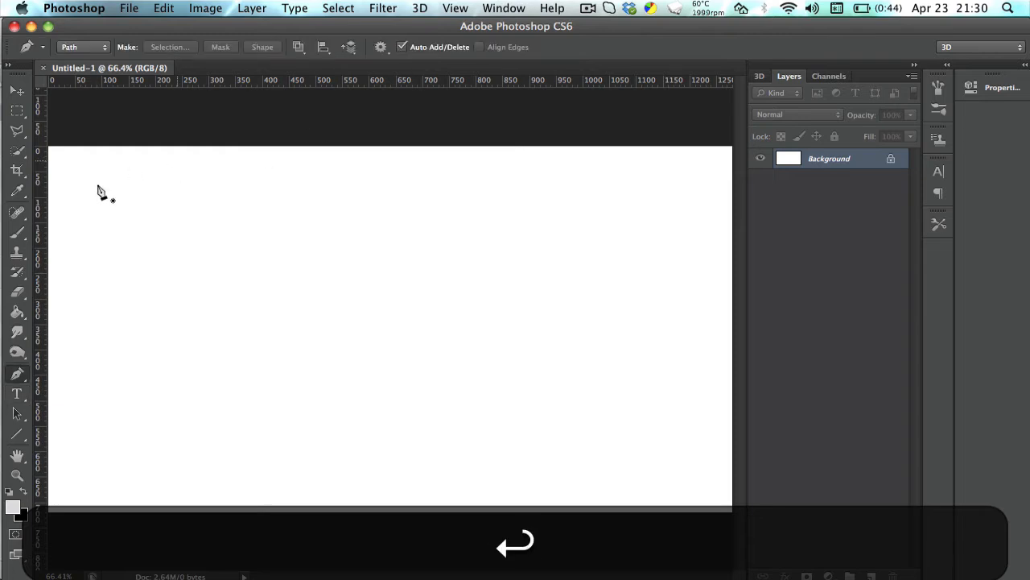
pyautogui.click(17, 392)
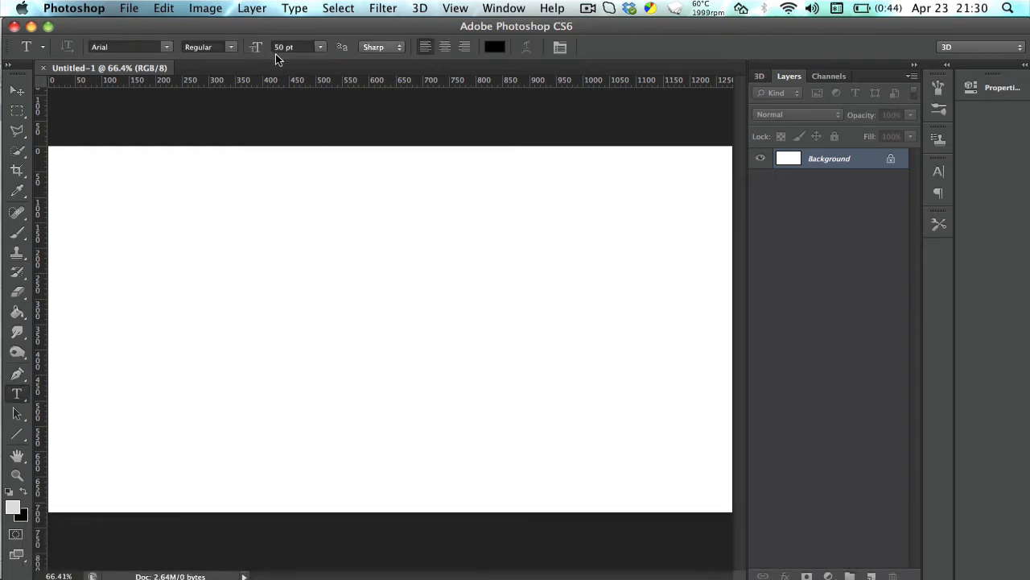
# Set the font size to 85.01 pt and add the sample text "yrwev" in the upper-left part of the canvas.
pyautogui.moveTo(255, 52)
pyautogui.mouseDown()
pyautogui.moveTo(292, 55)
pyautogui.moveTo(186, 56)
pyautogui.moveTo(259, 54)
pyautogui.mouseUp()
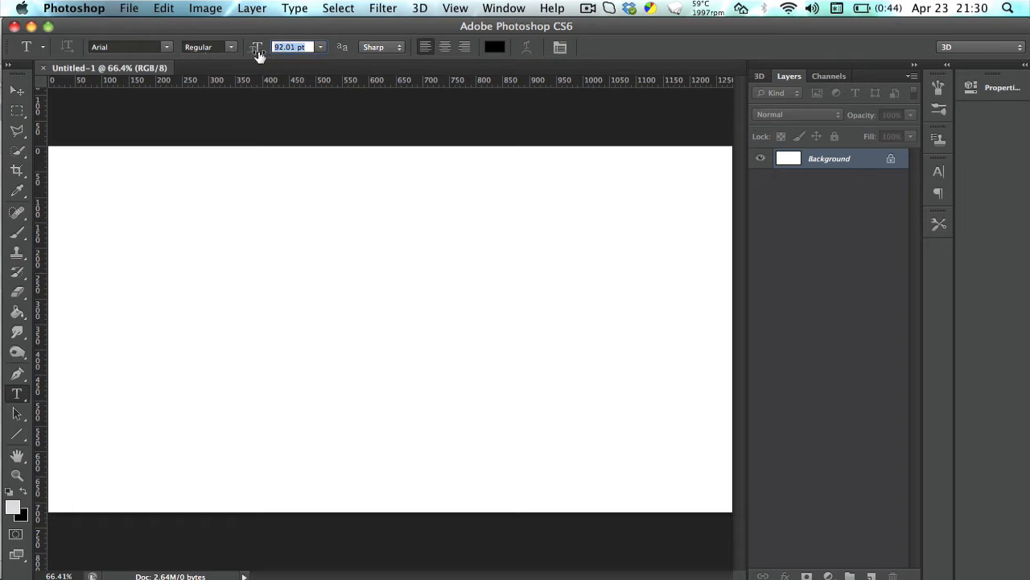
pyautogui.click(447, 47)
pyautogui.click(234, 278)
pyautogui.write('yrwev')
pyautogui.press('Return')
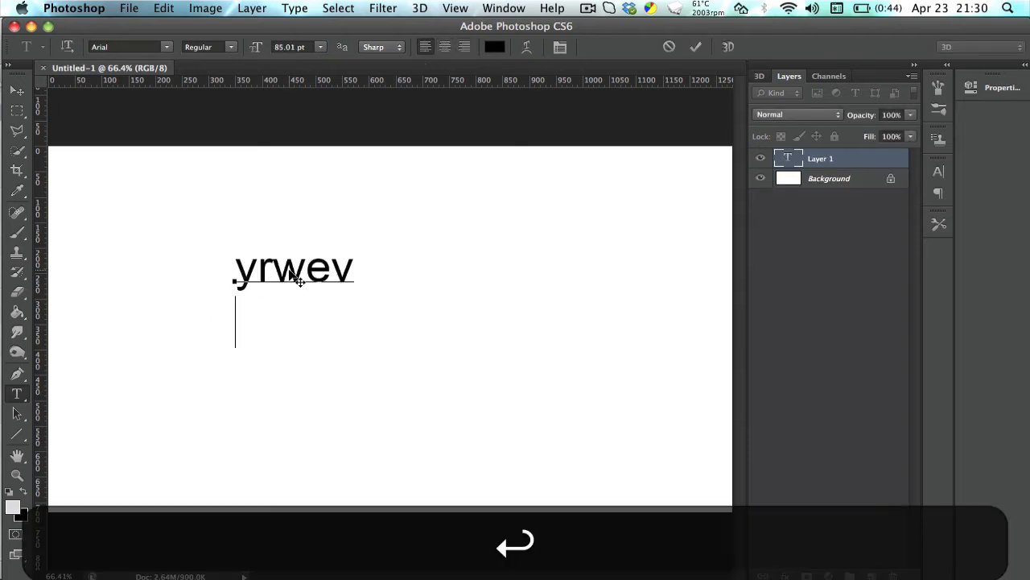
pyautogui.write('wvu')
pyautogui.press('BackSpace')
pyautogui.press('BackSpace')
pyautogui.press('BackSpace')
pyautogui.press('BackSpace')
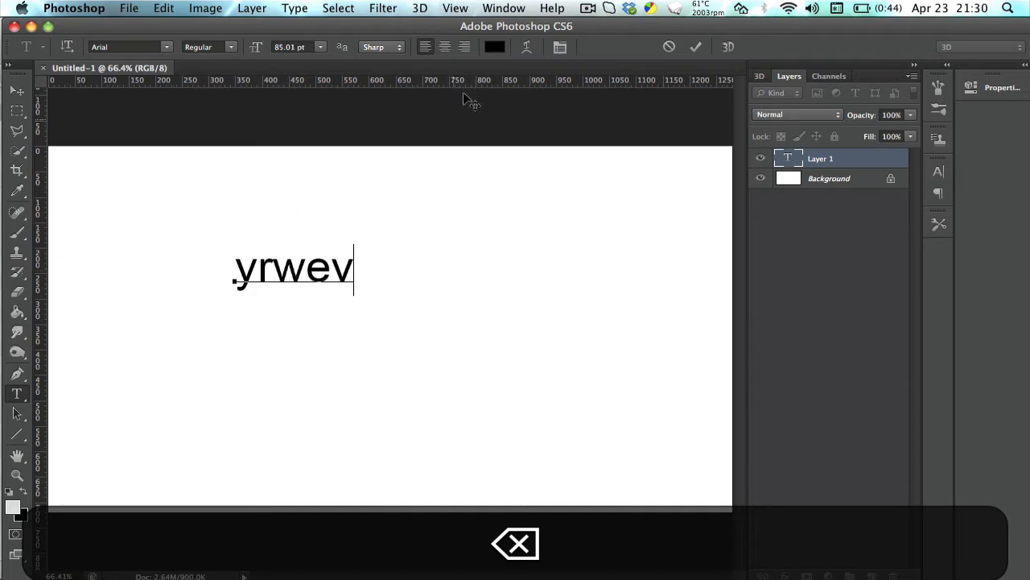
# Center-align the text, extend its first line to "yrweverfwwuev" and add a second line reading "wvfuyyvfw".
pyautogui.click(444, 47)
pyautogui.write('erfwwuev')
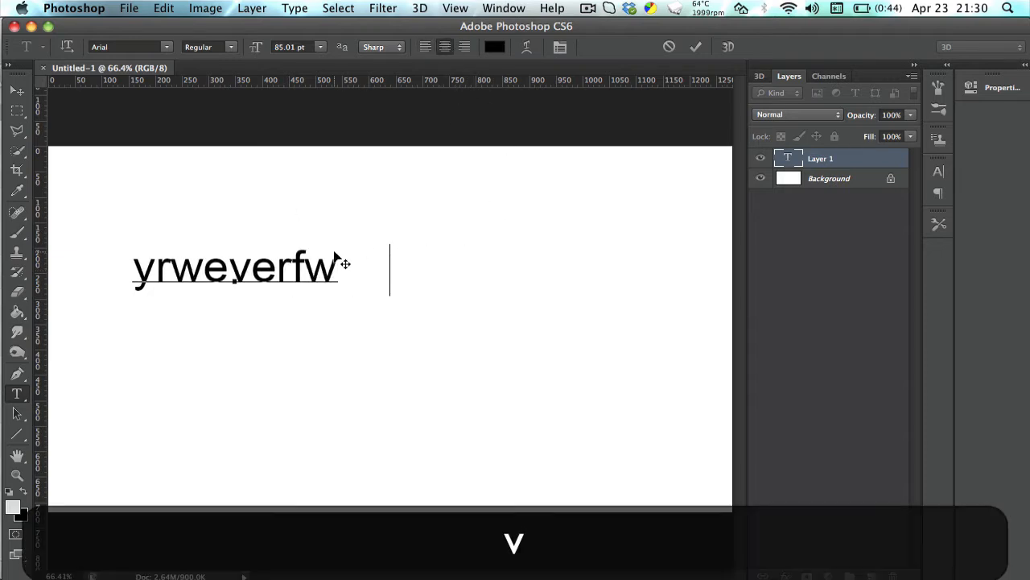
pyautogui.press('Return')
pyautogui.write('wvfuyyvfw')
# Delete the text's second line and shorten the first line to "yrweve".
pyautogui.press('BackSpace')
pyautogui.press('BackSpace')
pyautogui.press('BackSpace')
pyautogui.press('BackSpace')
pyautogui.press('BackSpace')
pyautogui.press('BackSpace')
pyautogui.press('BackSpace')
pyautogui.press('BackSpace')
pyautogui.press('BackSpace')
pyautogui.press('BackSpace')
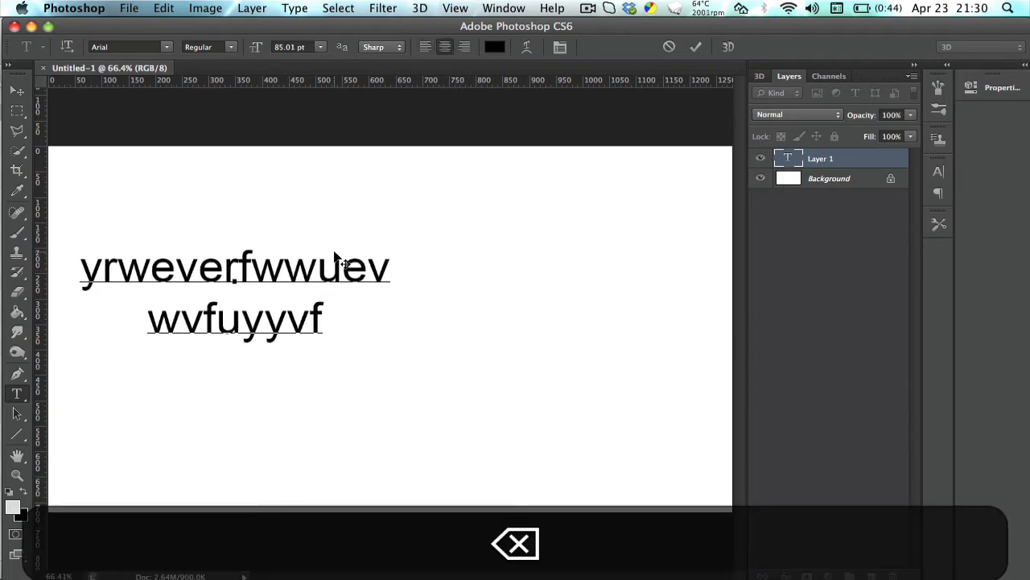
pyautogui.press('Left')
pyautogui.press('Left')
pyautogui.press('BackSpace')
pyautogui.press('BackSpace')
pyautogui.press('BackSpace')
pyautogui.press('BackSpace')
pyautogui.press('BackSpace')
pyautogui.press('Delete')
pyautogui.press('Delete')
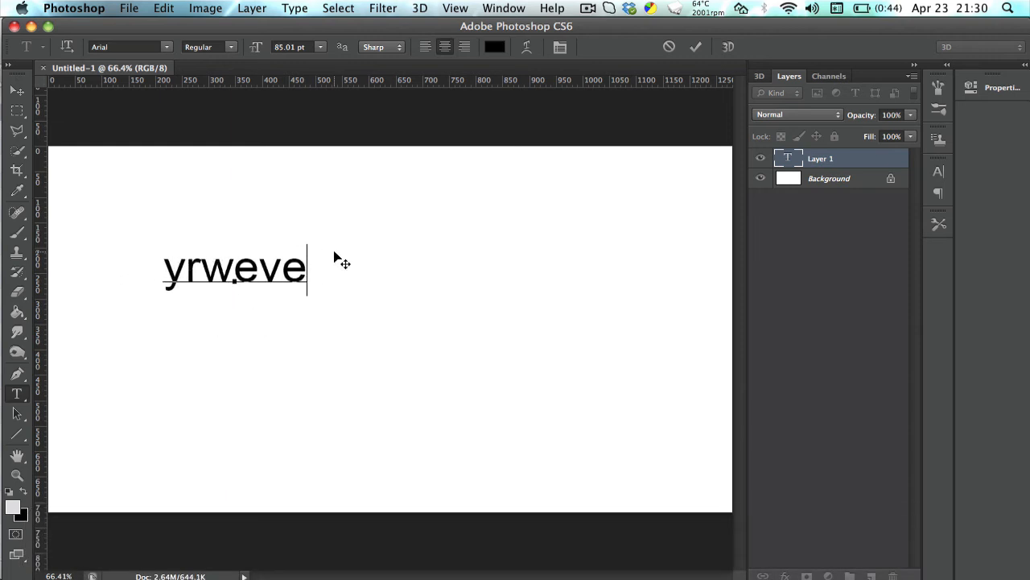
# Right-align the text and edit it into two lines reading "yrwe" and "wfeguwy".
pyautogui.click(464, 47)
pyautogui.write('wgfuwufe')
pyautogui.write('vwf')
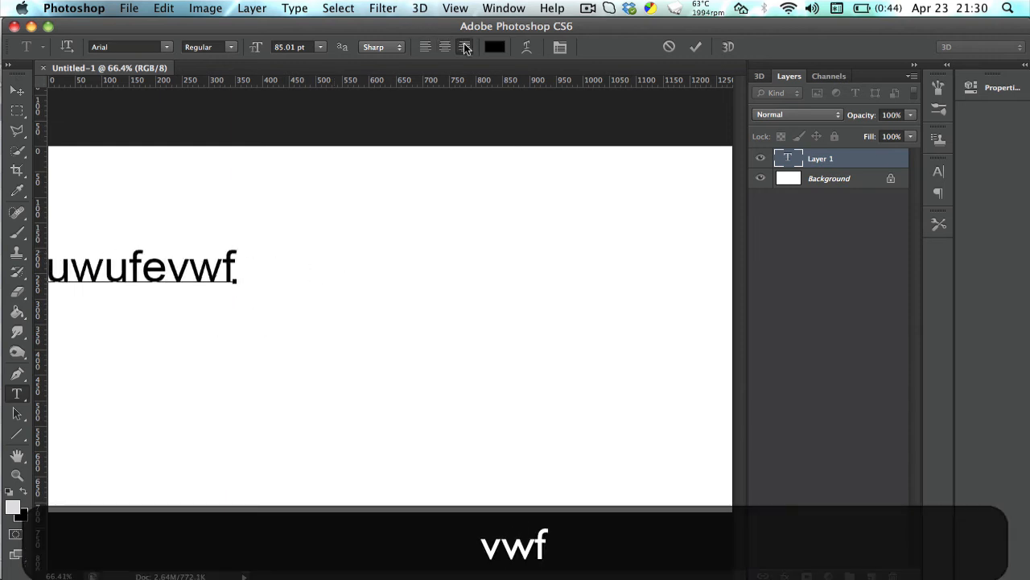
pyautogui.press('BackSpace')
pyautogui.press('BackSpace')
pyautogui.press('BackSpace')
pyautogui.press('BackSpace')
pyautogui.press('BackSpace')
pyautogui.press('BackSpace')
pyautogui.press('BackSpace')
pyautogui.press('BackSpace')
pyautogui.press('BackSpace')
pyautogui.press('BackSpace')
pyautogui.press('BackSpace')
pyautogui.press('BackSpace')
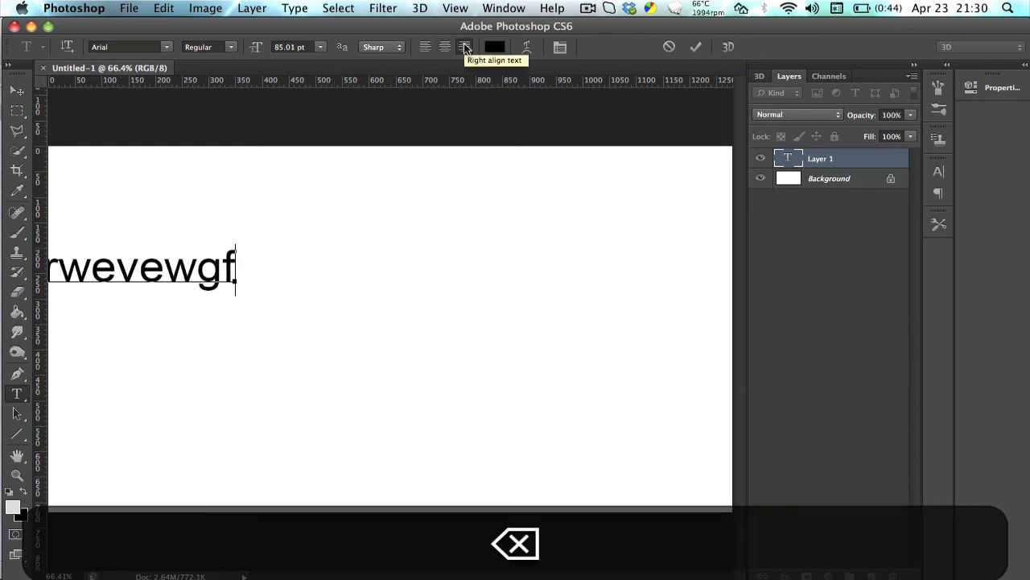
pyautogui.press('BackSpace')
pyautogui.press('Return')
pyautogui.write('wfeguwy')
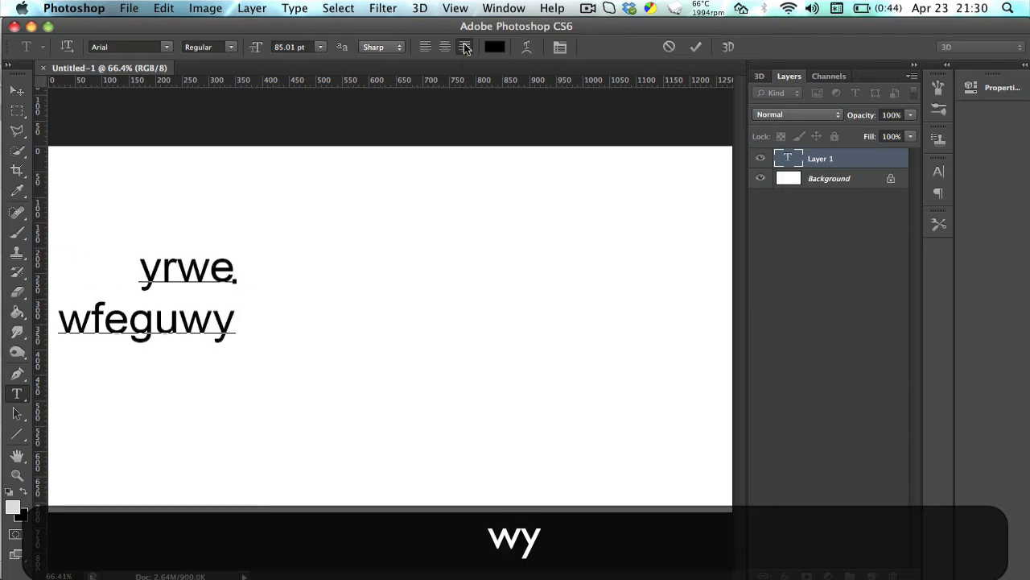
# Move the two-line text toward the middle of the canvas and reactivate the Type tool.
pyautogui.click(16, 89)
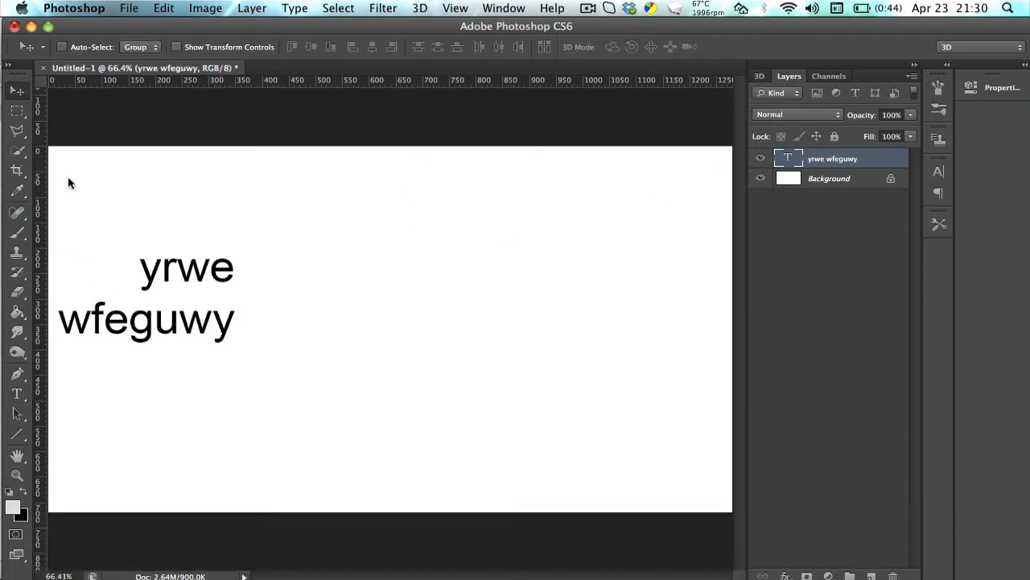
pyautogui.moveTo(162, 271); pyautogui.dragTo(362, 256)
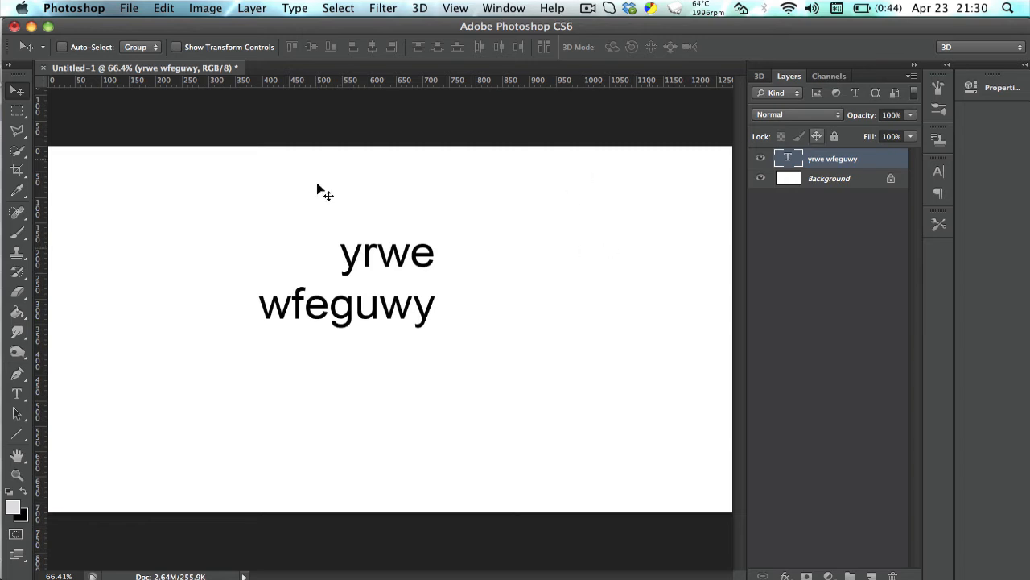
pyautogui.click(16, 393)
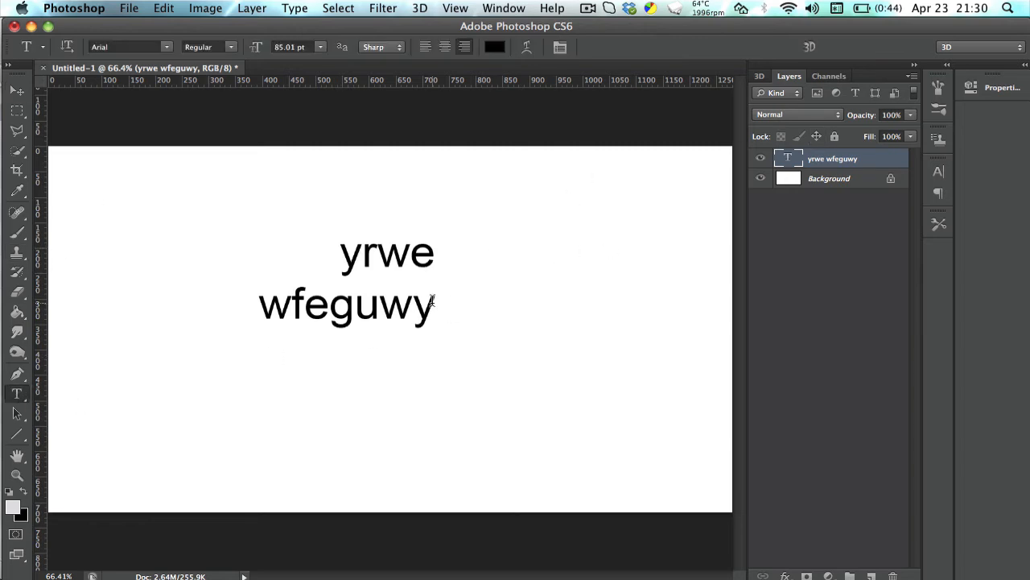
# Delete both lines of the sample text, leaving its text layer open for editing.
pyautogui.moveTo(444, 312); pyautogui.dragTo(368, 230)
pyautogui.press('BackSpace')
pyautogui.press('BackSpace')
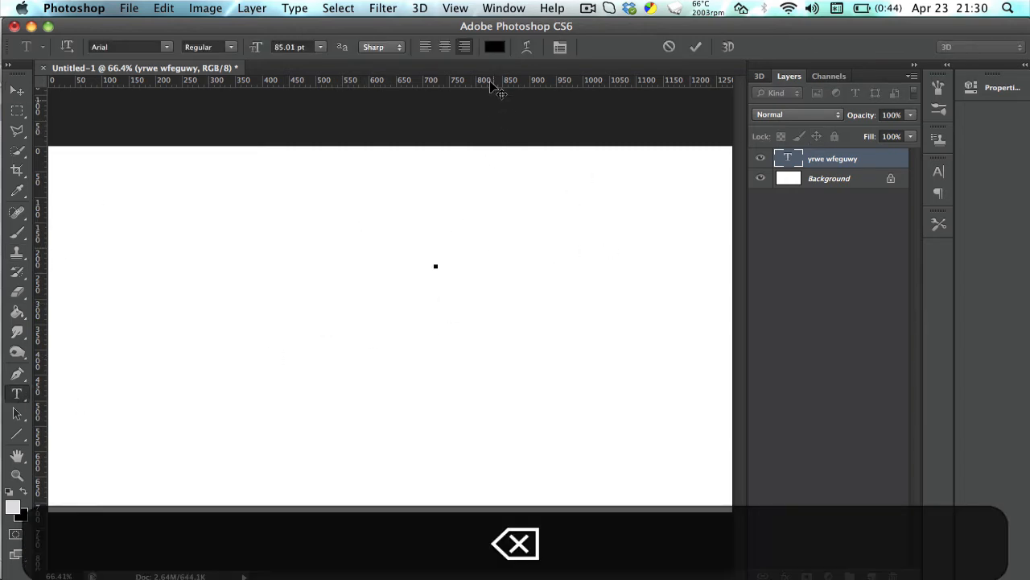
# Set the text colour to dark red 702121 and enter "Tracomaster" in the text layer.
pyautogui.click(494, 46)
pyautogui.click(600, 332)
pyautogui.moveTo(600, 331); pyautogui.dragTo(577, 384)
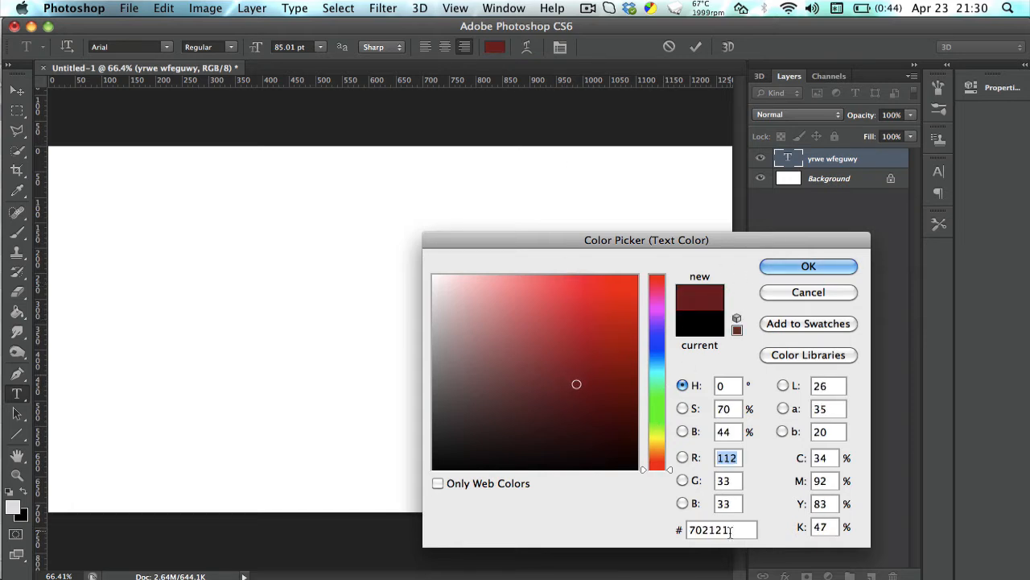
pyautogui.click(789, 268)
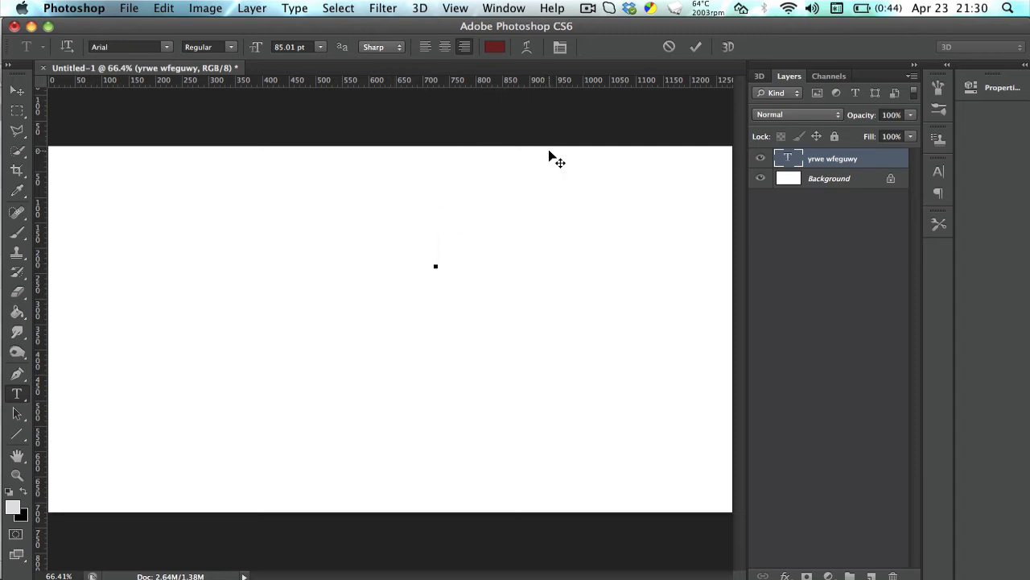
pyautogui.write('Tra')
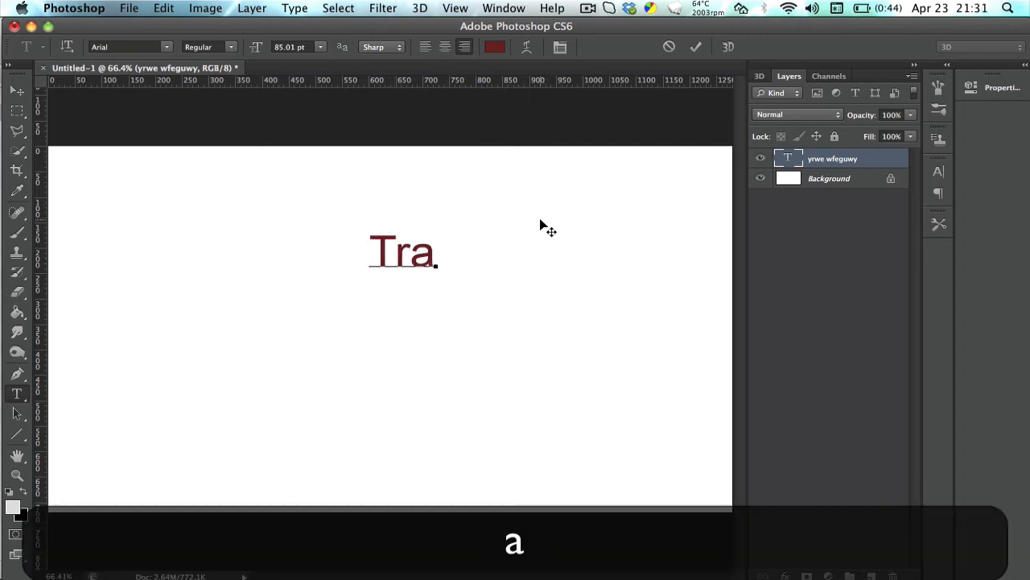
pyautogui.write('comaster')
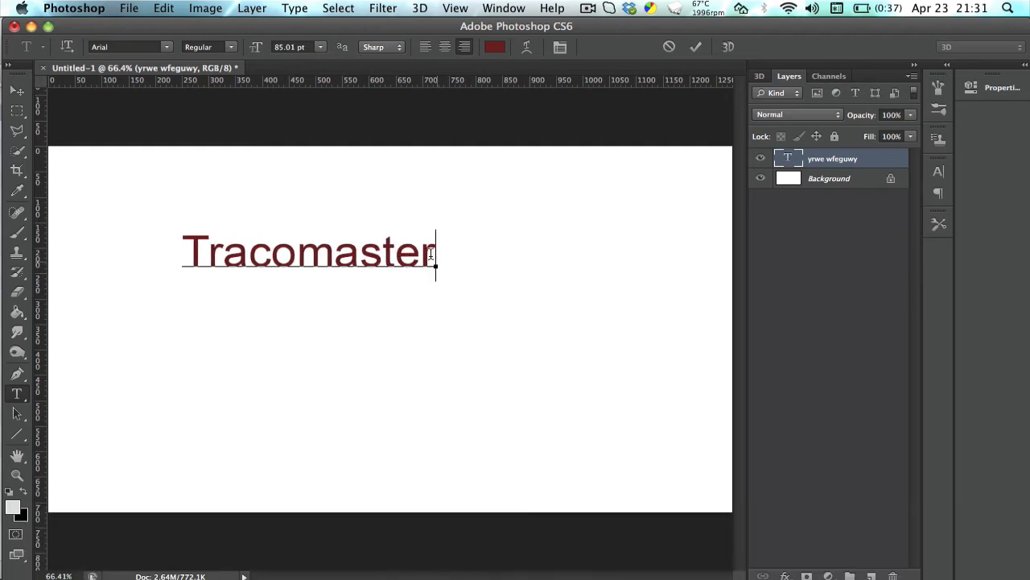
# Change the font of the "Tracomaster" text to LogoCraft.
pyautogui.doubleClick(346, 246)
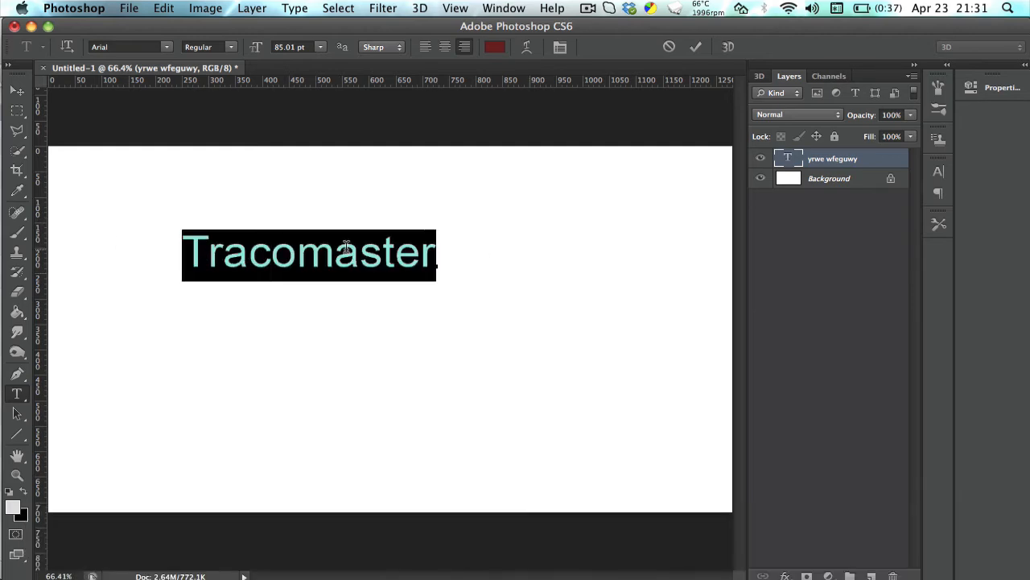
pyautogui.click(171, 51)
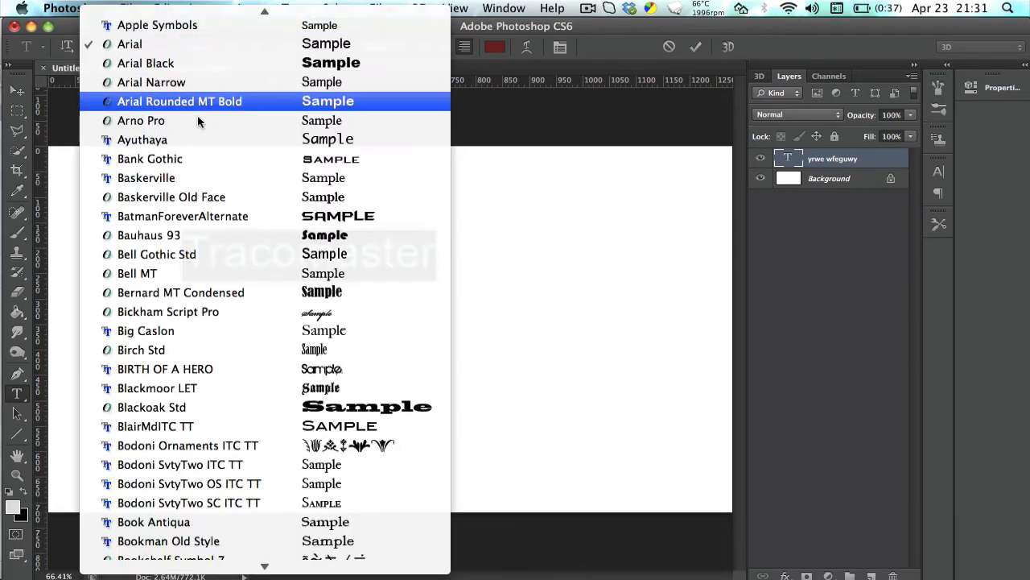
pyautogui.scroll(-5, 226, 161)
pyautogui.scroll(-10, 254, 217)
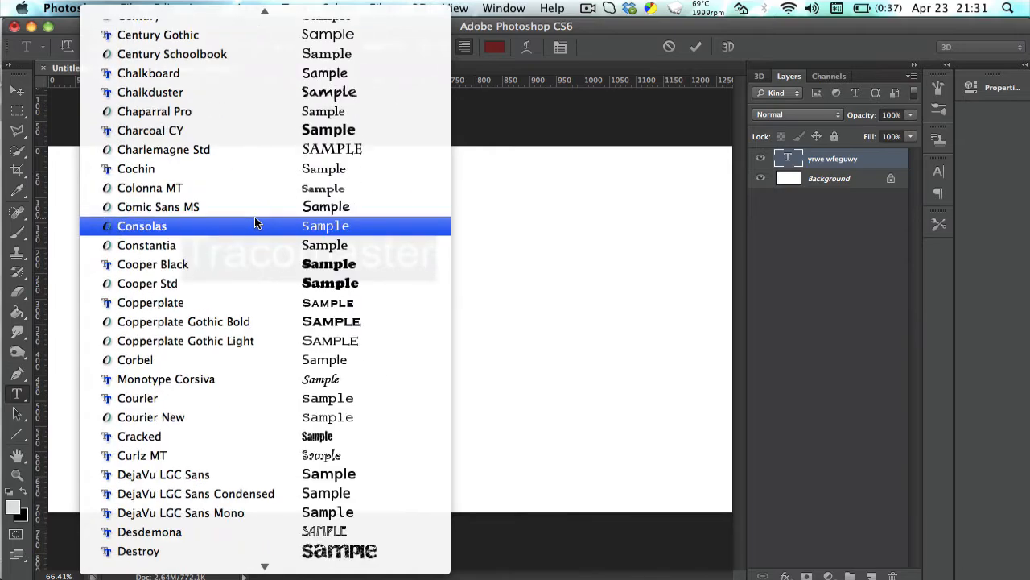
pyautogui.scroll(-3, 254, 216)
pyautogui.scroll(-3, 255, 223)
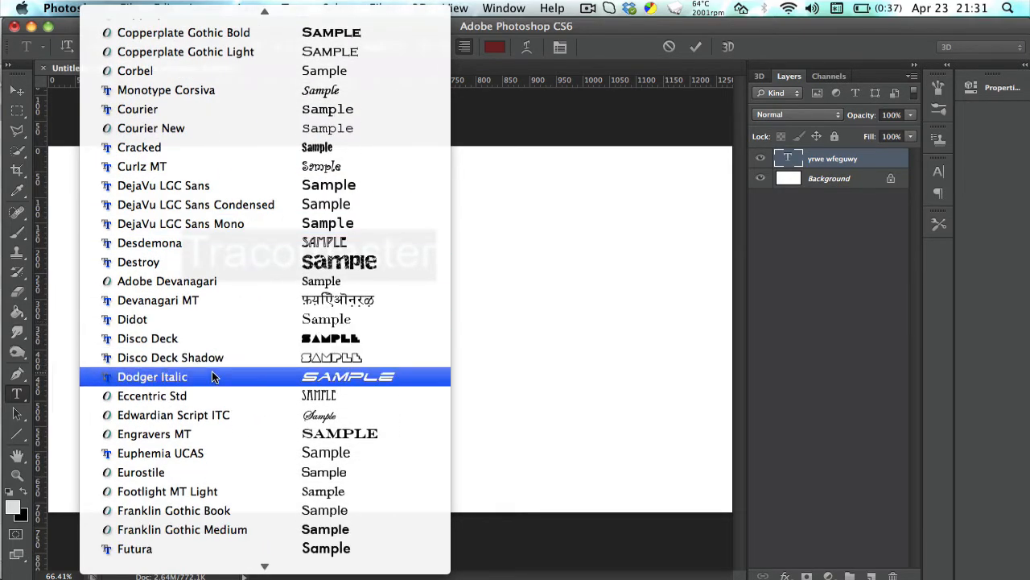
pyautogui.scroll(-10, 214, 377)
pyautogui.scroll(-10, 214, 372)
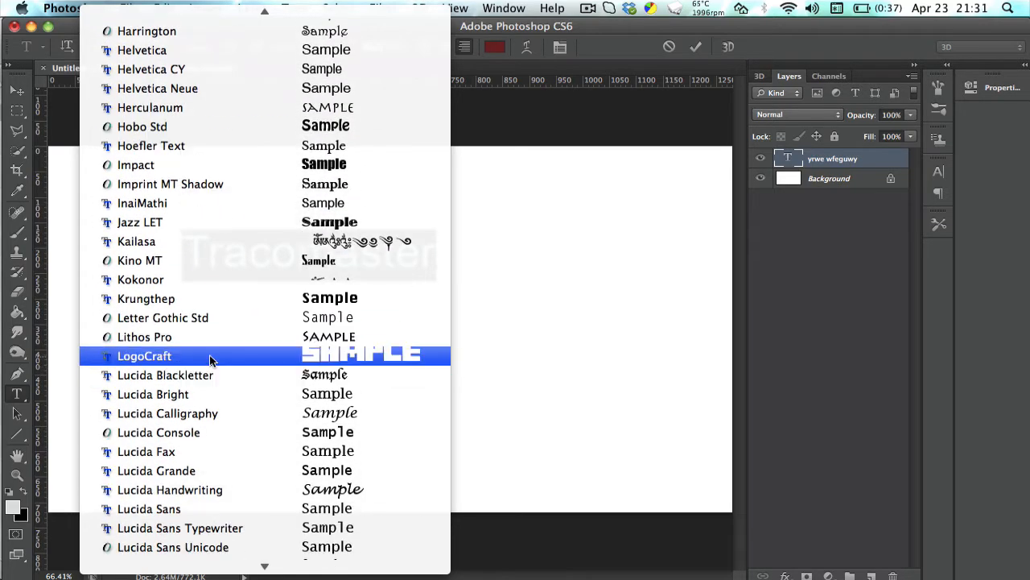
pyautogui.click(216, 357)
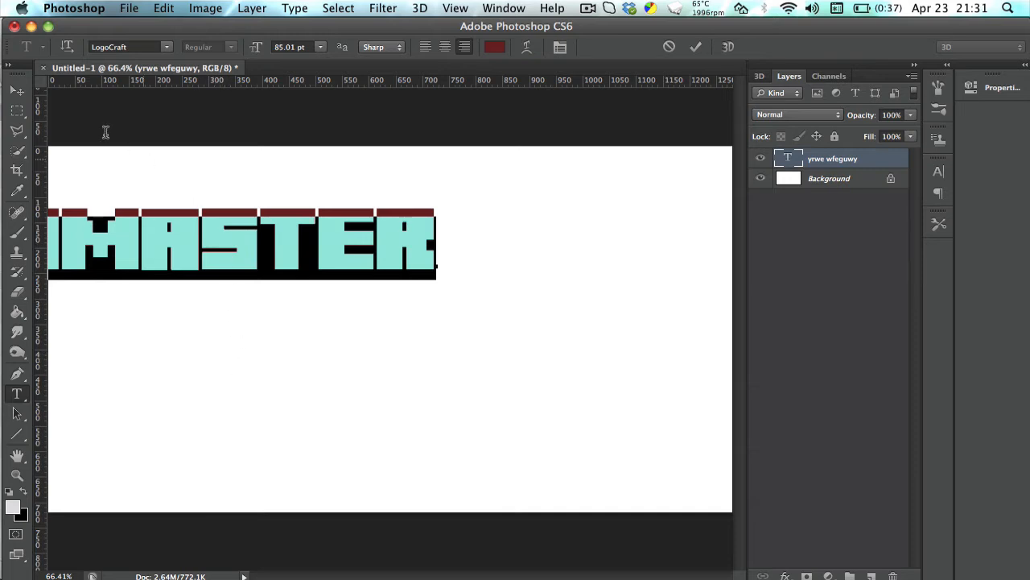
# Move the "Tracomaster" text right and down so it spans the canvas, and reactivate the Type tool.
pyautogui.click(17, 89)
pyautogui.moveTo(169, 214); pyautogui.dragTo(444, 272)
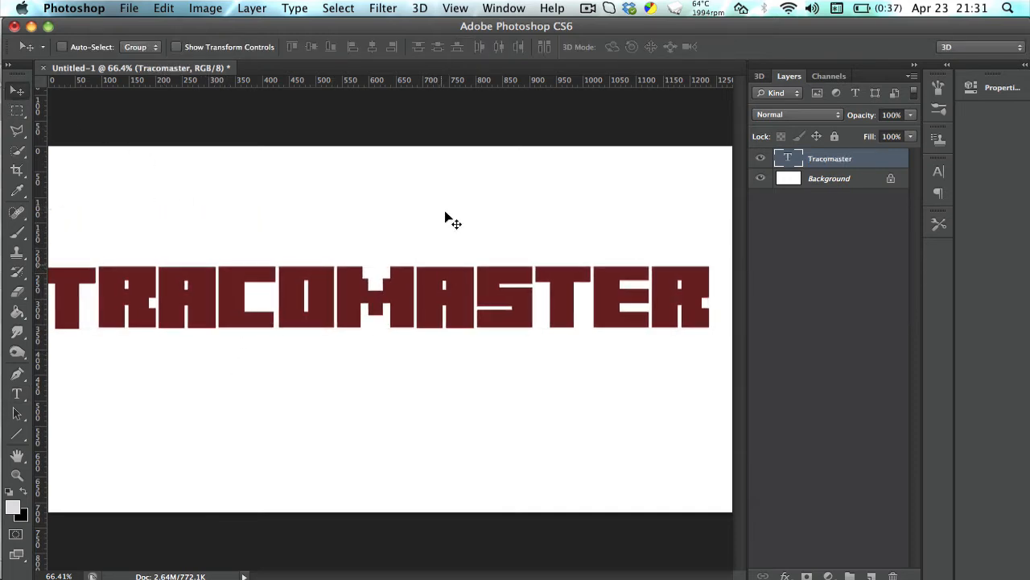
pyautogui.click(17, 393)
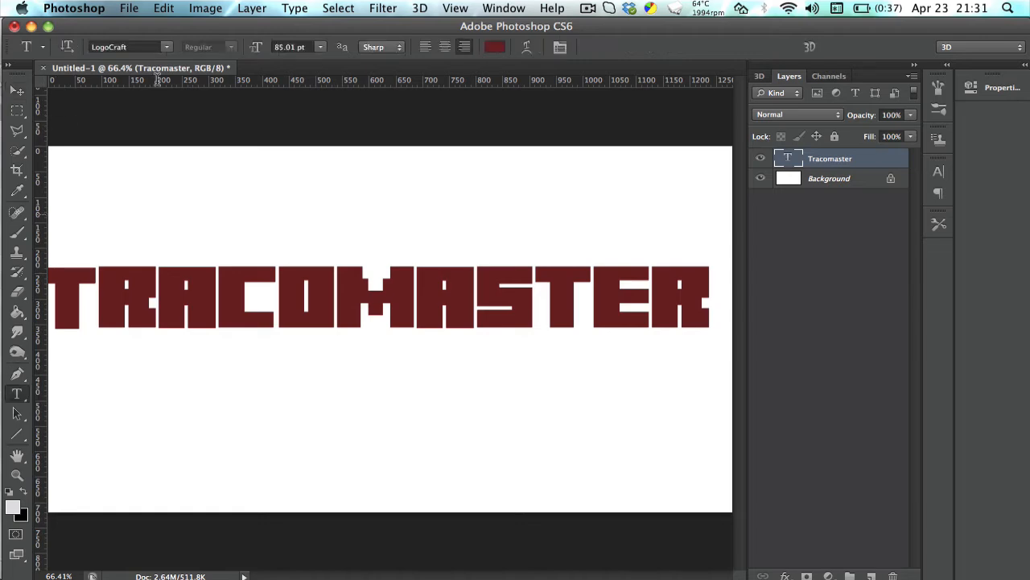
# Change the font of the whole "Tracomaster" text to Party LET.
pyautogui.moveTo(699, 284); pyautogui.dragTo(36, 286)
pyautogui.click(145, 46)
pyautogui.scroll(-10, 201, 274)
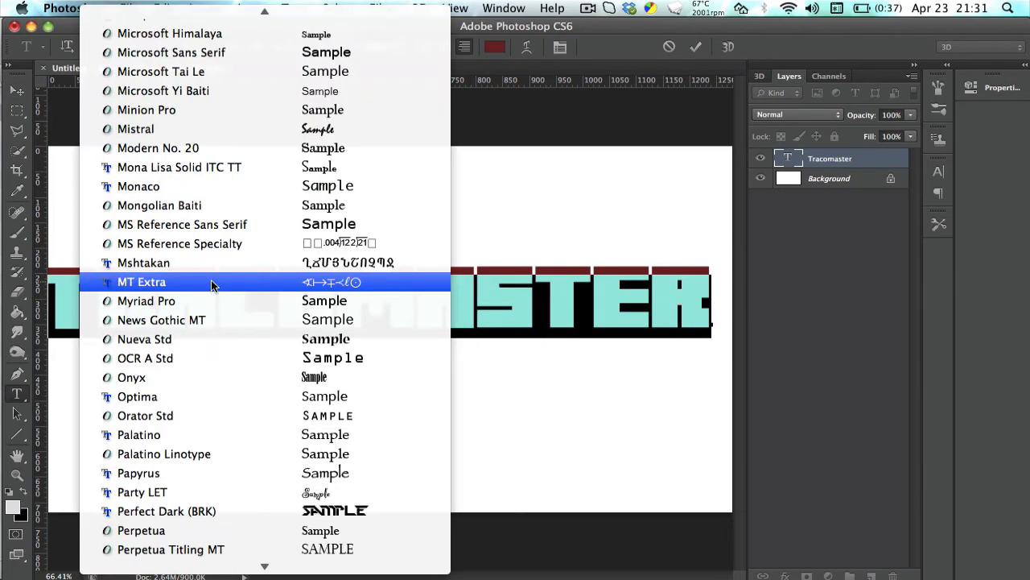
pyautogui.click(215, 121)
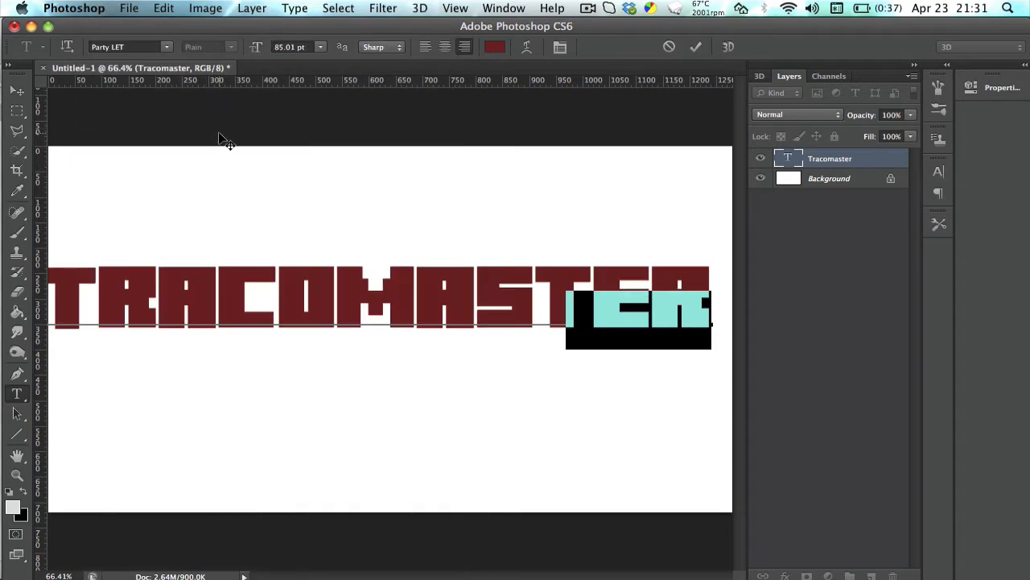
# Set the "Tracomaster" text's font to Perfect Dark (BRK) and move the text to the middle of the canvas.
pyautogui.click(168, 50)
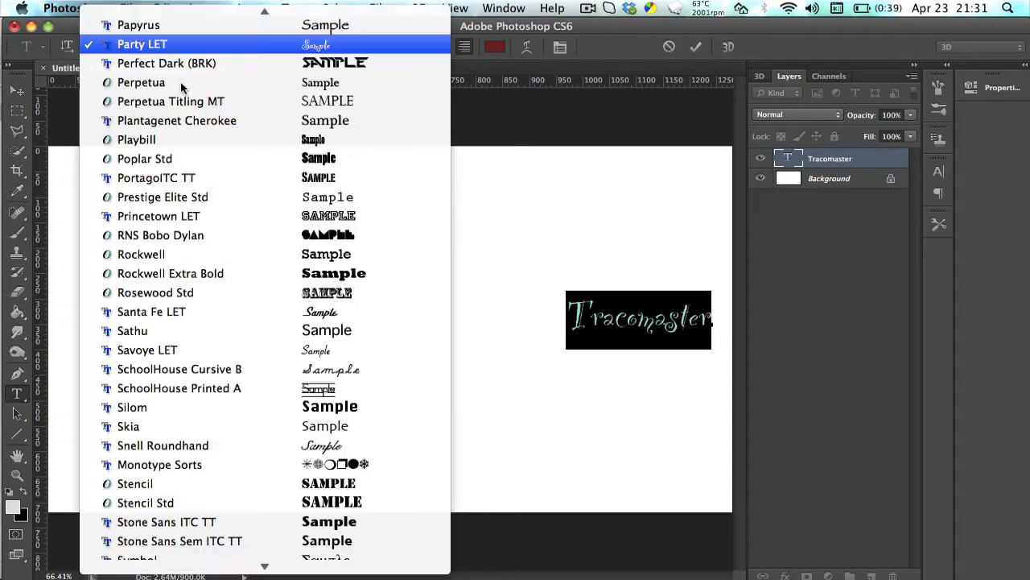
pyautogui.click(229, 64)
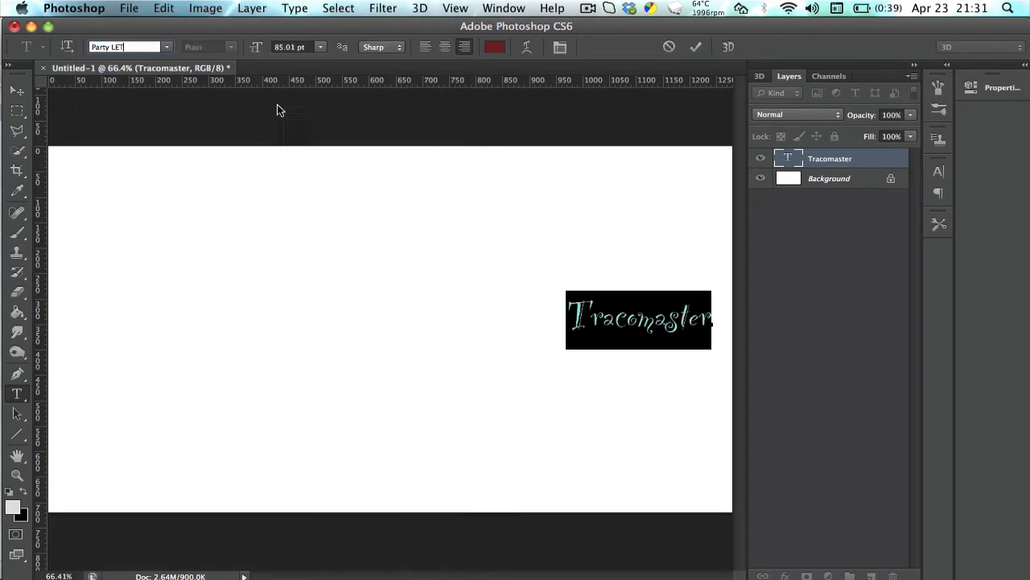
pyautogui.click(17, 90)
pyautogui.moveTo(525, 331); pyautogui.dragTo(366, 352)
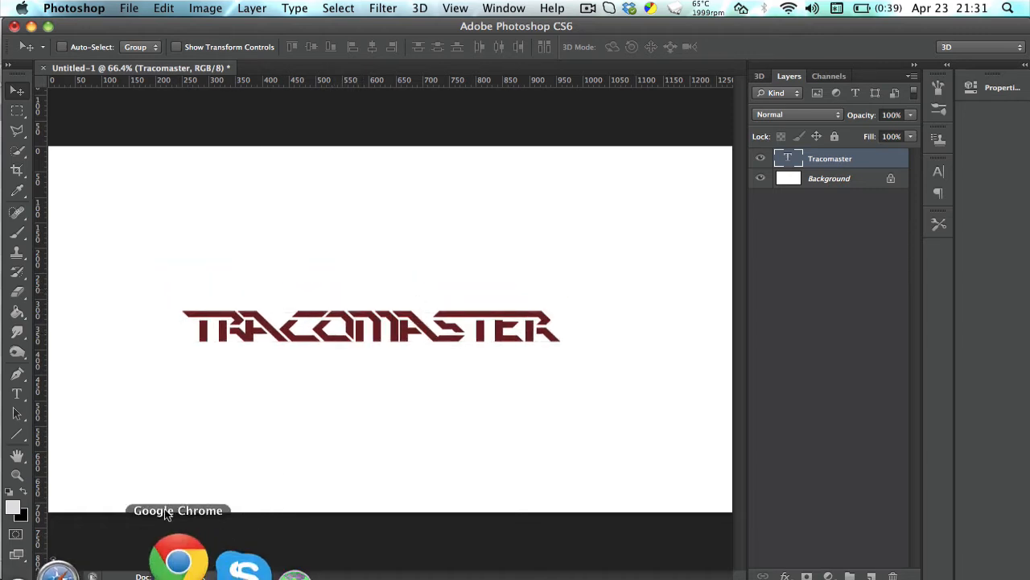
# Switch to Google Chrome and open the website 1001fonts.com.
pyautogui.click(180, 559)
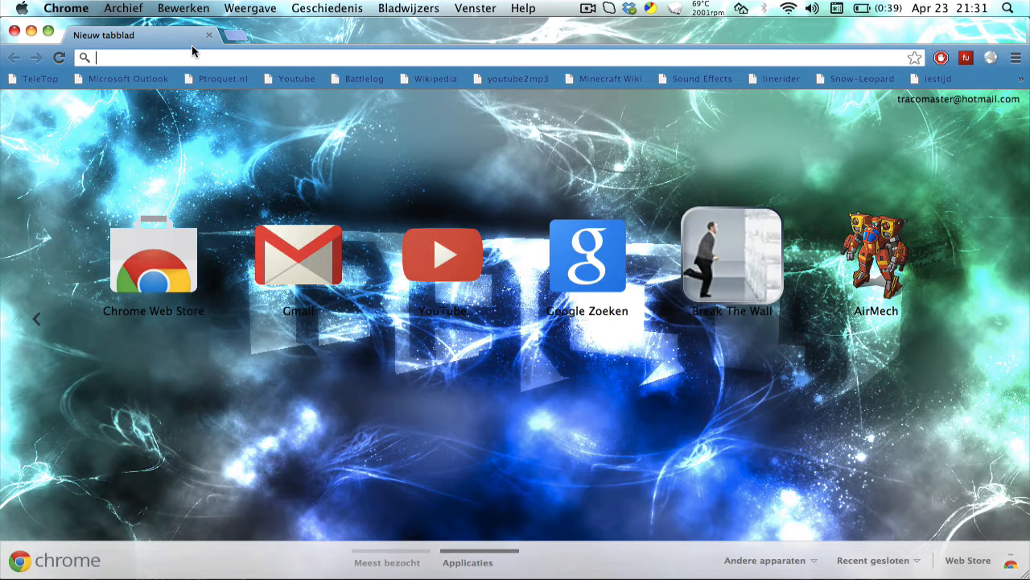
pyautogui.write('101')
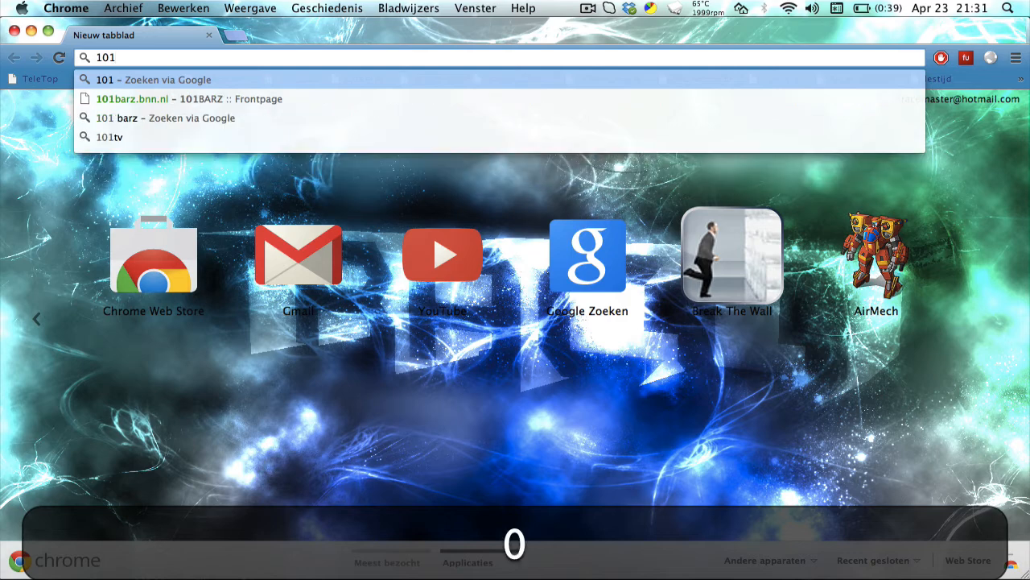
pyautogui.press('BackSpace')
pyautogui.write('01.')
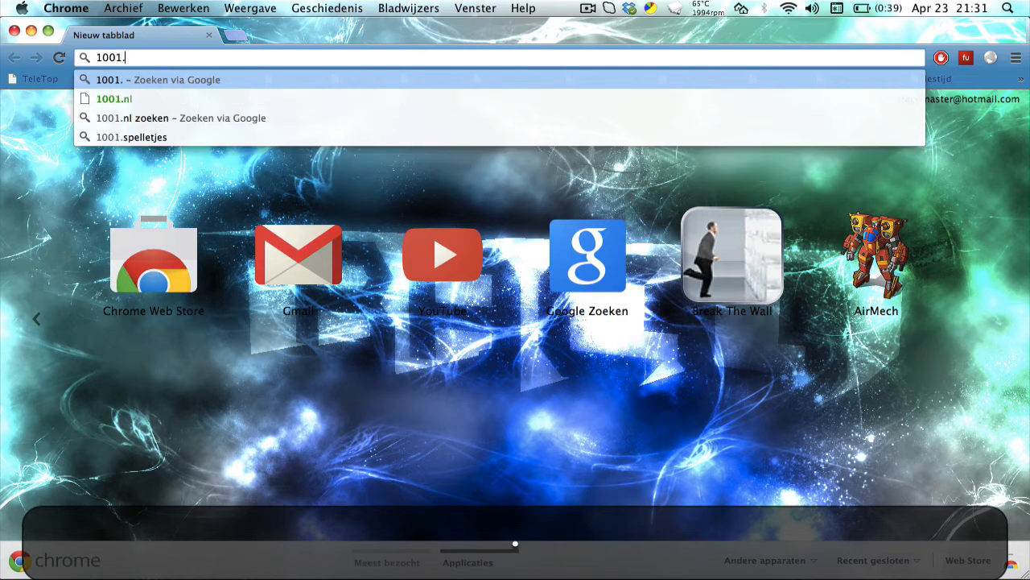
pyautogui.write('co')
pyautogui.press('BackSpace')
pyautogui.press('BackSpace')
pyautogui.press('BackSpace')
pyautogui.write('fonts')
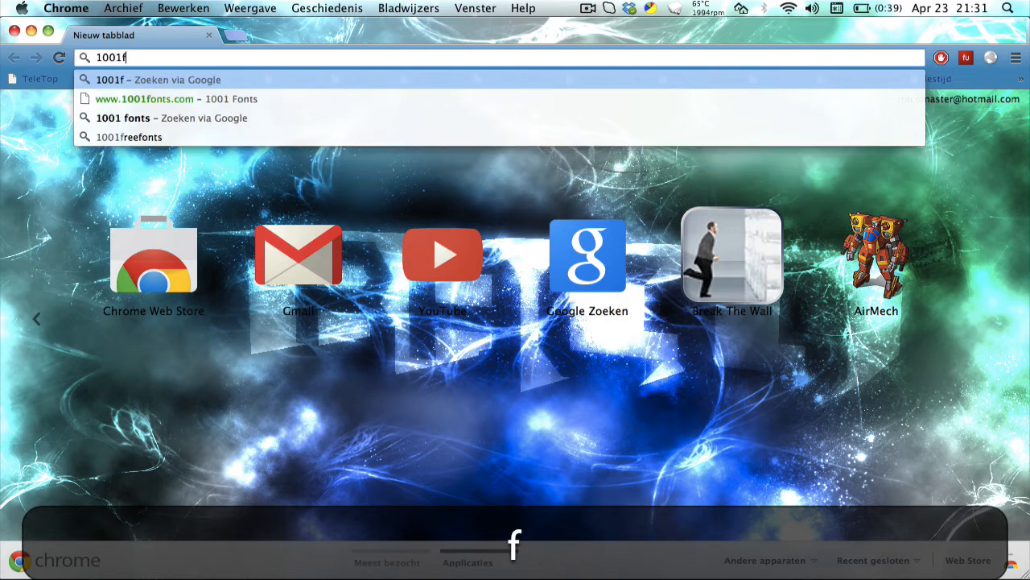
pyautogui.write('.com')
pyautogui.press('Return')
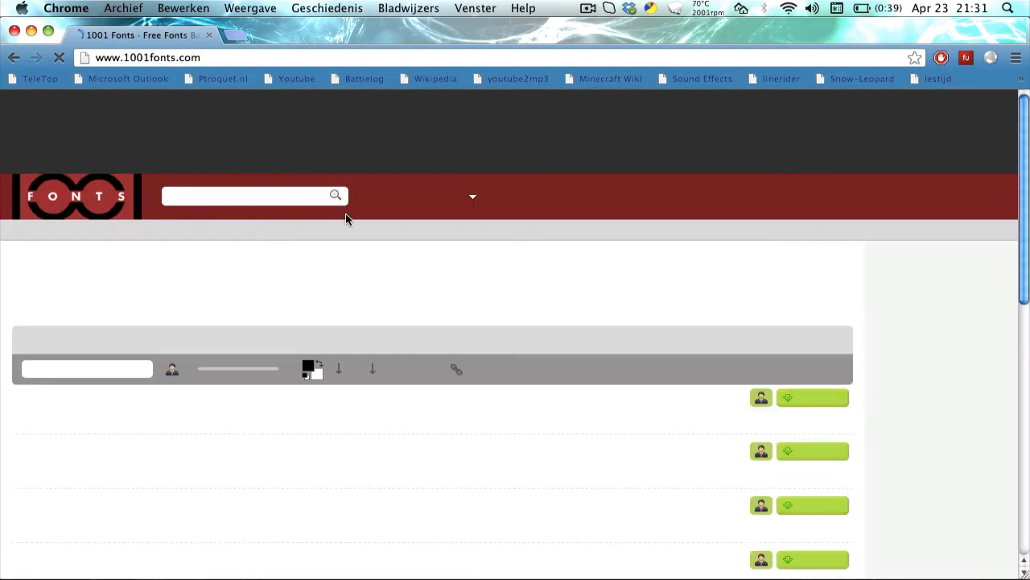
# Look through the free fonts on the first listing page and on page 417.
pyautogui.scroll(-5, 333, 206)
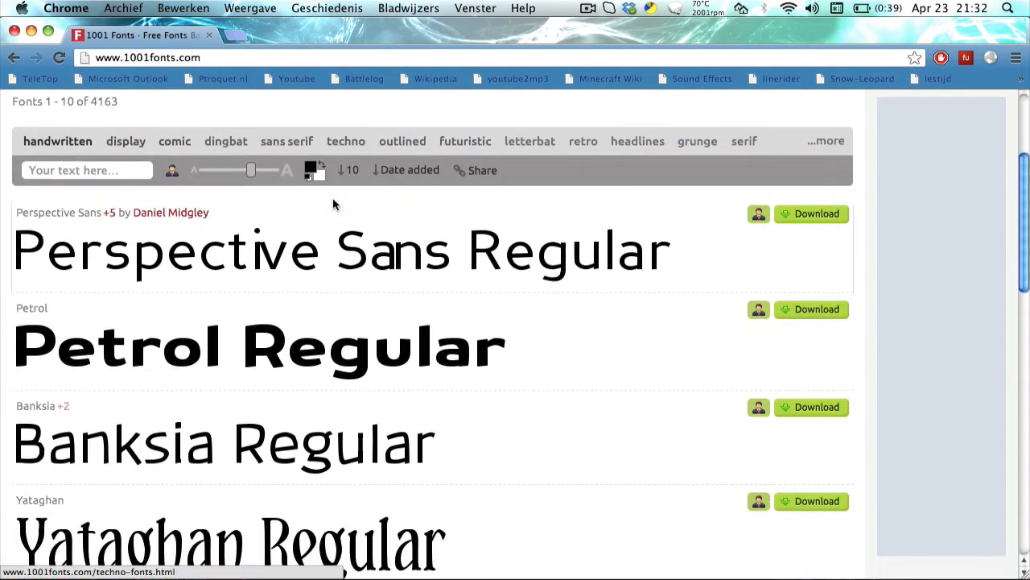
pyautogui.scroll(-4, 335, 203)
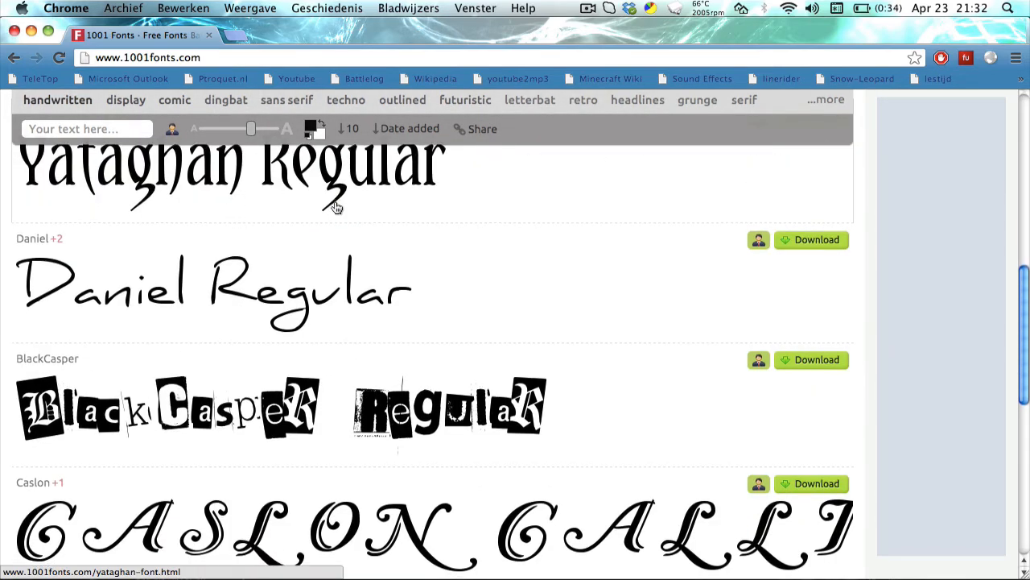
pyautogui.scroll(-2, 334, 225)
pyautogui.scroll(-3, 333, 244)
pyautogui.scroll(-3, 344, 248)
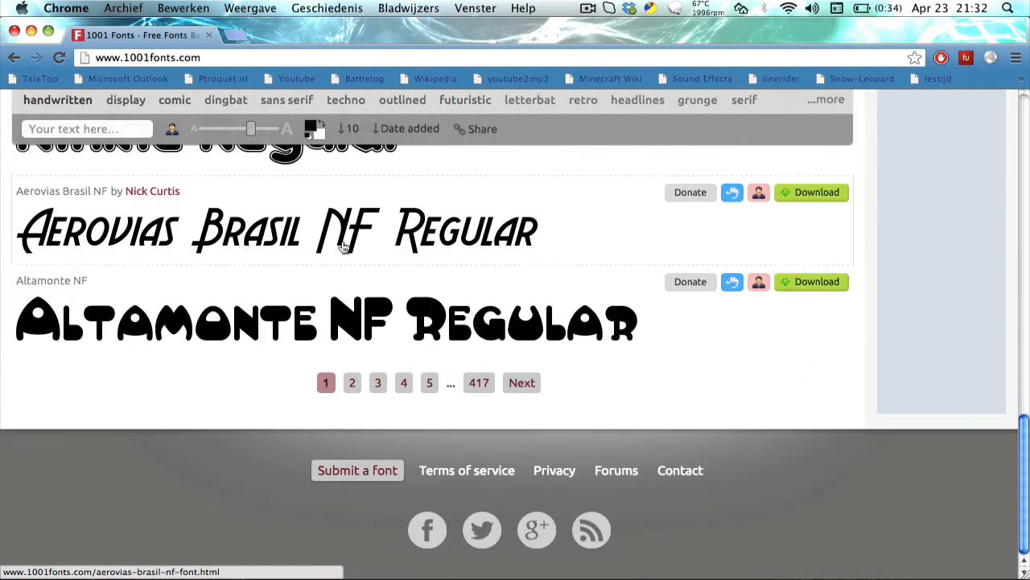
pyautogui.click(481, 385)
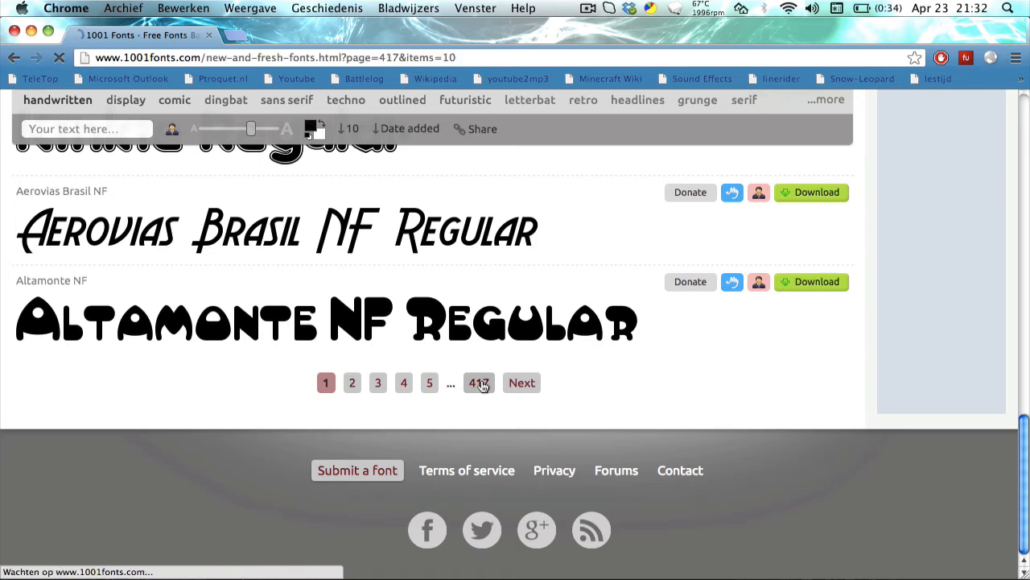
pyautogui.scroll(-1, 419, 315)
pyautogui.scroll(-2, 419, 315)
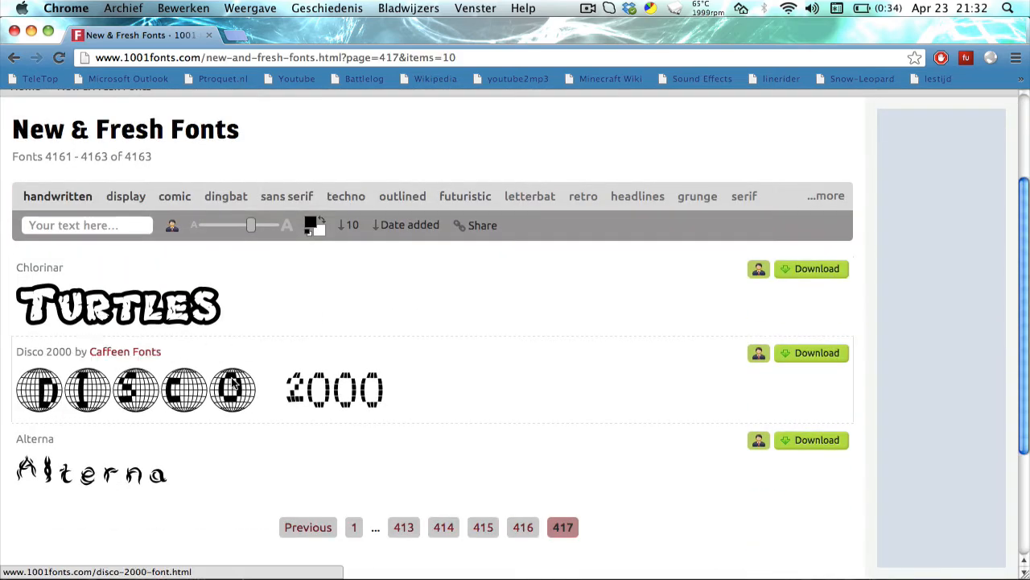
# Examine the fonts offered on listing pages 415 and 413.
pyautogui.click(484, 527)
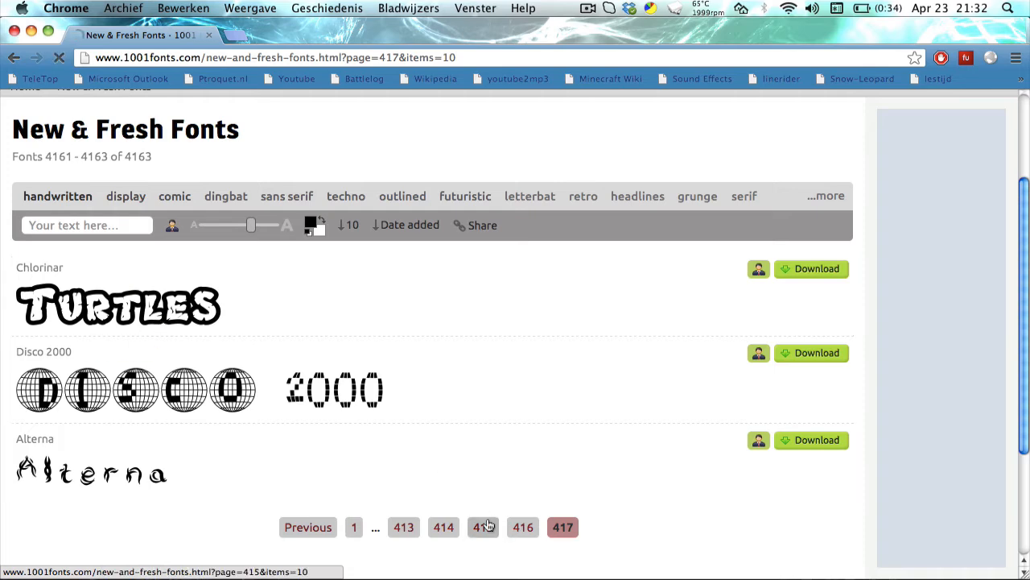
pyautogui.scroll(-2, 303, 277)
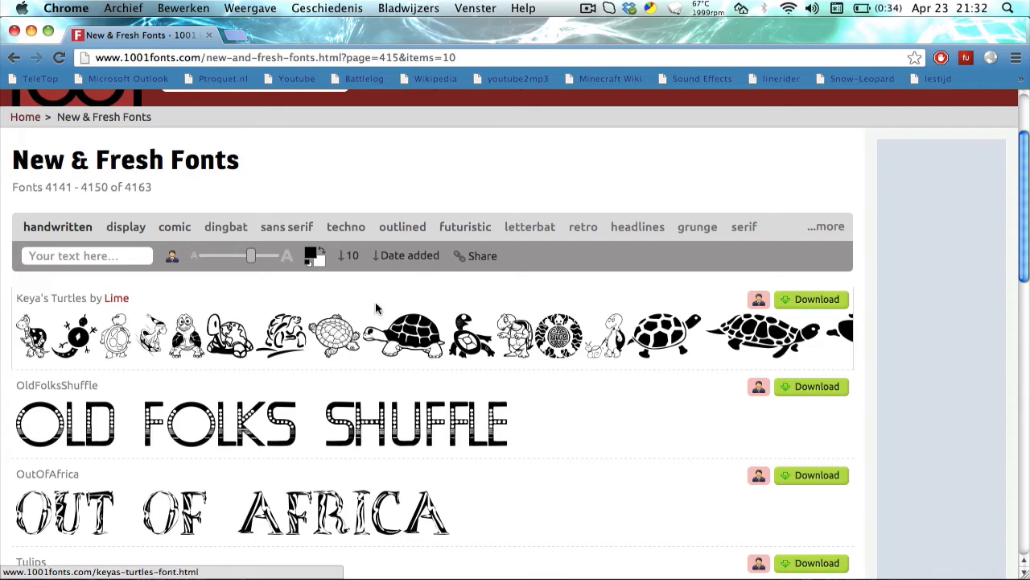
pyautogui.scroll(-2, 376, 309)
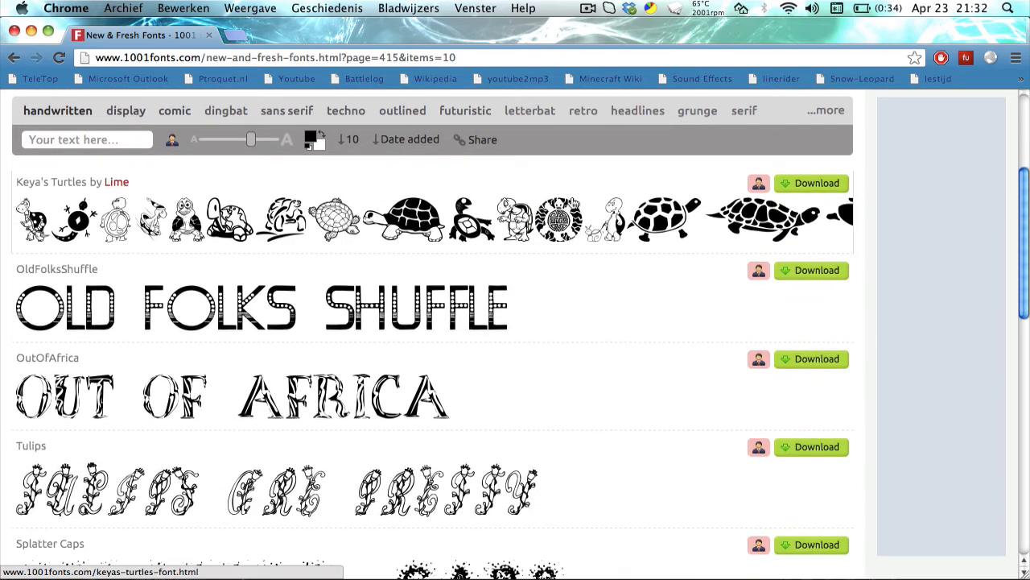
pyautogui.scroll(-9, 511, 201)
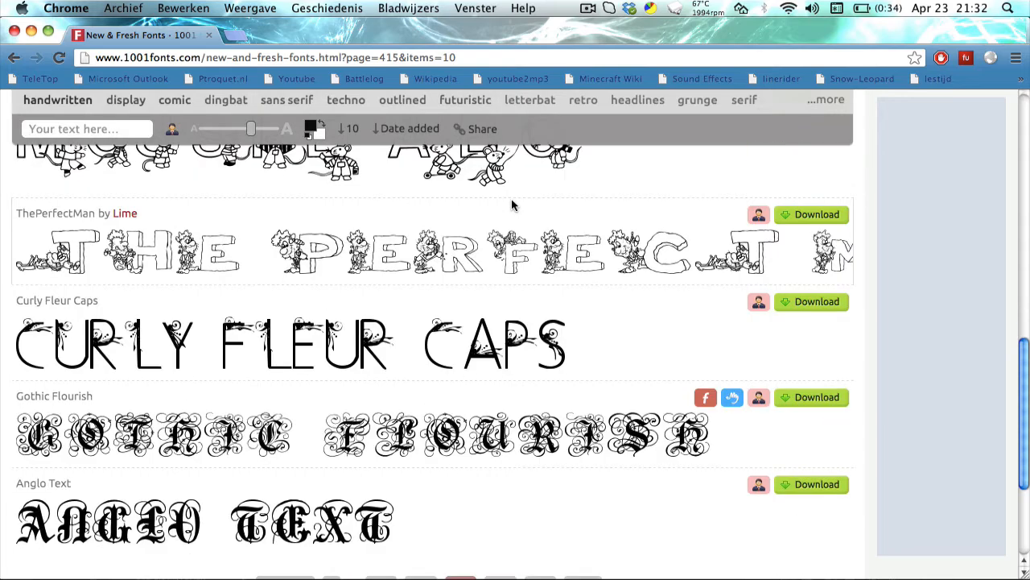
pyautogui.scroll(-5, 511, 205)
pyautogui.click(383, 393)
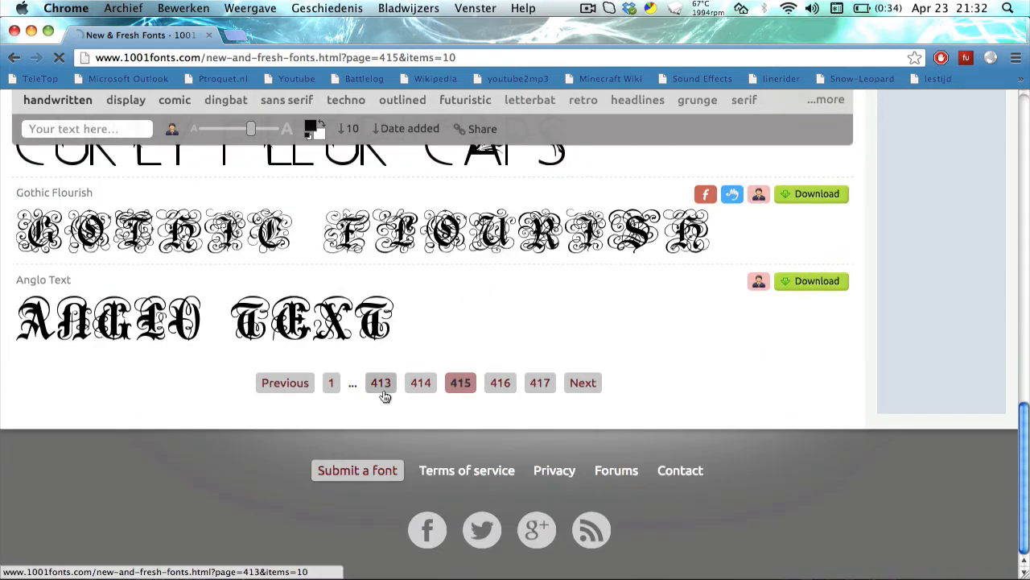
pyautogui.scroll(-6, 321, 246)
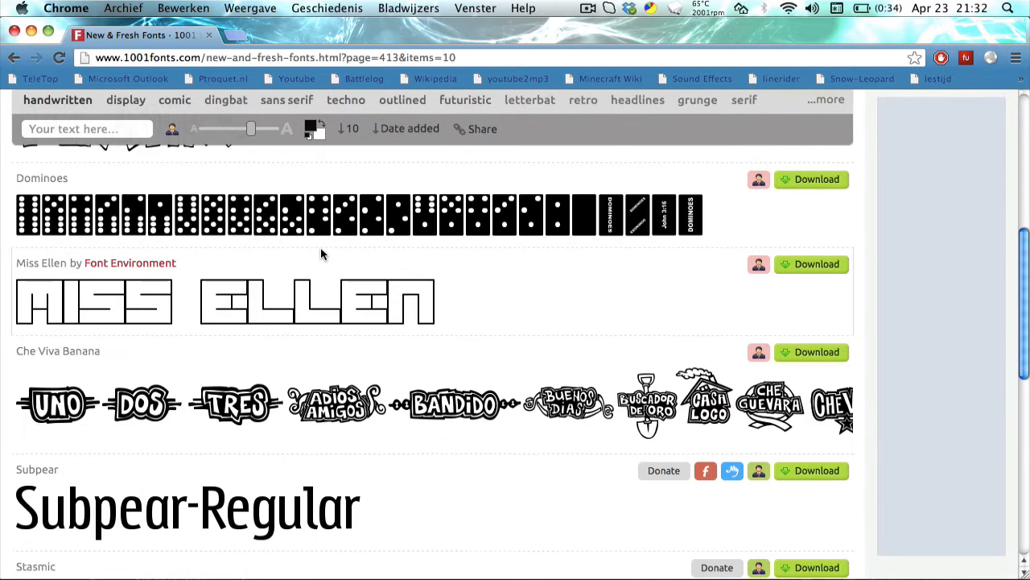
pyautogui.scroll(-3, 321, 254)
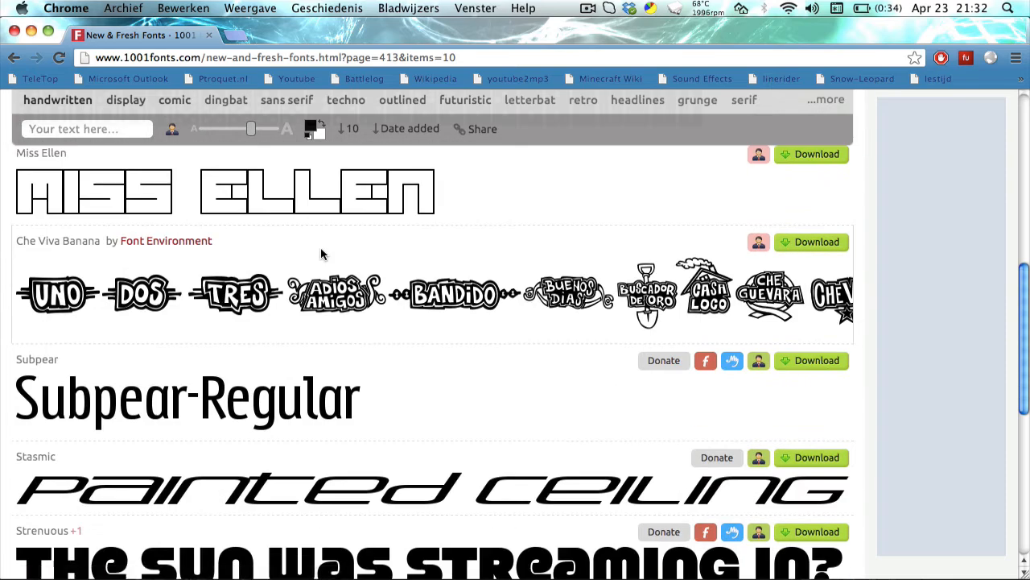
# Download the 3D LET (BRK) font from listing page 406.
pyautogui.scroll(-4, 320, 254)
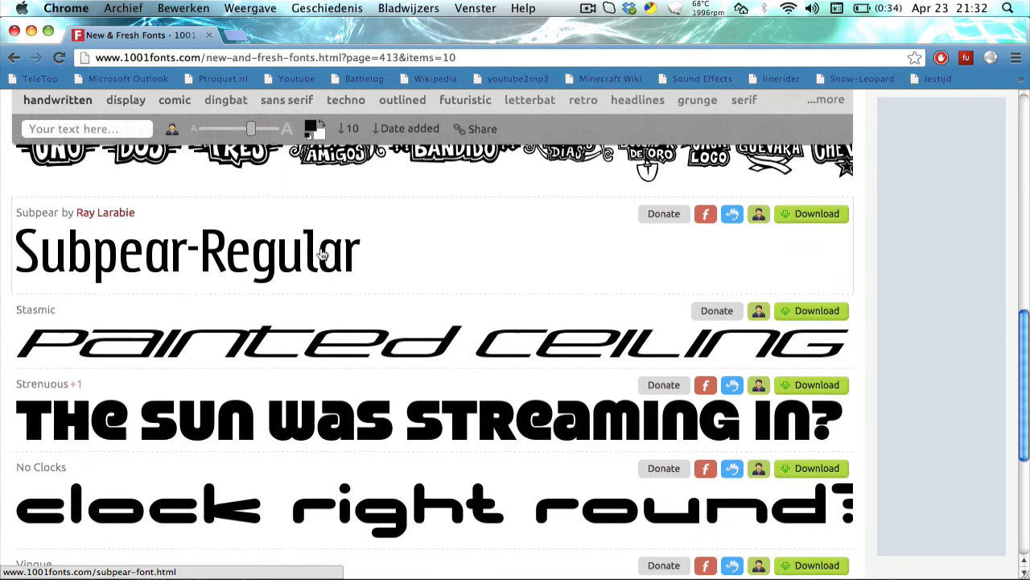
pyautogui.scroll(2, 320, 253)
pyautogui.scroll(-10, 320, 254)
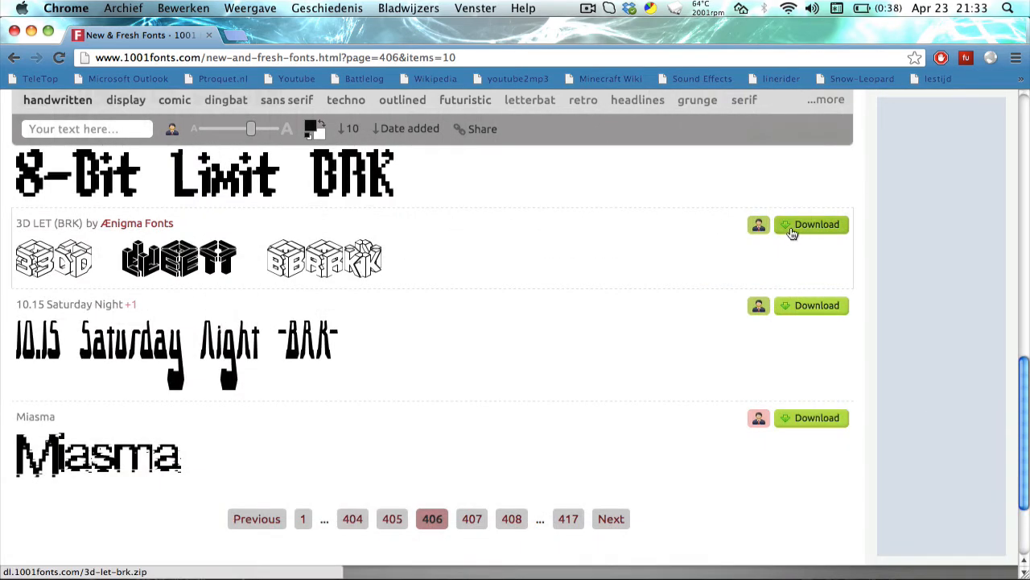
pyautogui.click(793, 232)
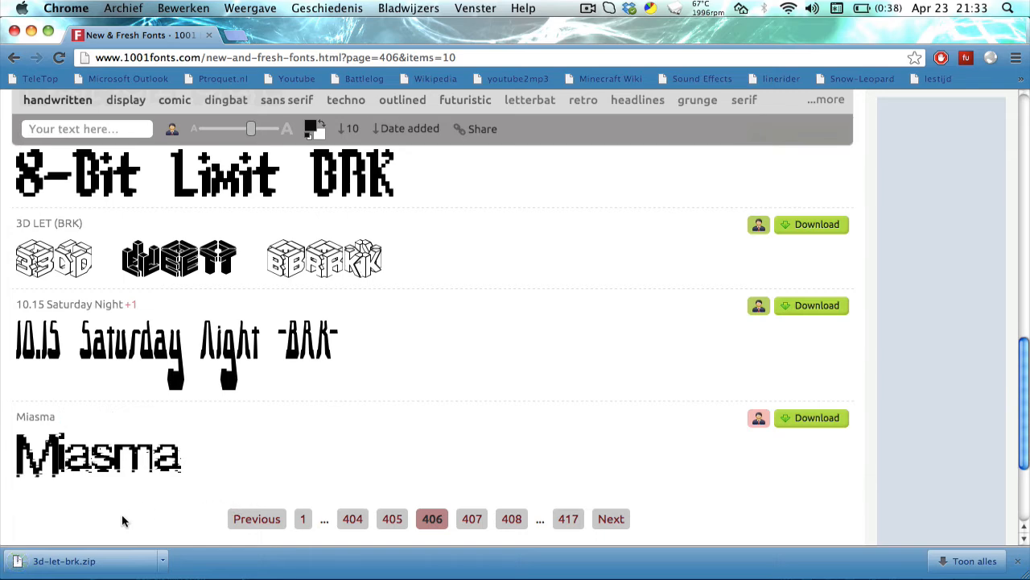
# Extract the downloaded 3d-let-brk.zip and open the resulting font folder in the downloads.
pyautogui.click(103, 561)
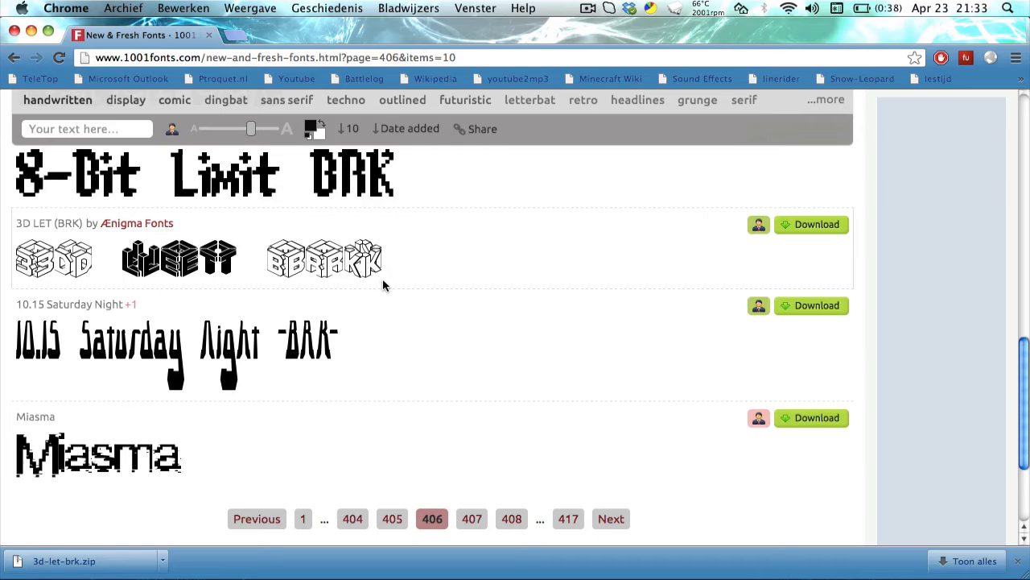
pyautogui.press('F3')
pyautogui.click(800, 414)
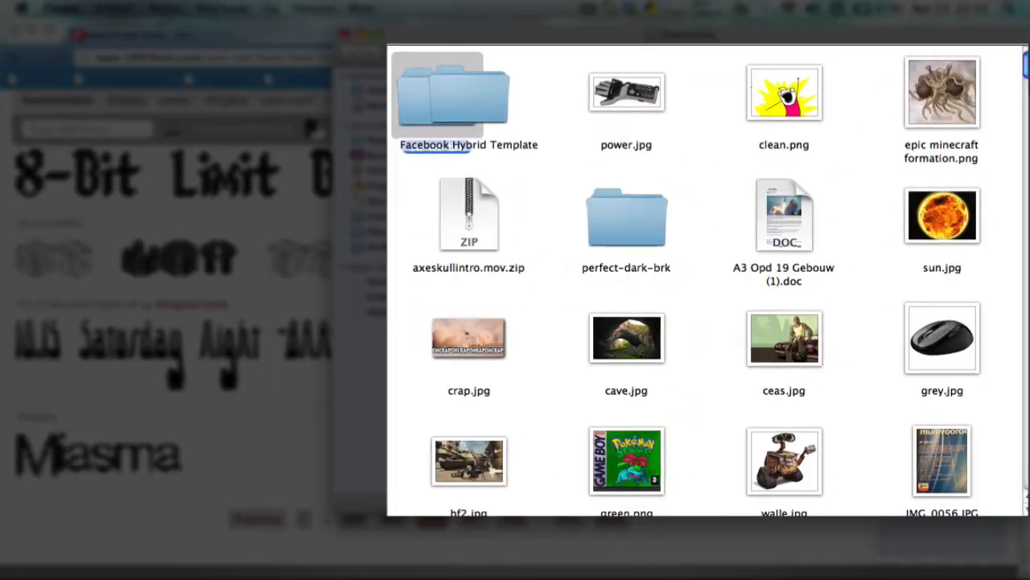
pyautogui.doubleClick(446, 93)
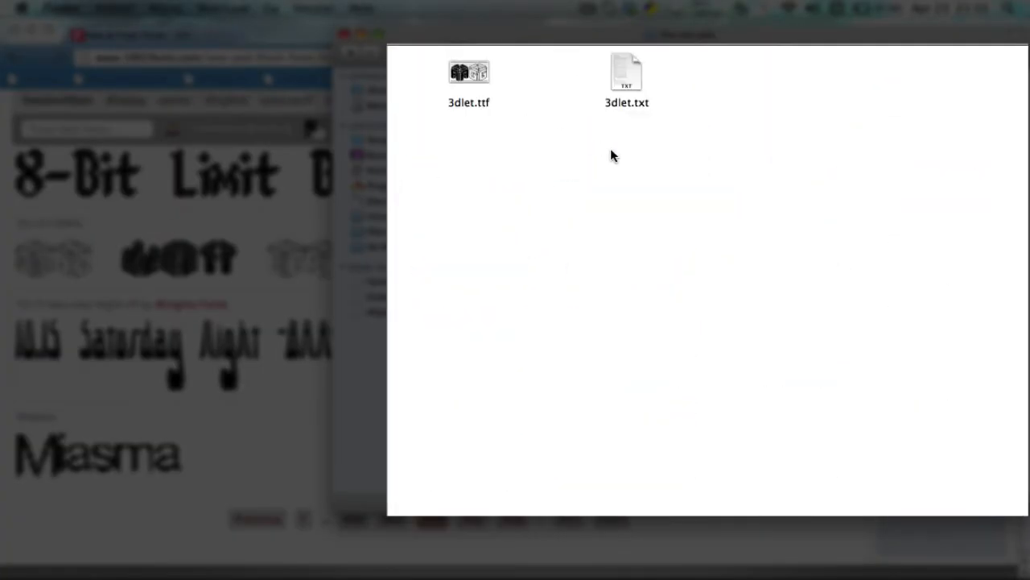
# Open the font file 3dlet.ttf and install the font on the computer.
pyautogui.click(467, 72)
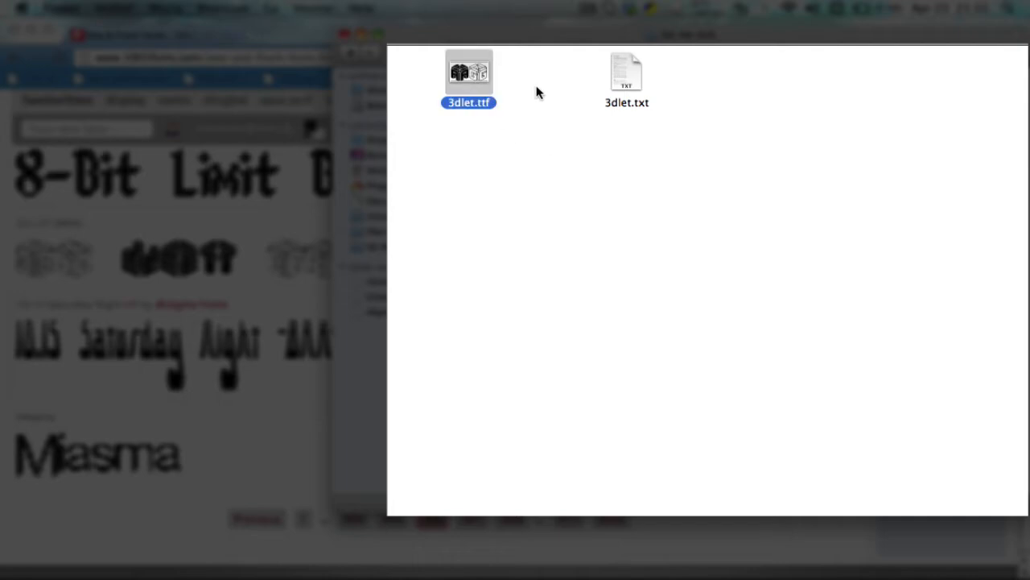
pyautogui.doubleClick(477, 74)
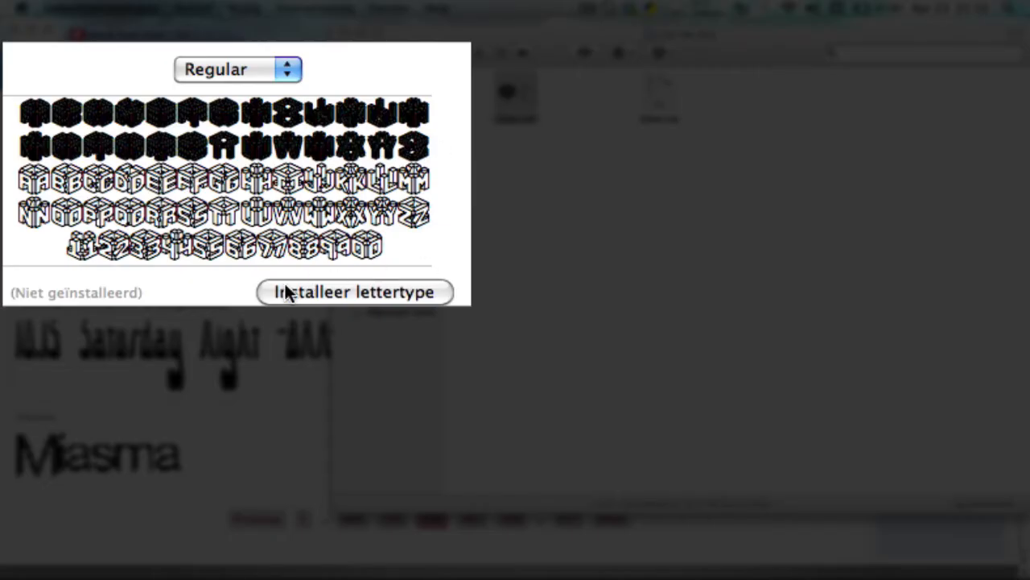
pyautogui.click(286, 289)
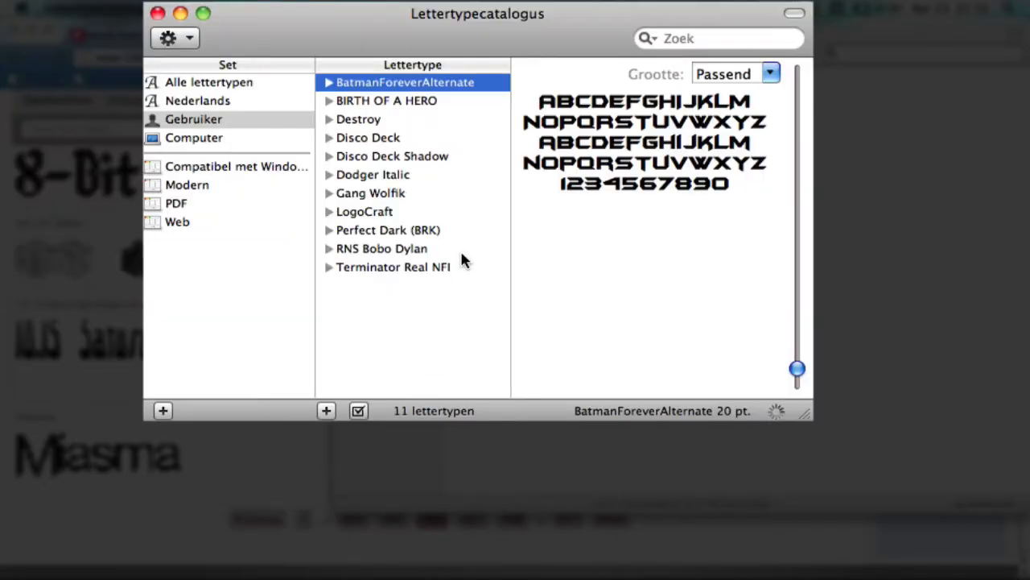
# Preview the user-installed fonts in the font catalogue one by one, from BatmanForeverAlternate to Terminator Real NFI.
pyautogui.click(373, 103)
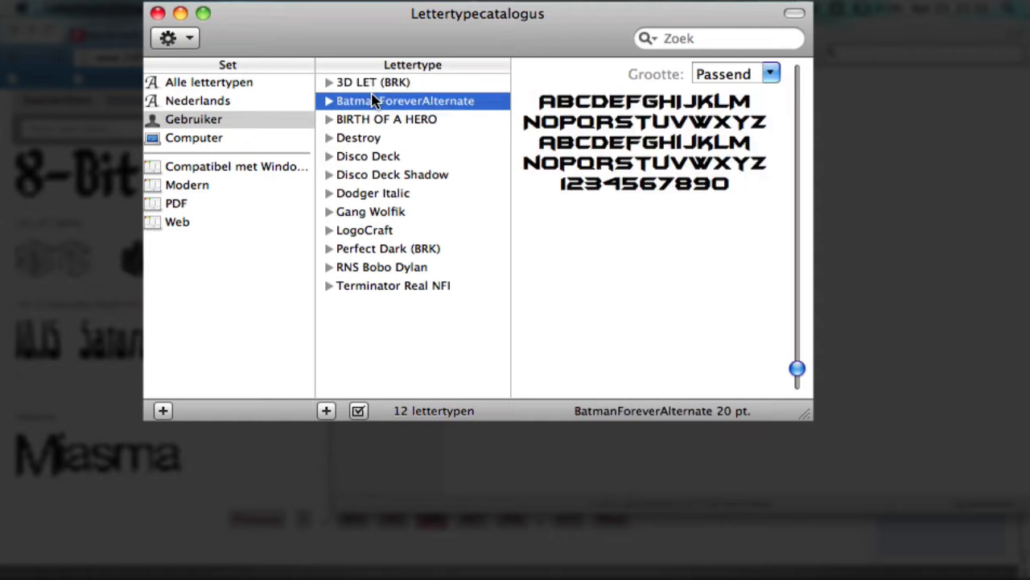
pyautogui.click(364, 121)
pyautogui.click(356, 138)
pyautogui.click(360, 159)
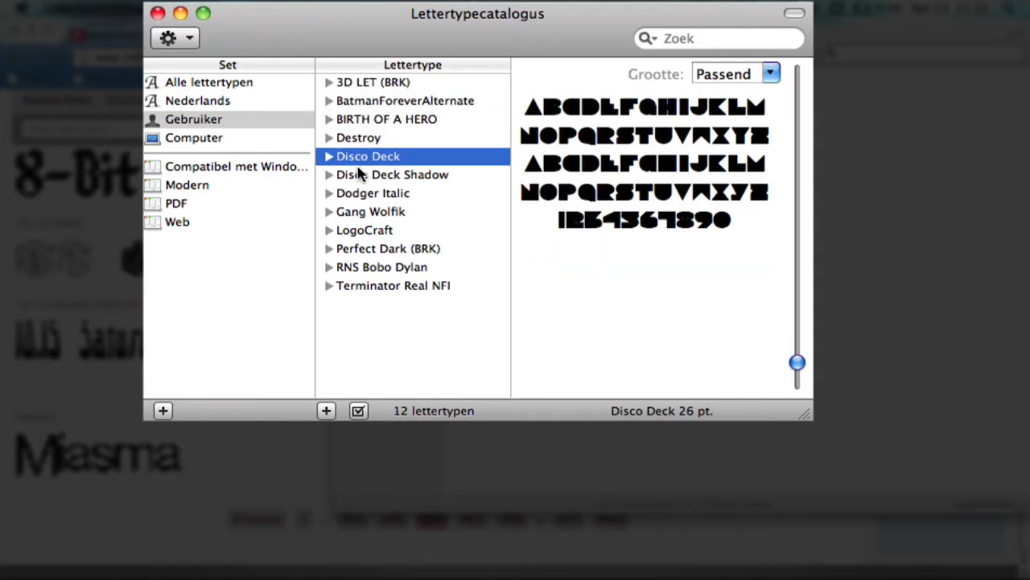
pyautogui.click(362, 176)
pyautogui.click(363, 194)
pyautogui.click(363, 213)
pyautogui.click(363, 231)
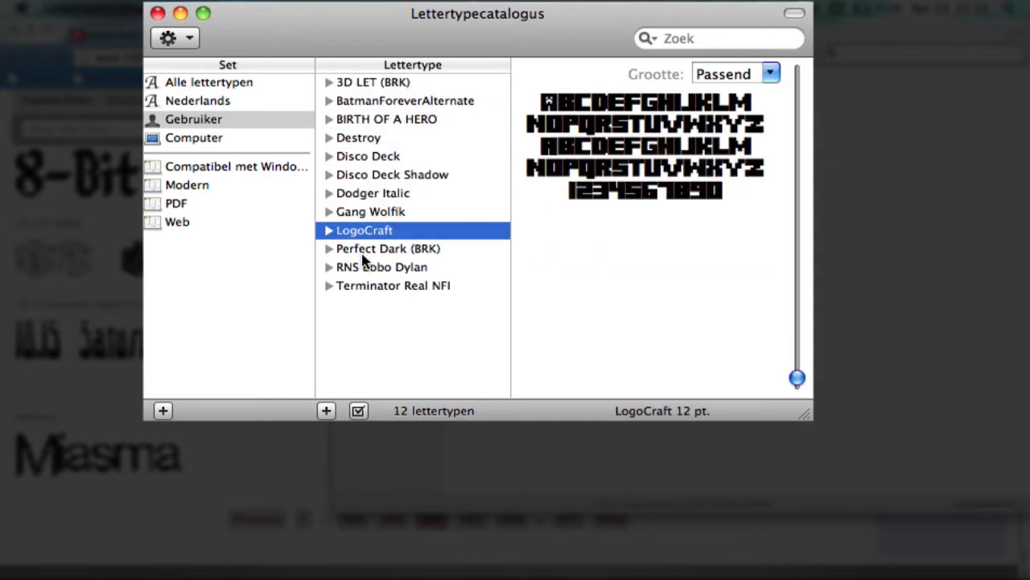
pyautogui.click(370, 251)
pyautogui.click(379, 286)
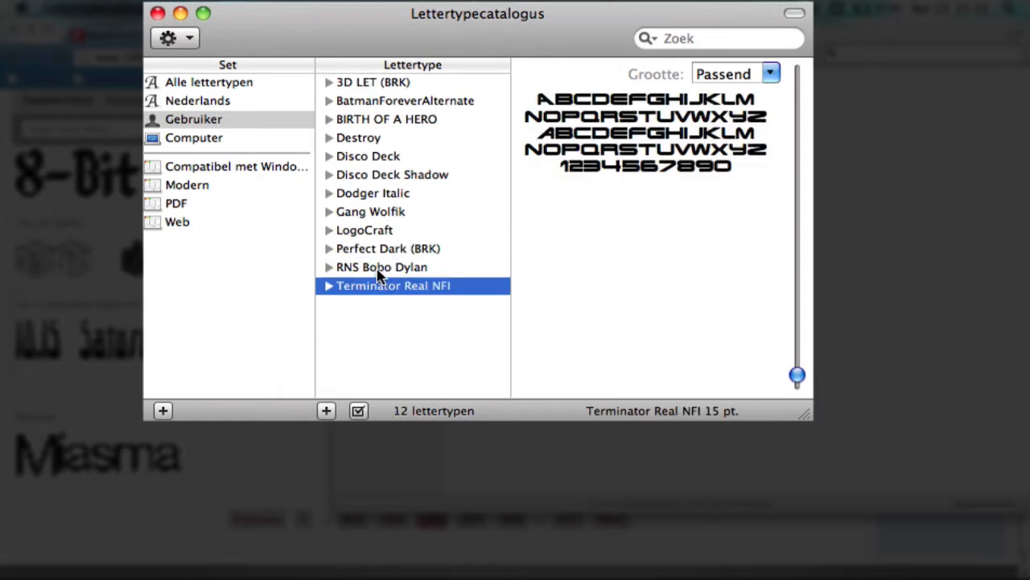
pyautogui.click(379, 267)
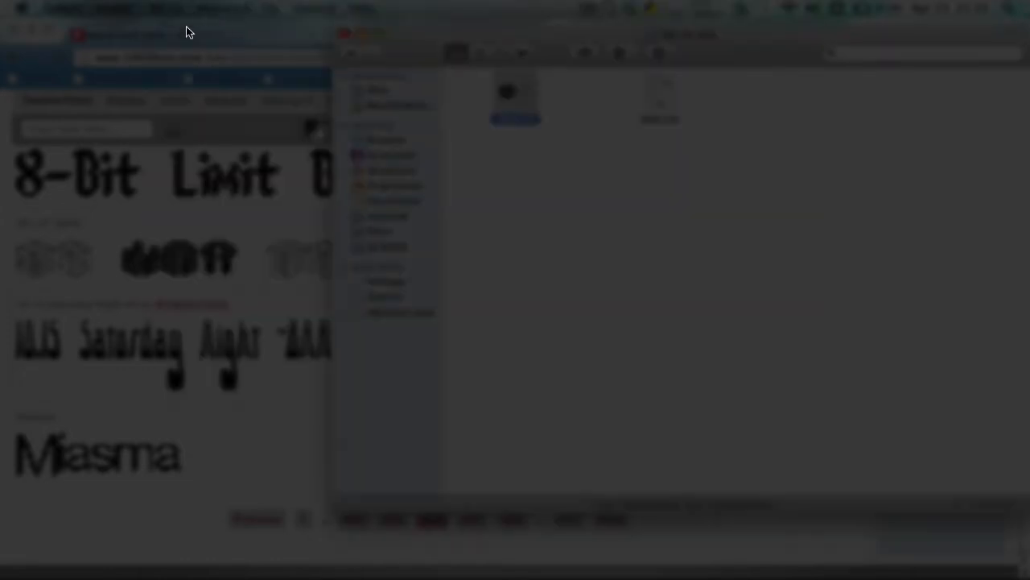
# Switch to Adobe Photoshop, set the "Tracomaster" text's font to 3D LET (BRK) and move the text slightly up and to the left.
pyautogui.click(1, 123)
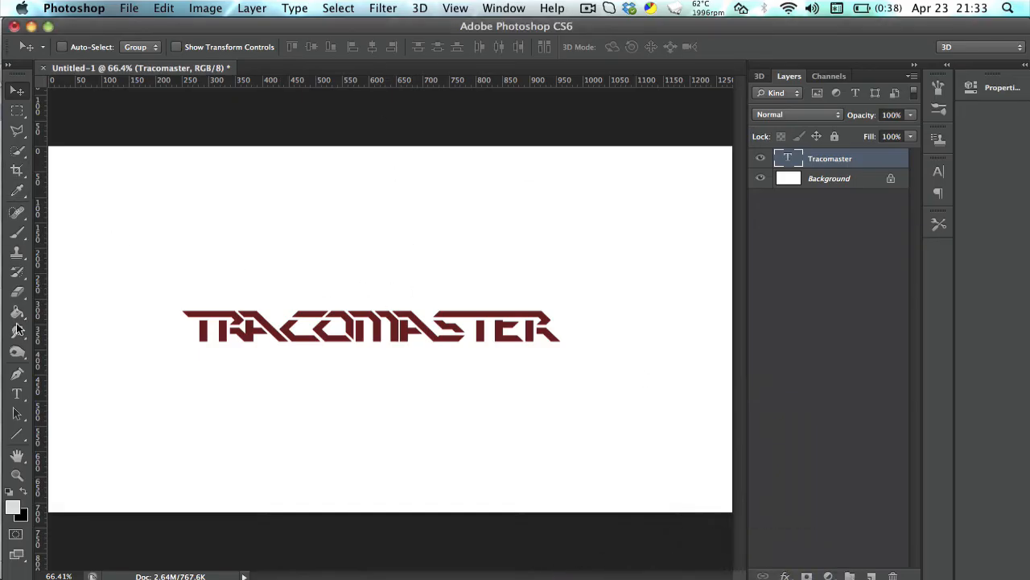
pyautogui.click(17, 394)
pyautogui.click(555, 322)
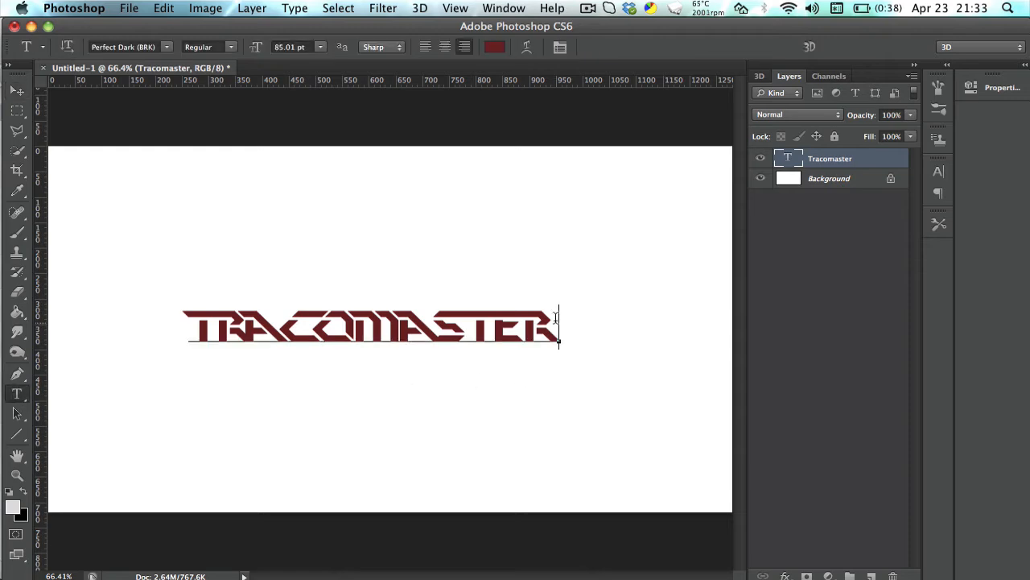
pyautogui.moveTo(556, 322); pyautogui.dragTo(161, 303)
pyautogui.click(161, 46)
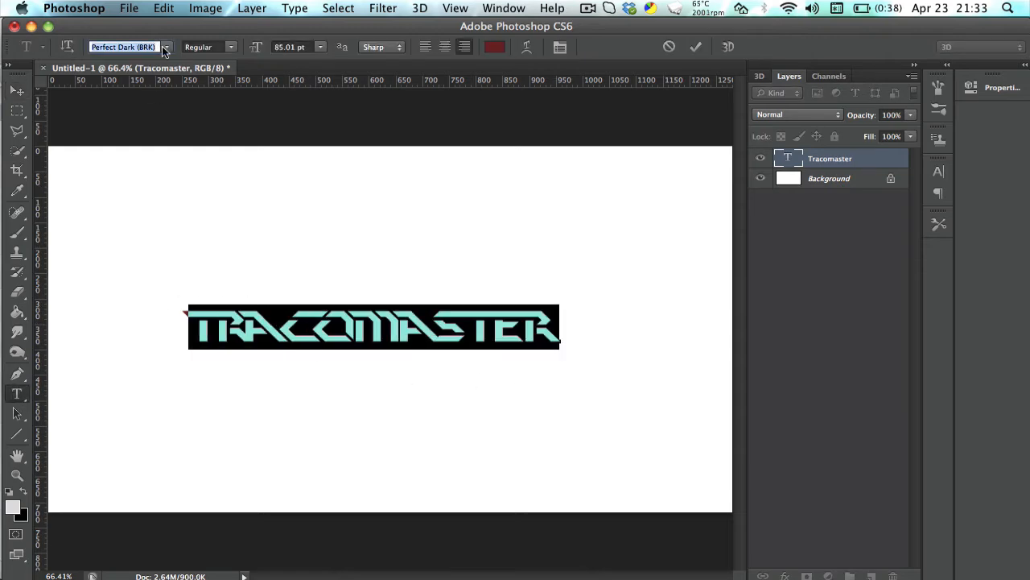
pyautogui.click(162, 46)
pyautogui.write('3d')
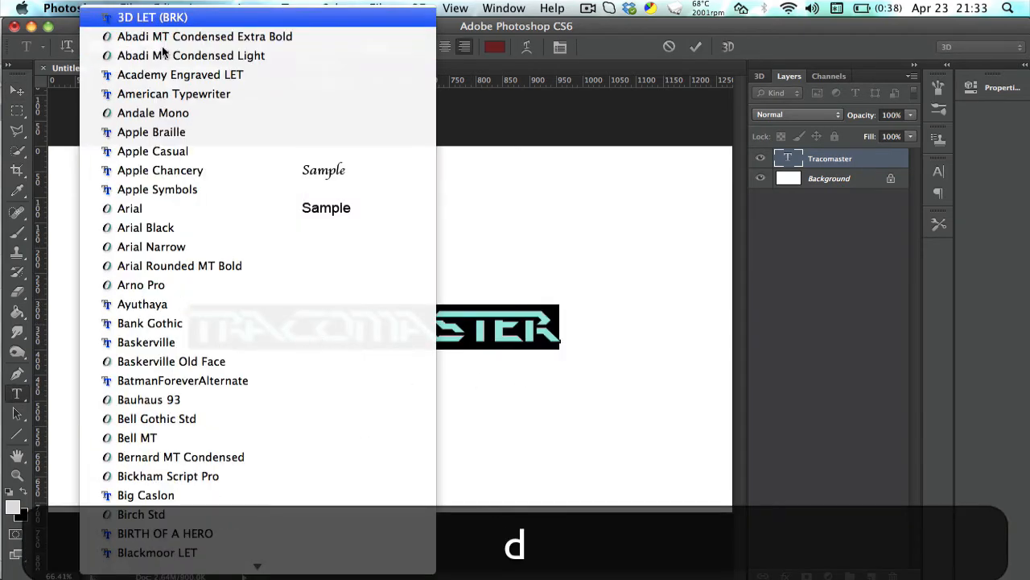
pyautogui.press('Return')
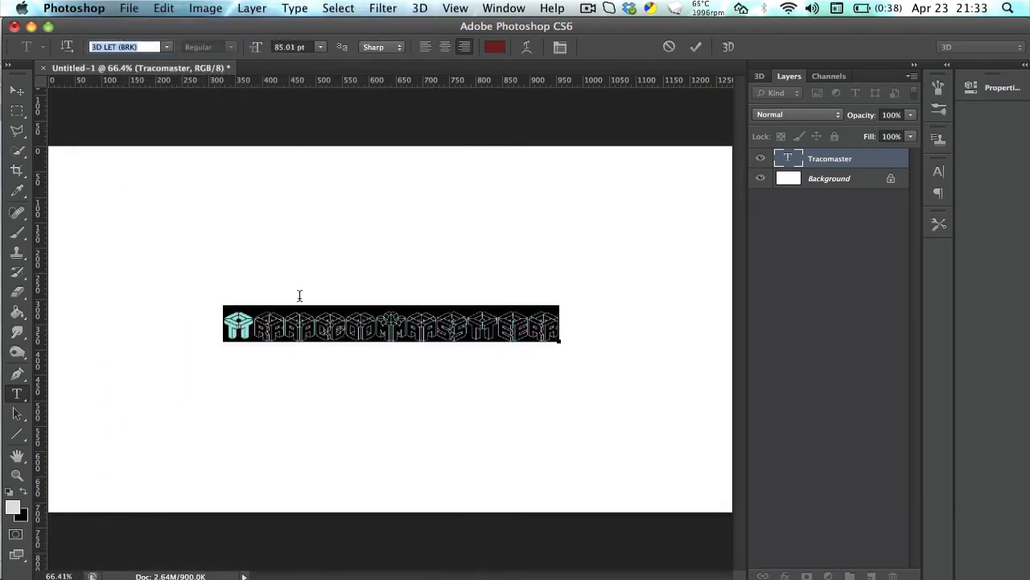
pyautogui.click(16, 88)
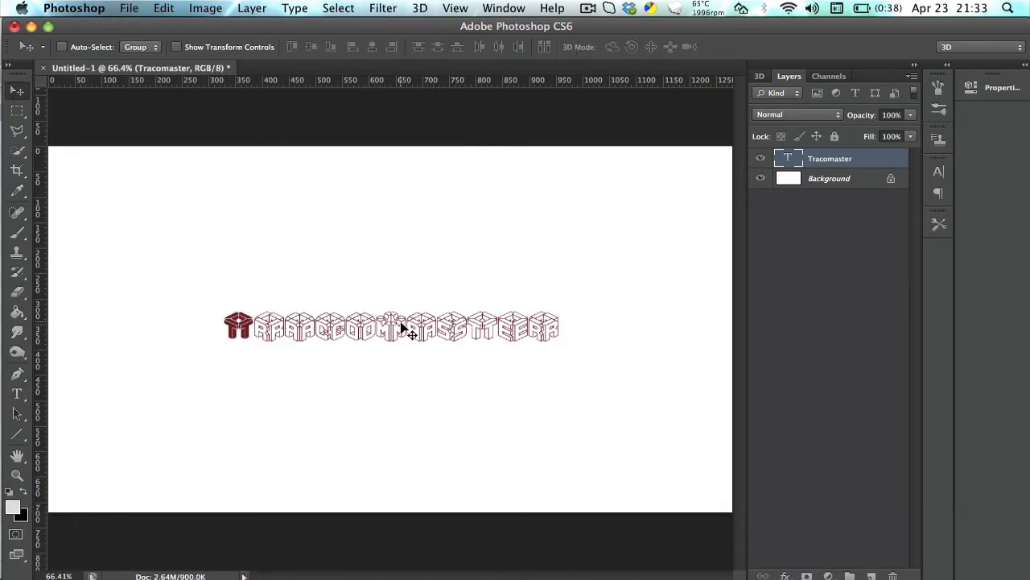
pyautogui.moveTo(403, 330); pyautogui.dragTo(393, 321)
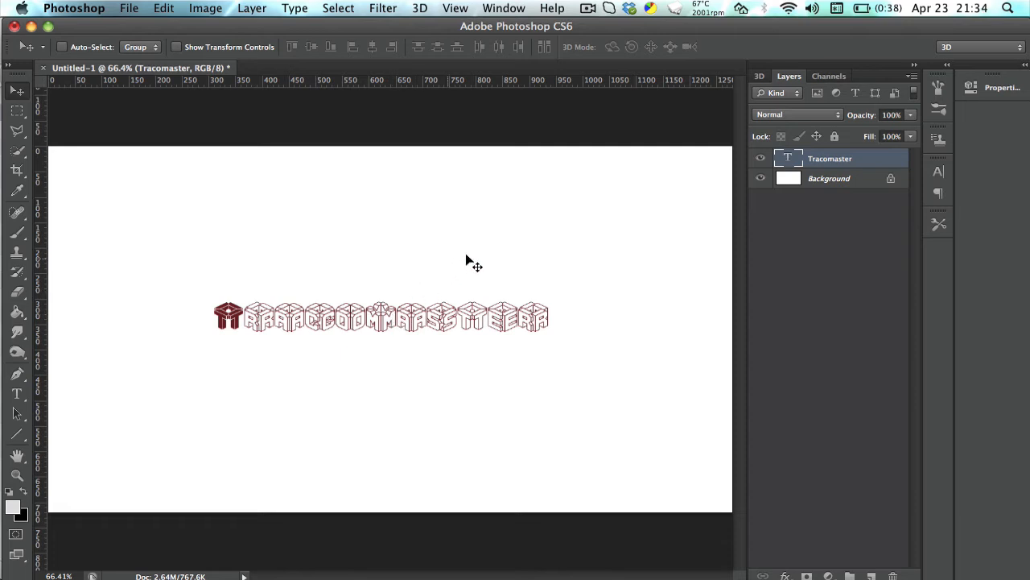
pyautogui.click(16, 394)
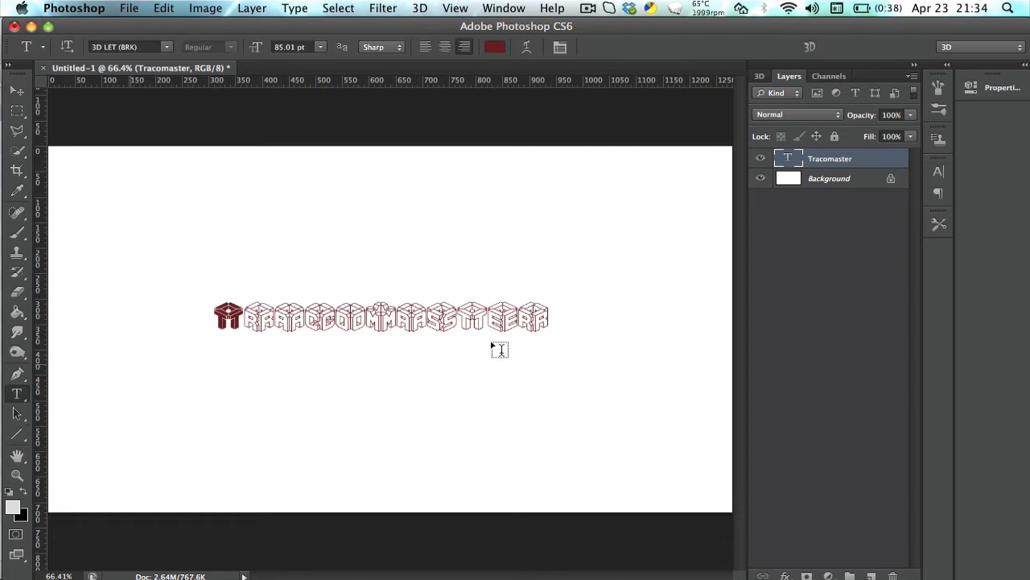
pyautogui.click(527, 306)
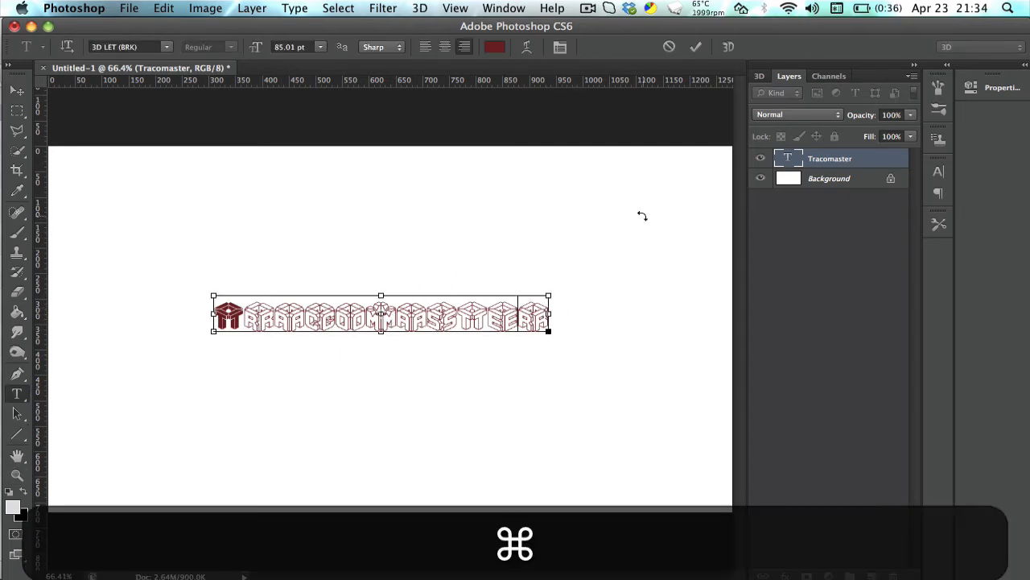
pyautogui.press('super+t')
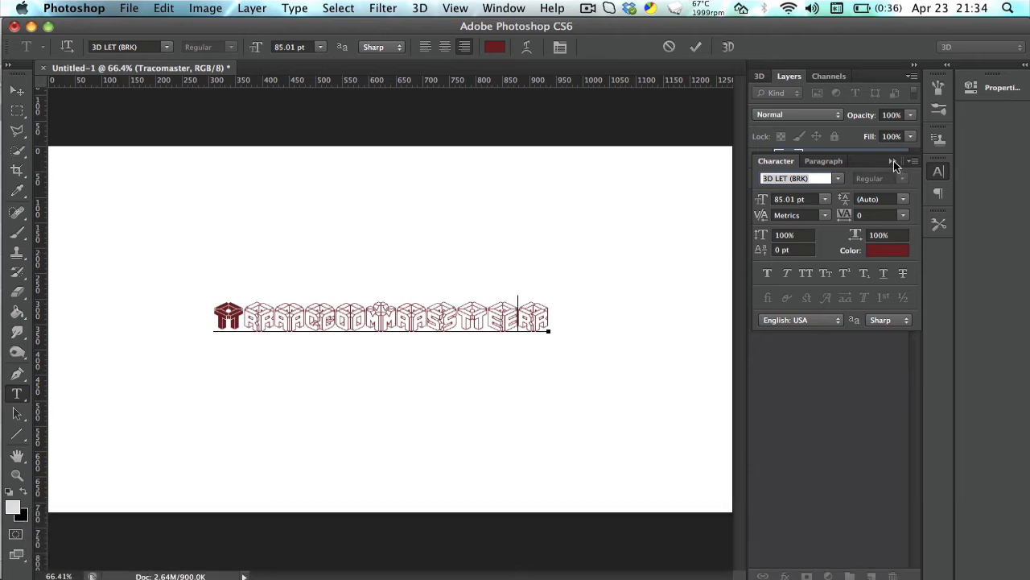
pyautogui.click(893, 161)
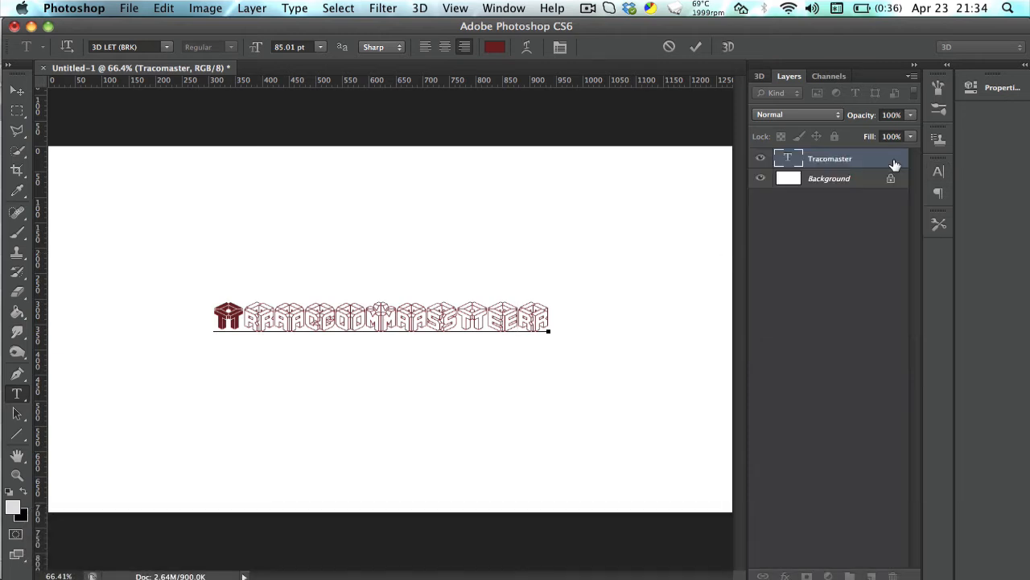
pyautogui.press('super+Return')
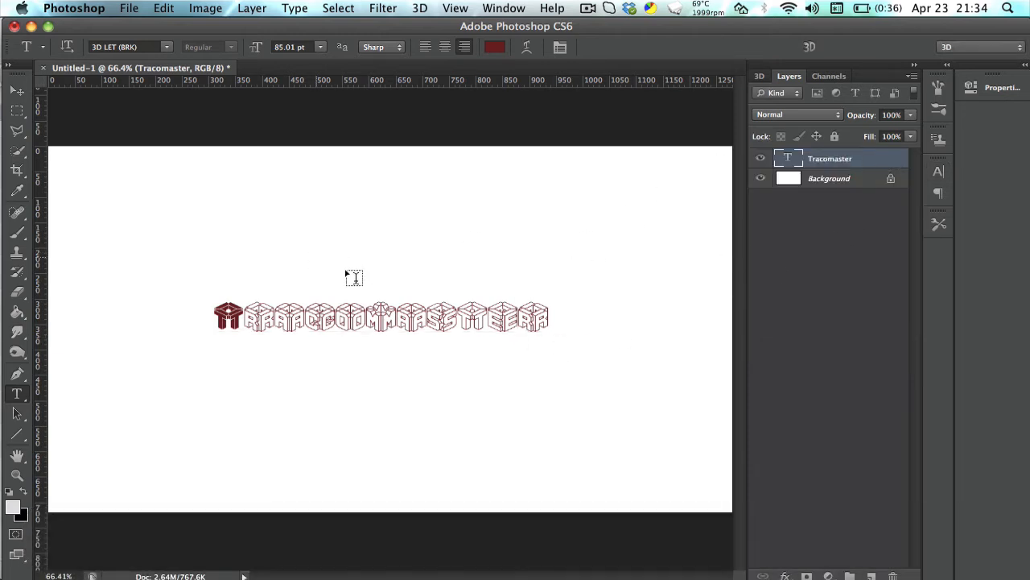
# Scale the "Tracomaster" text proportionally about its centre to about 156% with Free Transform.
pyautogui.click(16, 90)
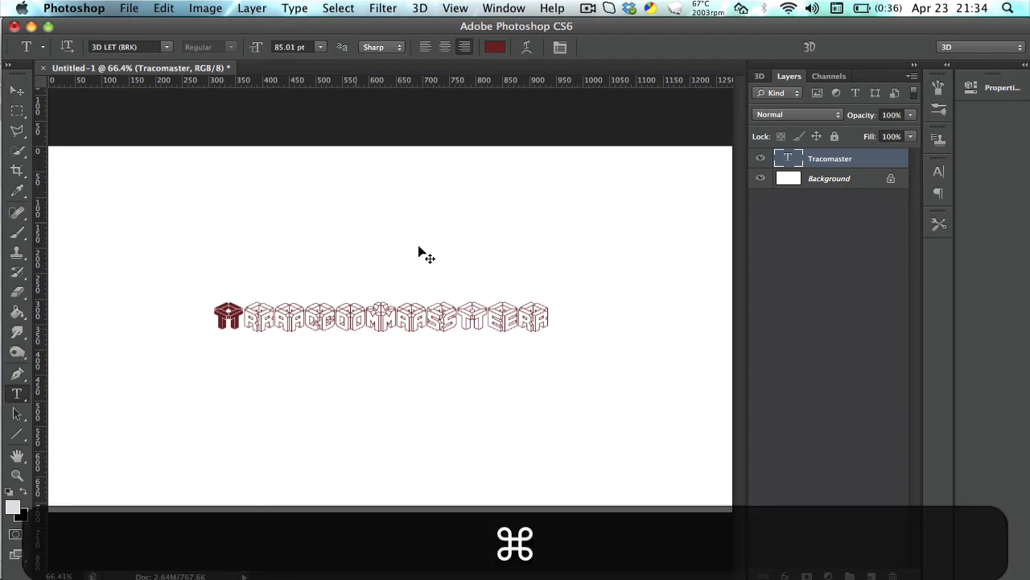
pyautogui.press('super+t')
pyautogui.hotkey('alt', 'shift')
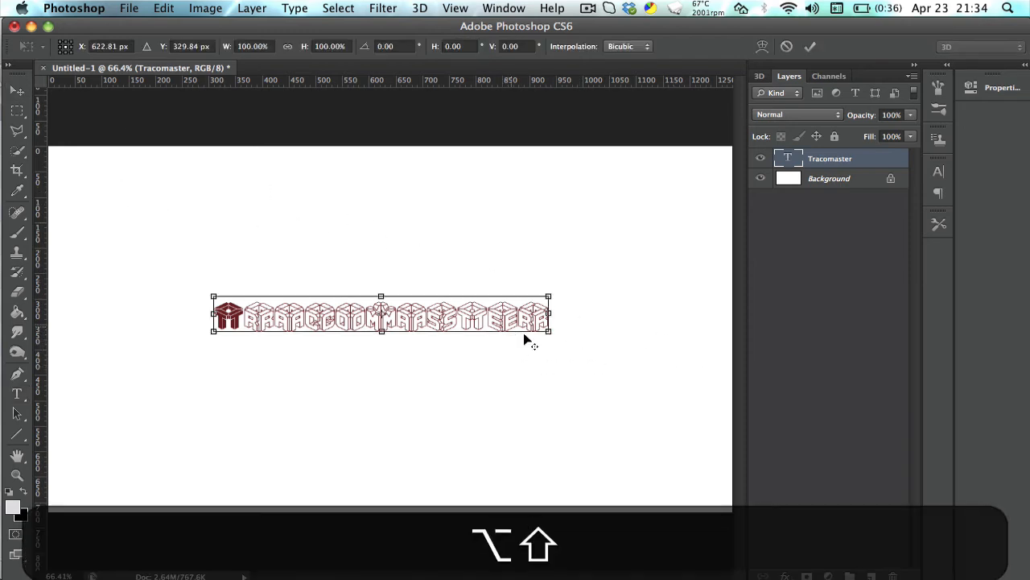
pyautogui.moveTo(551, 331); pyautogui.dragTo(593, 394)
pyautogui.moveTo(597, 401); pyautogui.dragTo(634, 419)
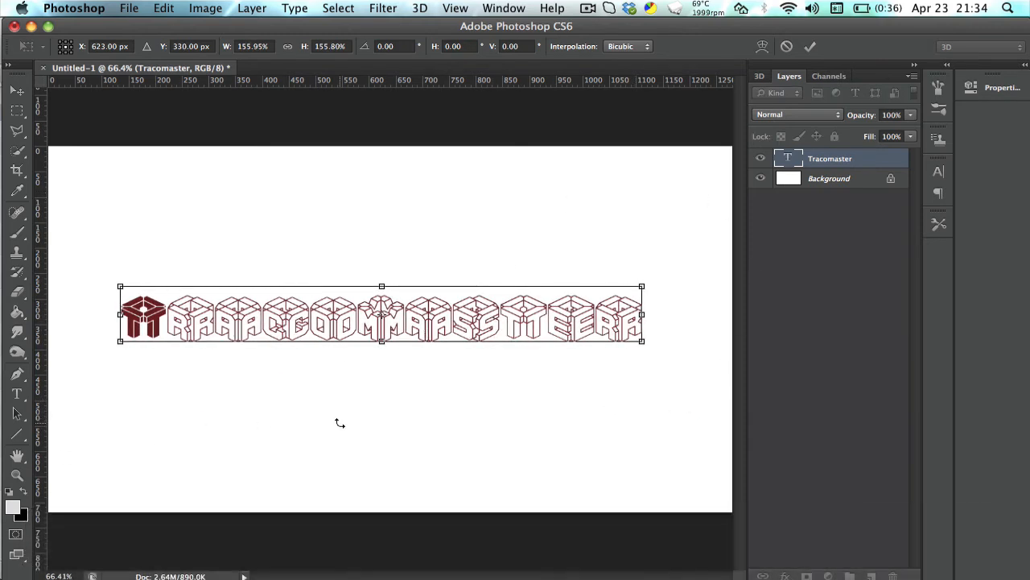
pyautogui.press('Return')
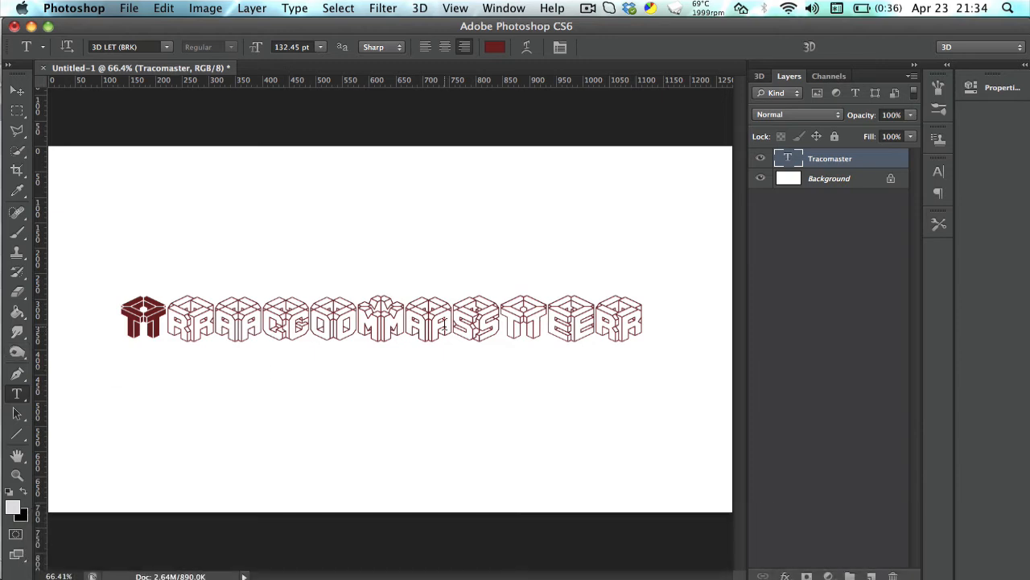
# Replace the lowercase "m" in the middle of the "Tracomaster" text with a capital "M".
pyautogui.click(396, 318)
pyautogui.press('BackSpace')
pyautogui.write('M')
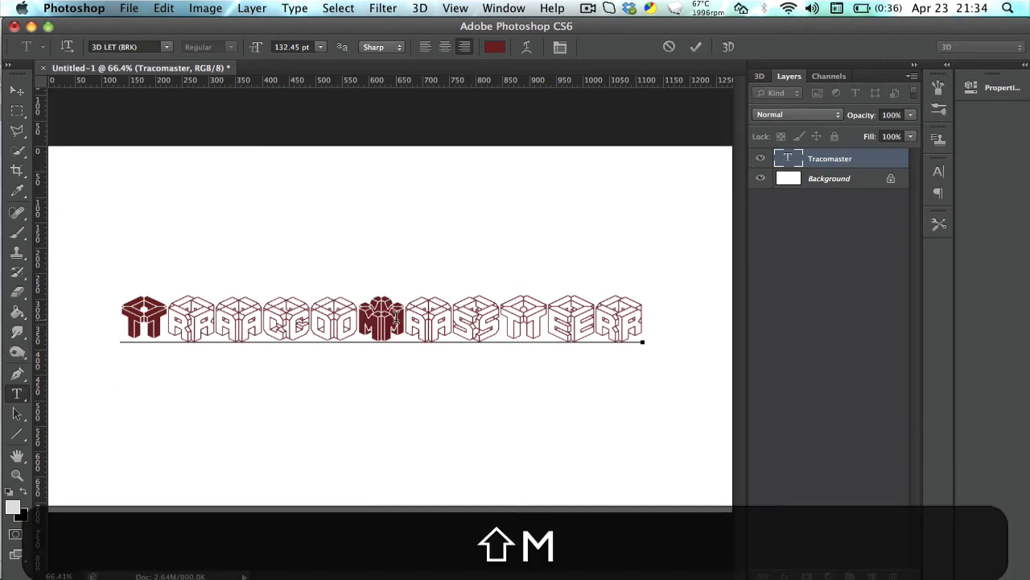
# Set the colour of the whole text to the near-black #231616 and move the text slightly upwards.
pyautogui.moveTo(667, 303); pyautogui.dragTo(89, 276)
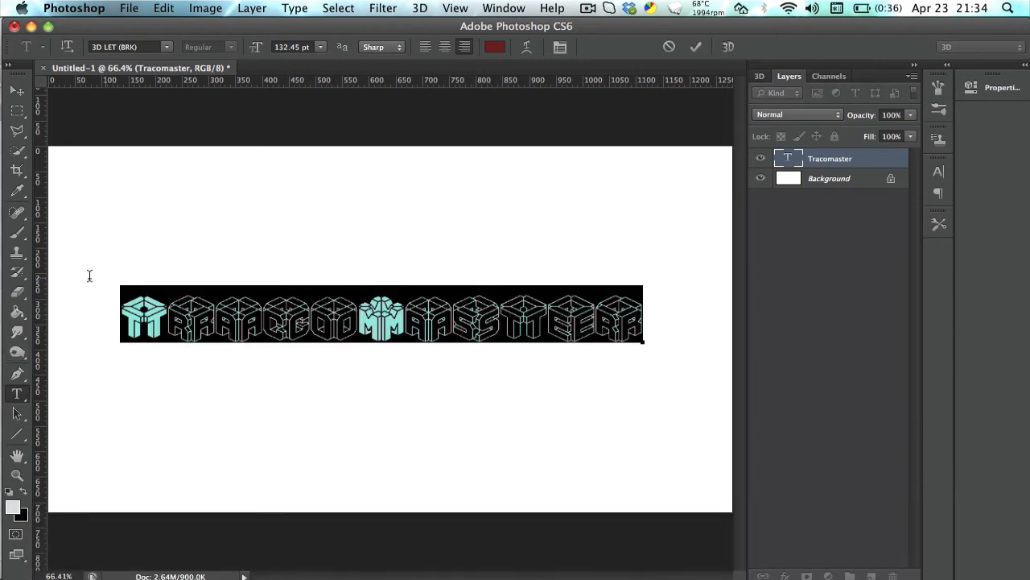
pyautogui.click(494, 47)
pyautogui.moveTo(594, 338)
pyautogui.mouseDown()
pyautogui.moveTo(435, 274)
pyautogui.moveTo(567, 294)
pyautogui.moveTo(508, 442)
pyautogui.mouseUp()
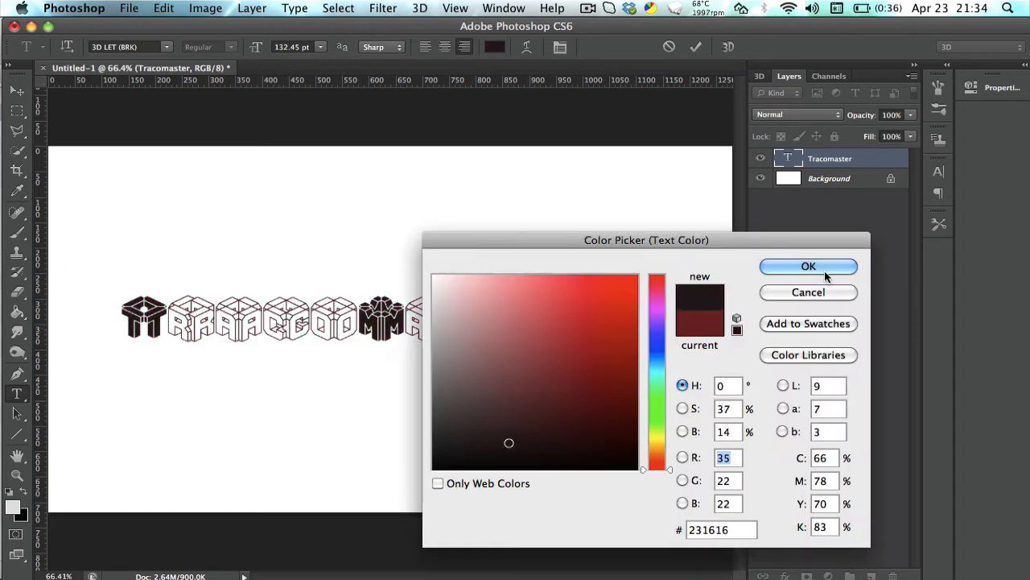
pyautogui.click(808, 265)
pyautogui.moveTo(474, 252); pyautogui.dragTo(522, 239)
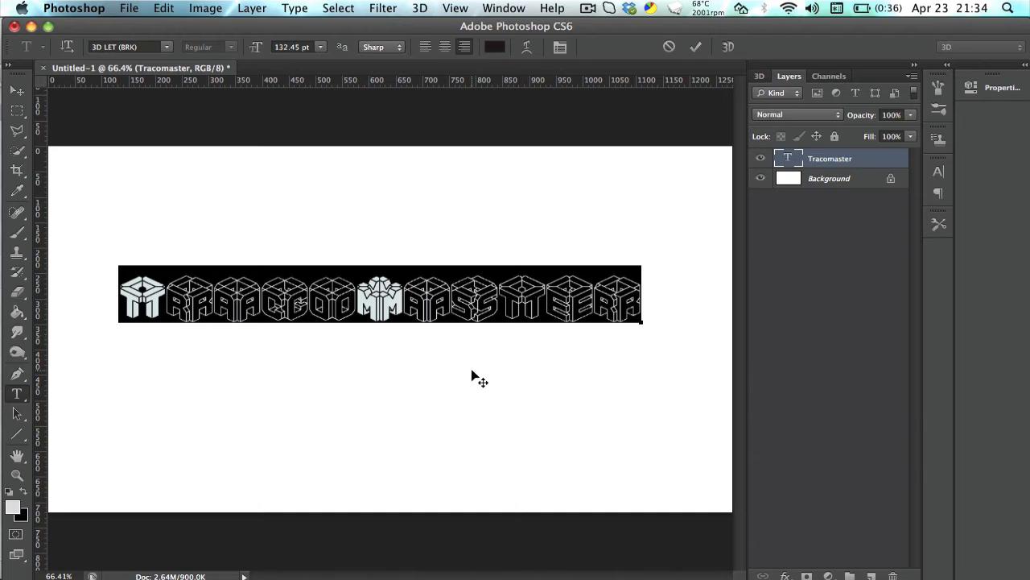
pyautogui.click(367, 306)
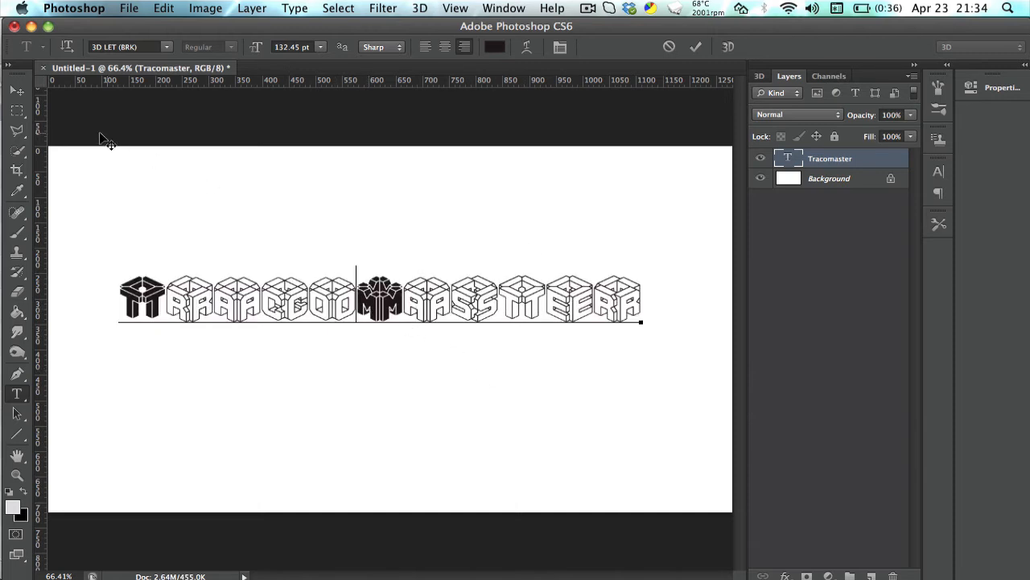
# Commit the text edit and move the "TracoMaster" text slightly downwards on the canvas.
pyautogui.click(17, 91)
pyautogui.moveTo(365, 314)
pyautogui.mouseDown()
pyautogui.moveTo(357, 343)
pyautogui.moveTo(378, 315)
pyautogui.mouseUp()
# Open the text layer's Blending Options, look over the available layer effects and close the dialog without applying any.
pyautogui.rightClick(815, 159)
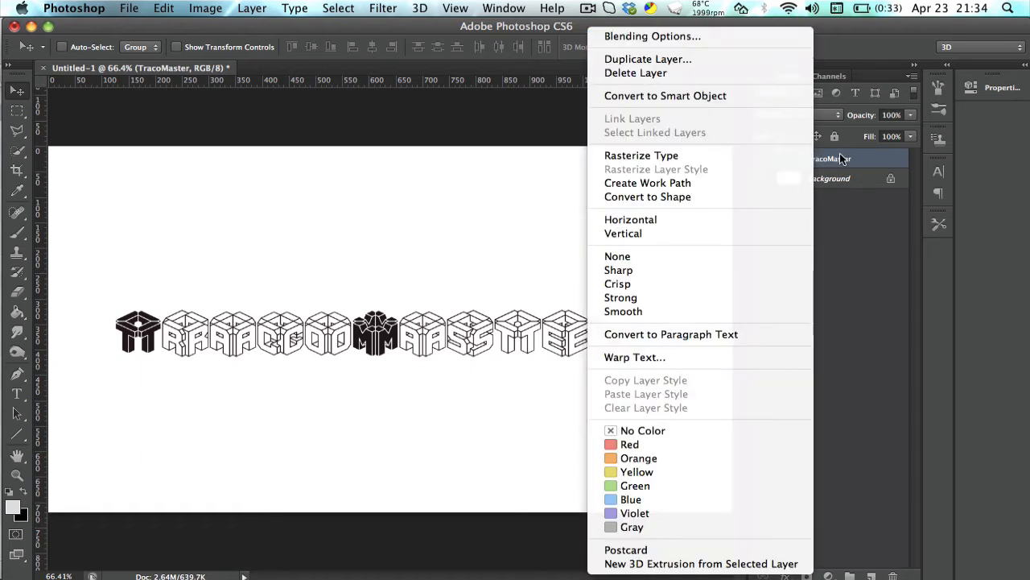
pyautogui.click(842, 158)
pyautogui.click(787, 575)
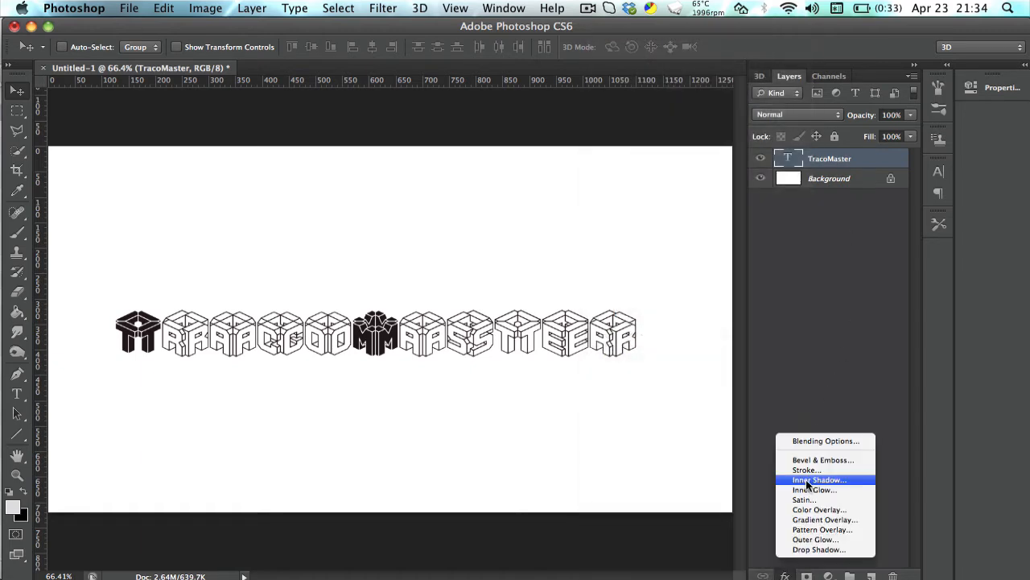
pyautogui.click(826, 441)
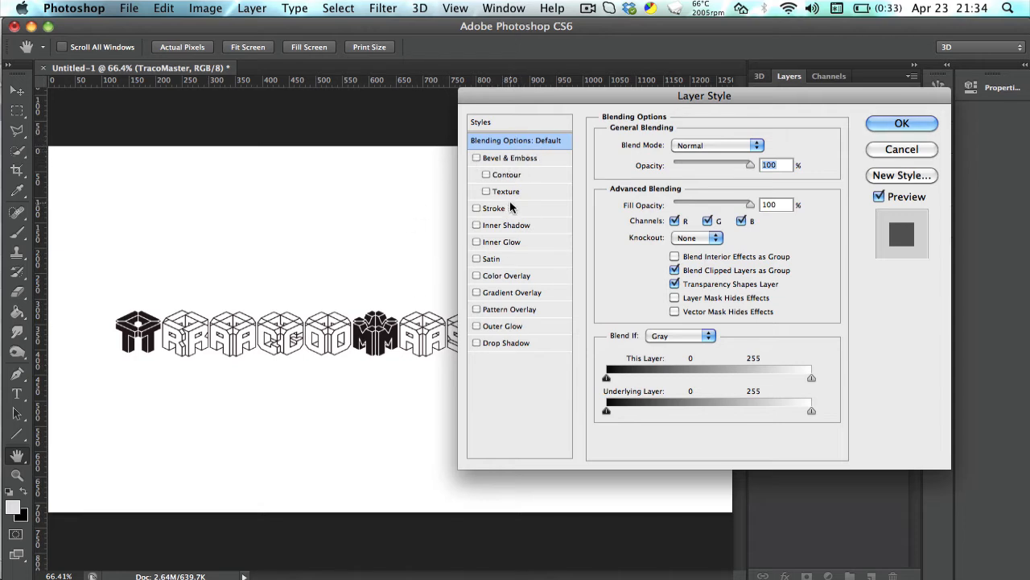
pyautogui.click(897, 149)
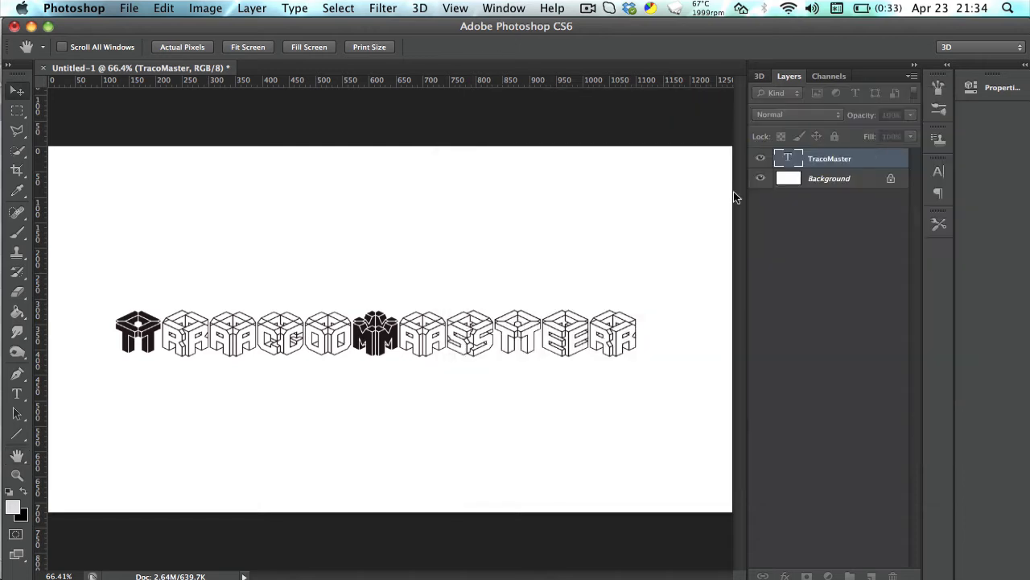
pyautogui.click(17, 393)
pyautogui.moveTo(640, 325); pyautogui.dragTo(276, 335)
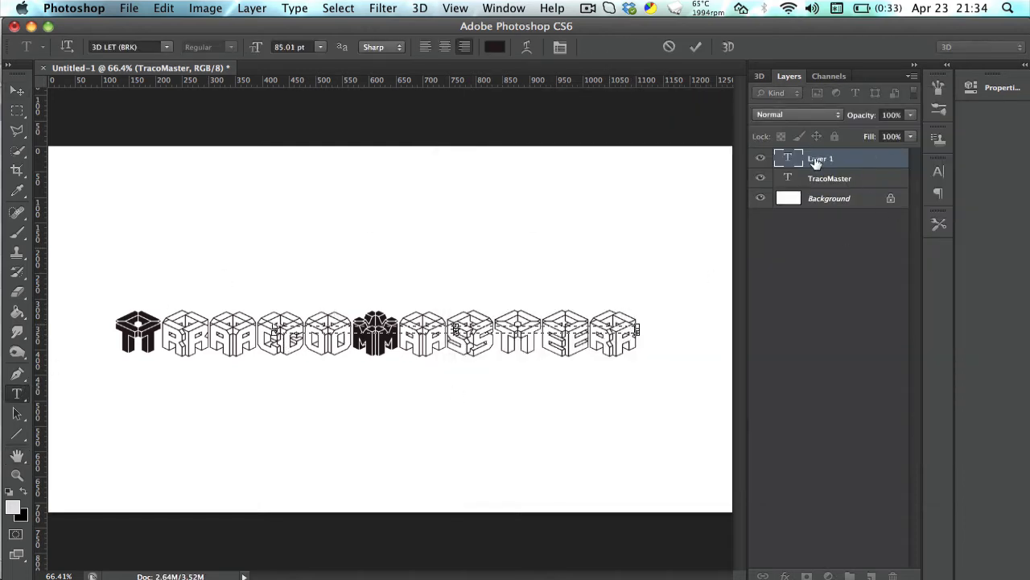
pyautogui.press('BackSpace')
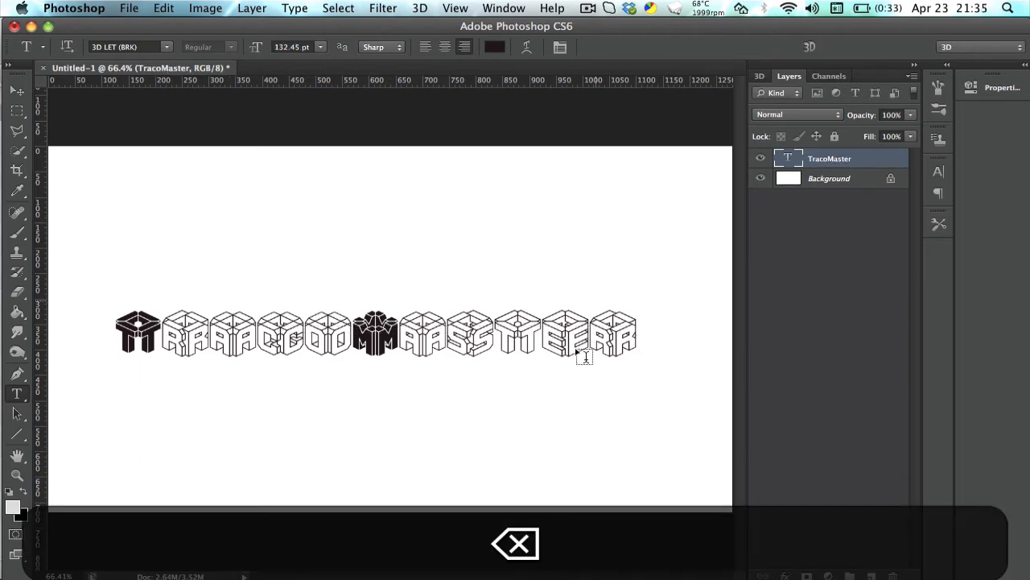
# Set the font of the whole "TracoMaster" text to BatmanForeverAlternate and move the text rightwards so it fits within the canvas.
pyautogui.moveTo(636, 330); pyautogui.dragTo(130, 101)
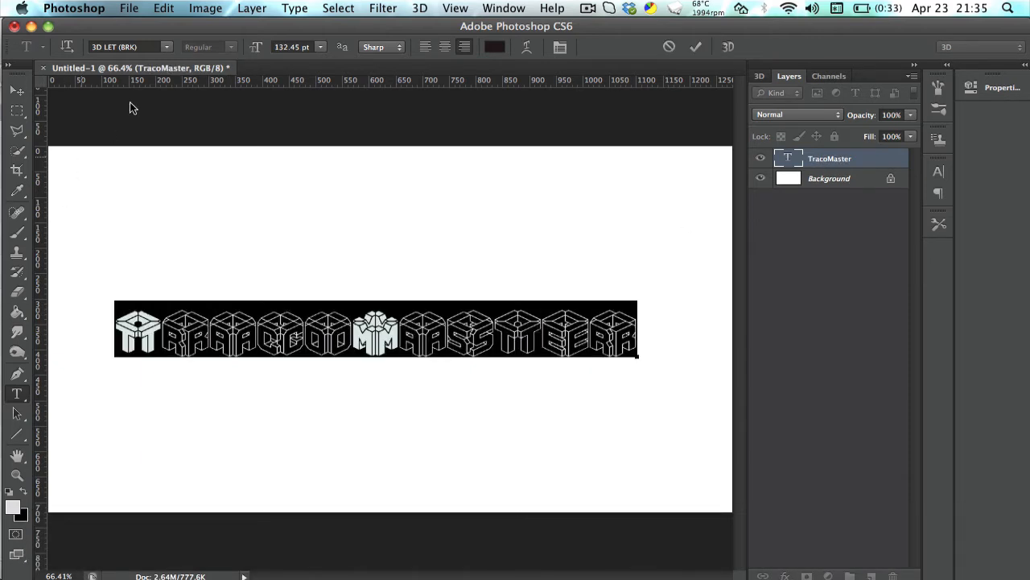
pyautogui.click(164, 45)
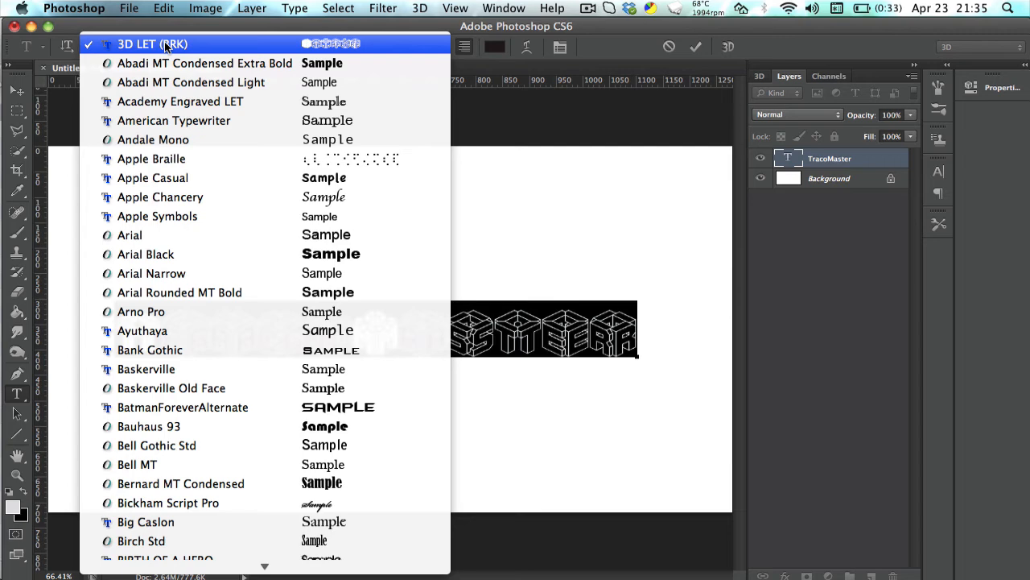
pyautogui.write('batman')
pyautogui.press('Return')
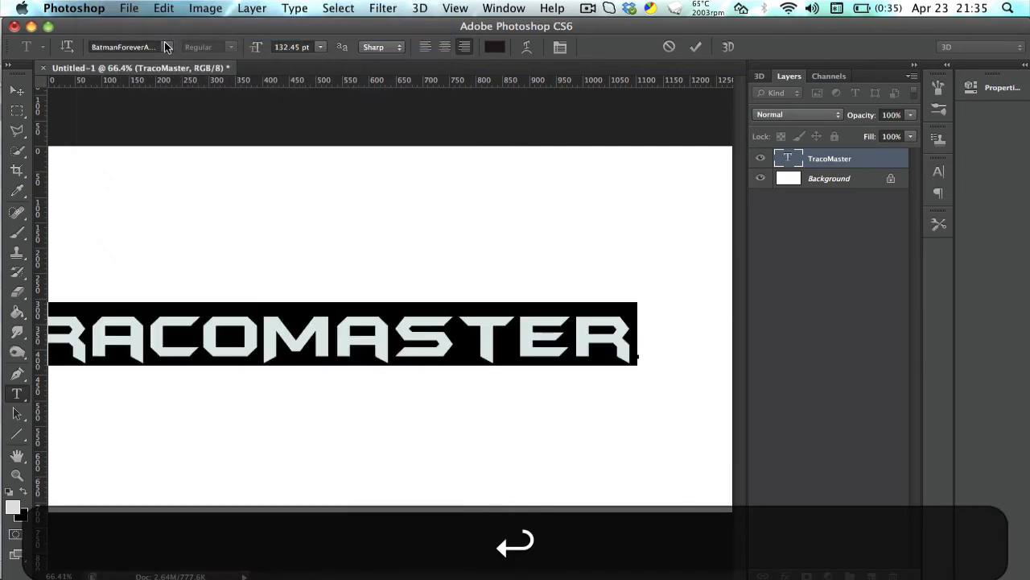
pyautogui.click(17, 90)
pyautogui.moveTo(311, 300); pyautogui.dragTo(284, 300)
pyautogui.rightClick(814, 161)
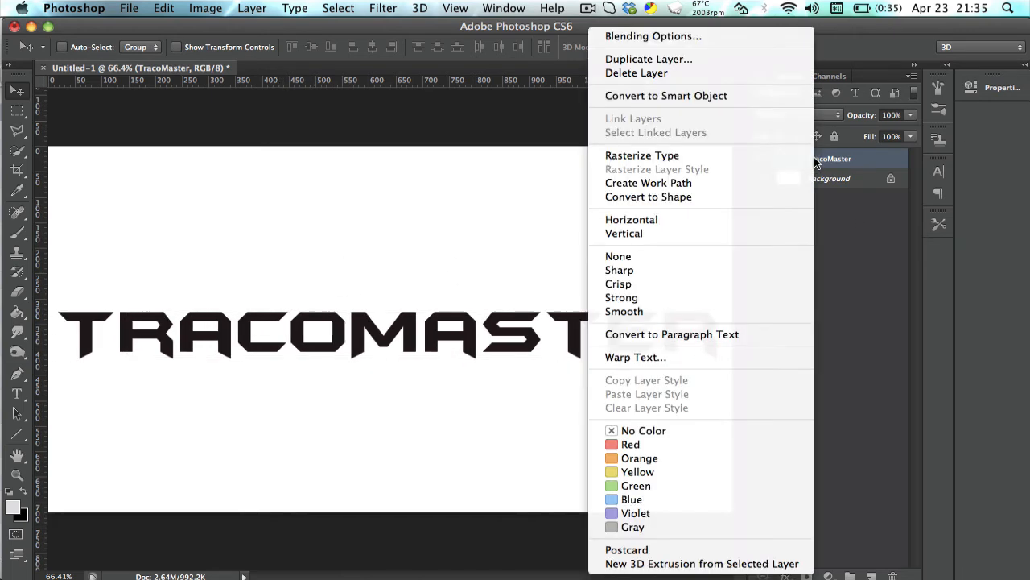
pyautogui.click(704, 36)
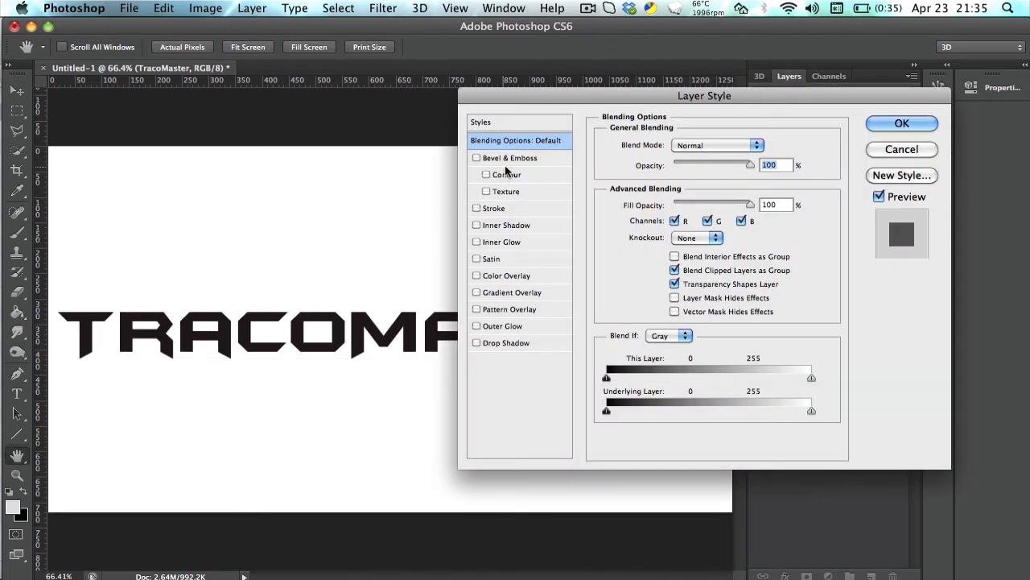
pyautogui.click(507, 158)
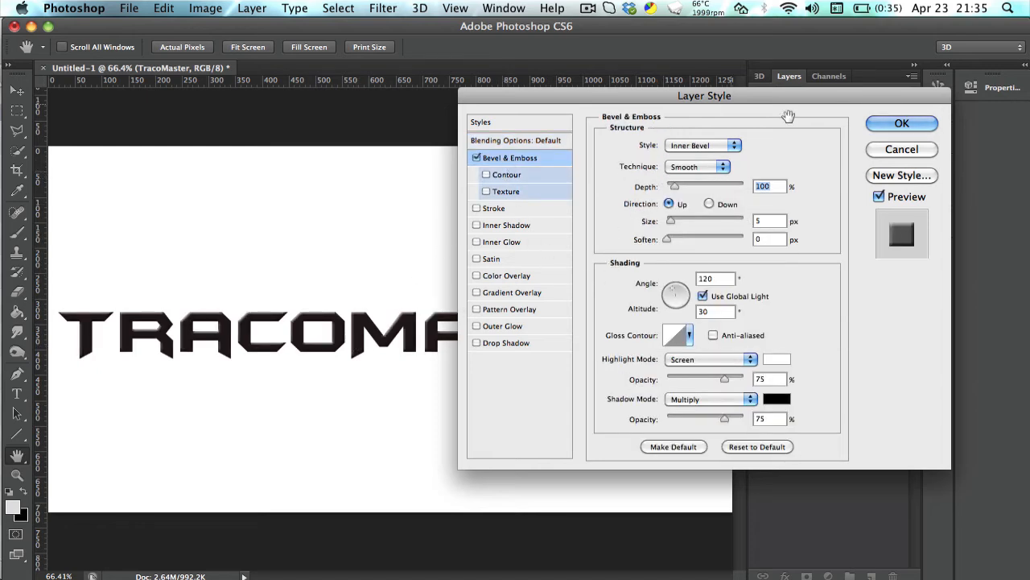
pyautogui.click(901, 149)
# Add a Bevel & Emboss effect to the text layer with depth 417%, size 10 px and soften 2 px.
pyautogui.scroll(5, 326, 377)
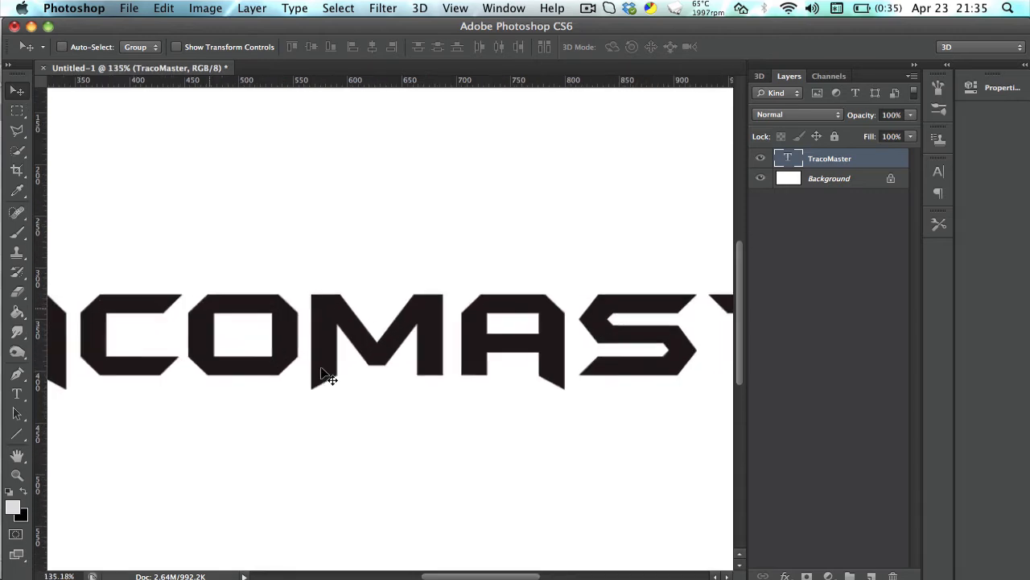
pyautogui.hscroll(-10, 322, 377)
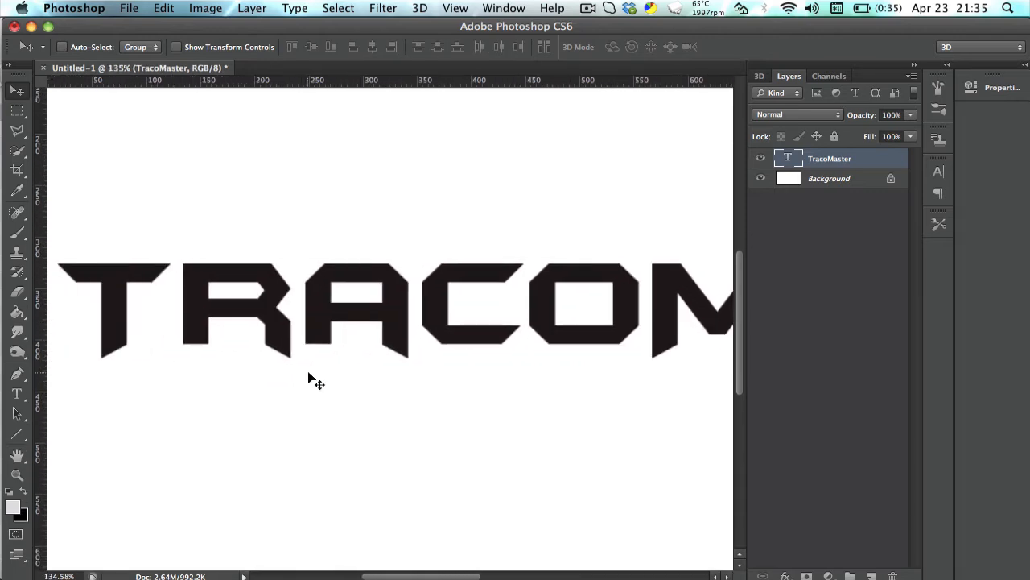
pyautogui.rightClick(813, 156)
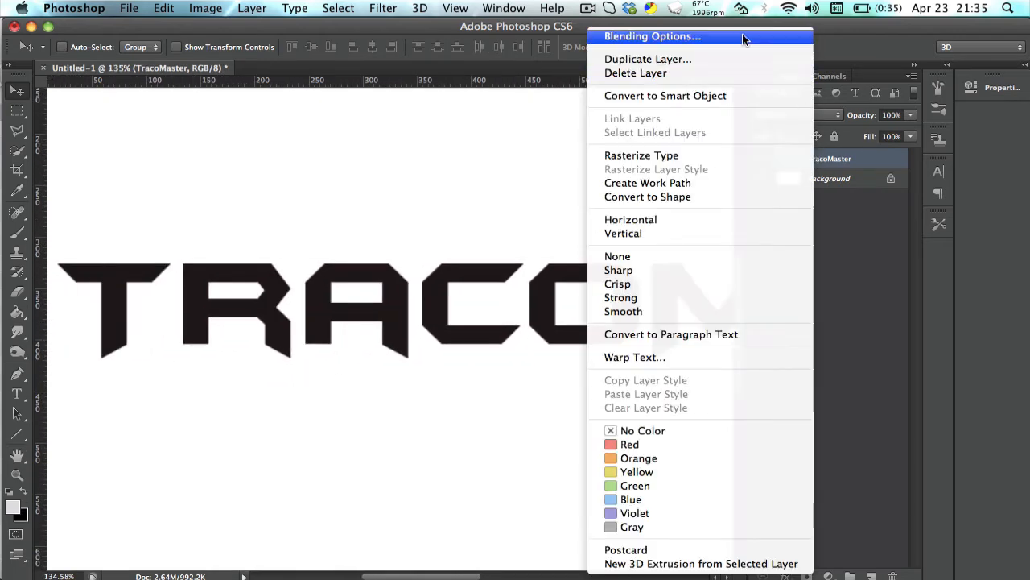
pyautogui.click(742, 35)
pyautogui.click(531, 158)
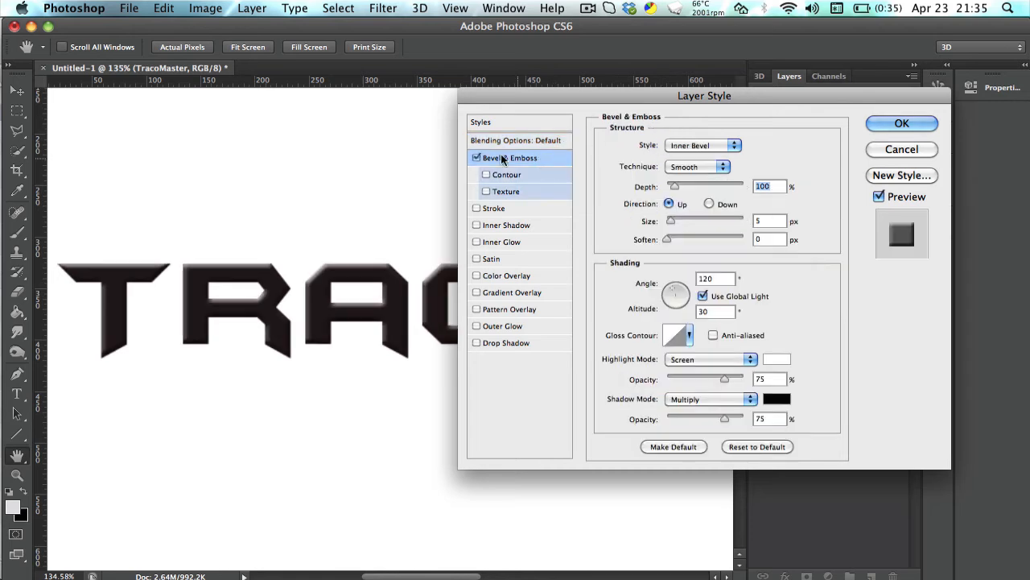
pyautogui.moveTo(681, 188); pyautogui.dragTo(698, 183)
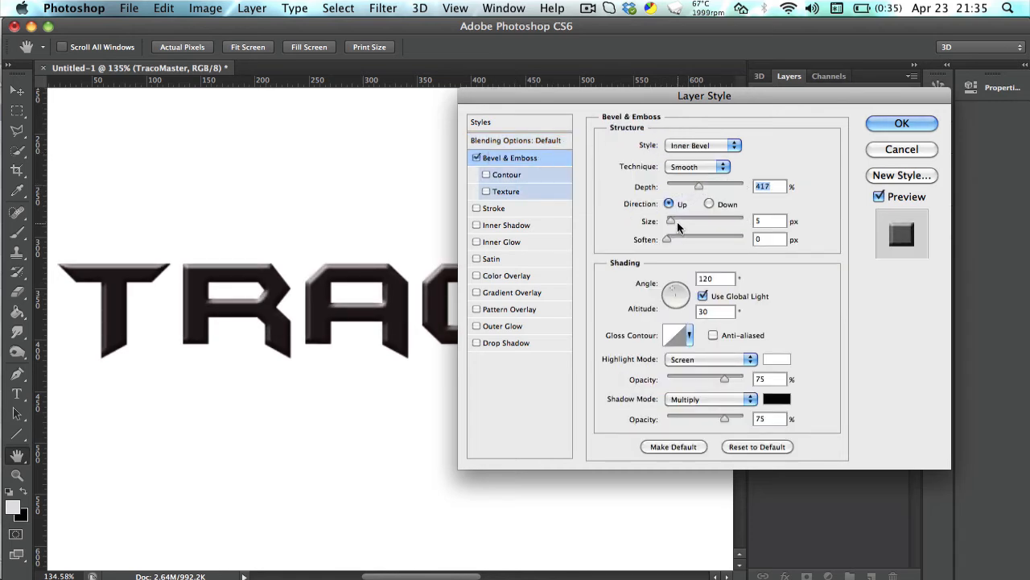
pyautogui.moveTo(670, 221)
pyautogui.mouseDown()
pyautogui.moveTo(680, 223)
pyautogui.moveTo(673, 241)
pyautogui.mouseUp()
# Try a black 3 px outside Stroke on the text, turn it off and return to the Bevel & Emboss settings.
pyautogui.click(510, 211)
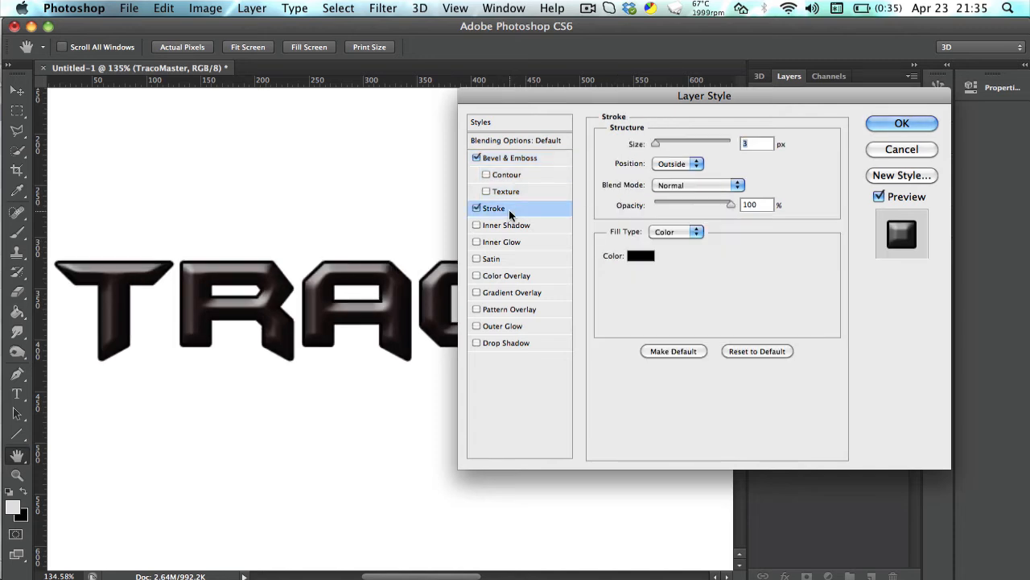
pyautogui.click(476, 208)
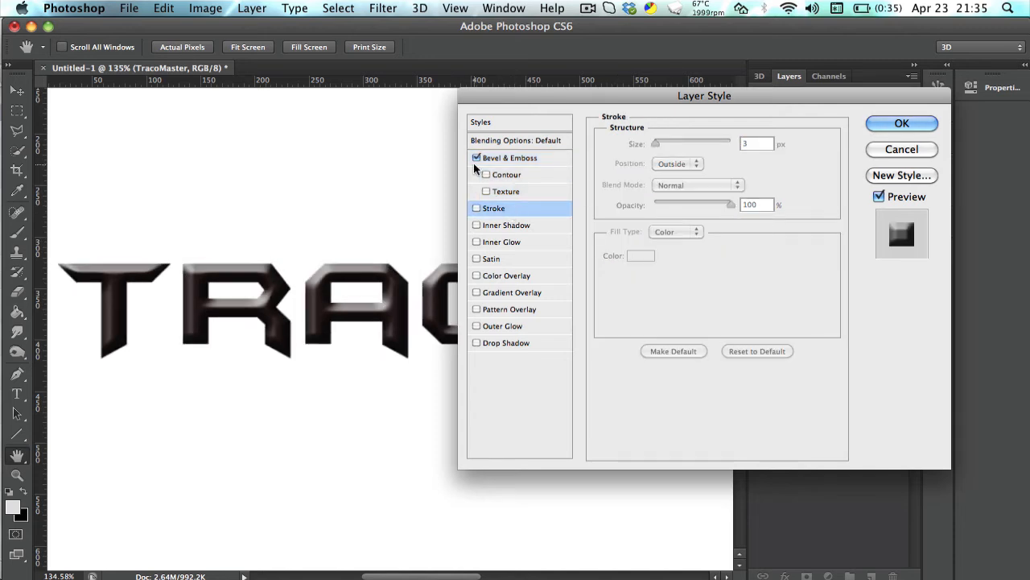
pyautogui.click(475, 158)
pyautogui.click(496, 160)
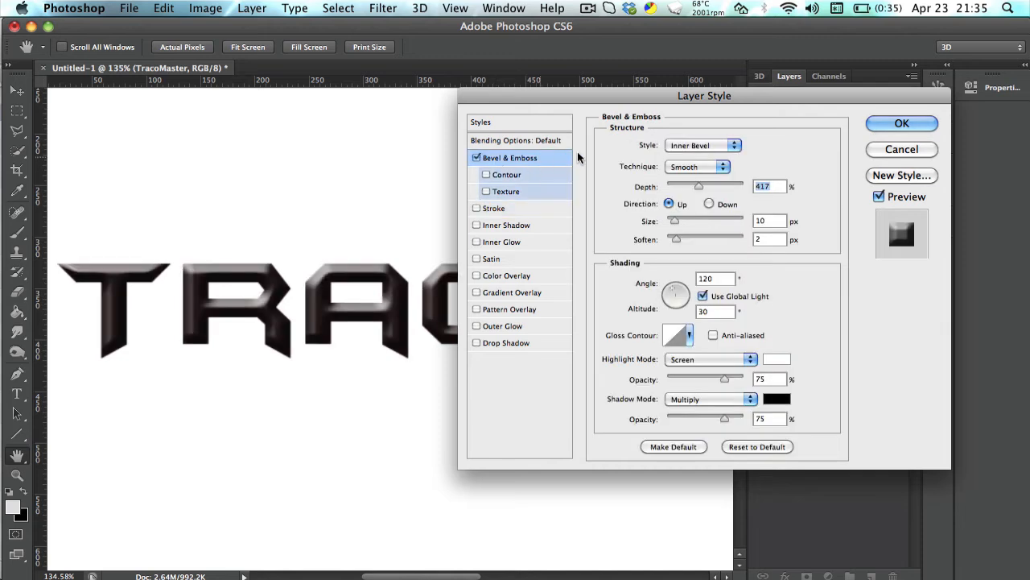
# Try the Chisel Hard and Chisel Soft bevel techniques and set the technique back to Smooth.
pyautogui.click(699, 166)
pyautogui.click(702, 178)
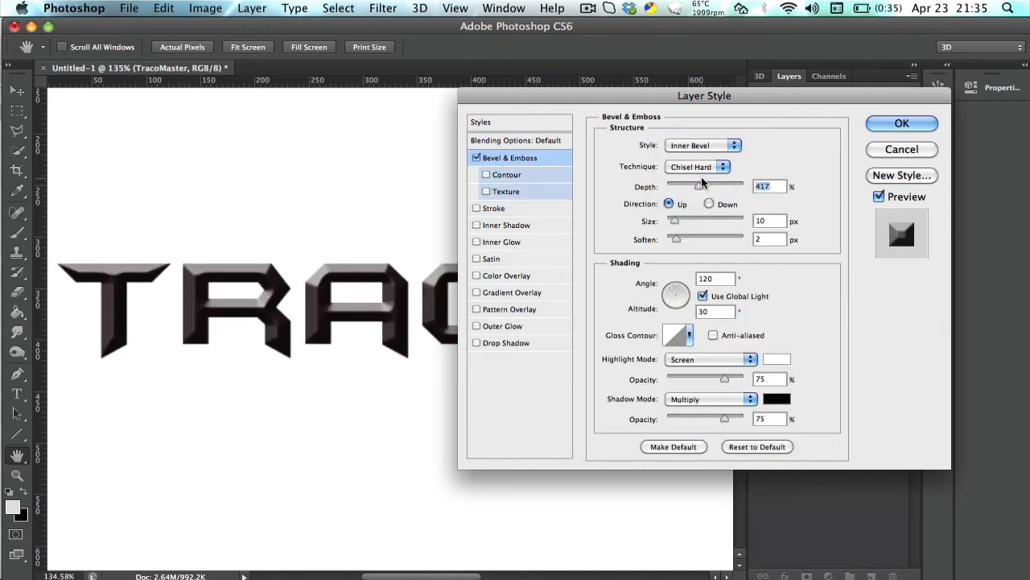
pyautogui.click(711, 167)
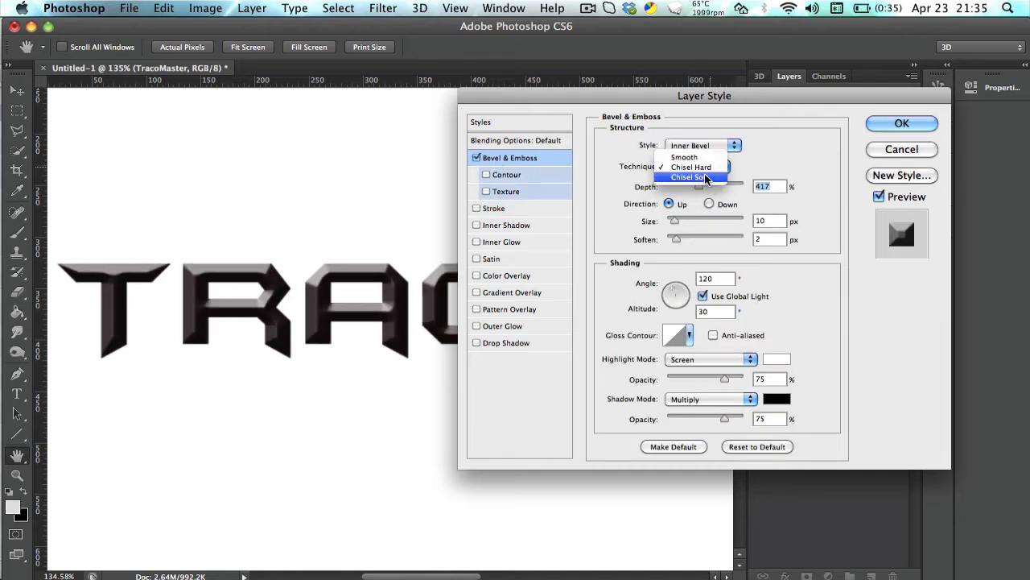
pyautogui.click(707, 178)
pyautogui.click(708, 164)
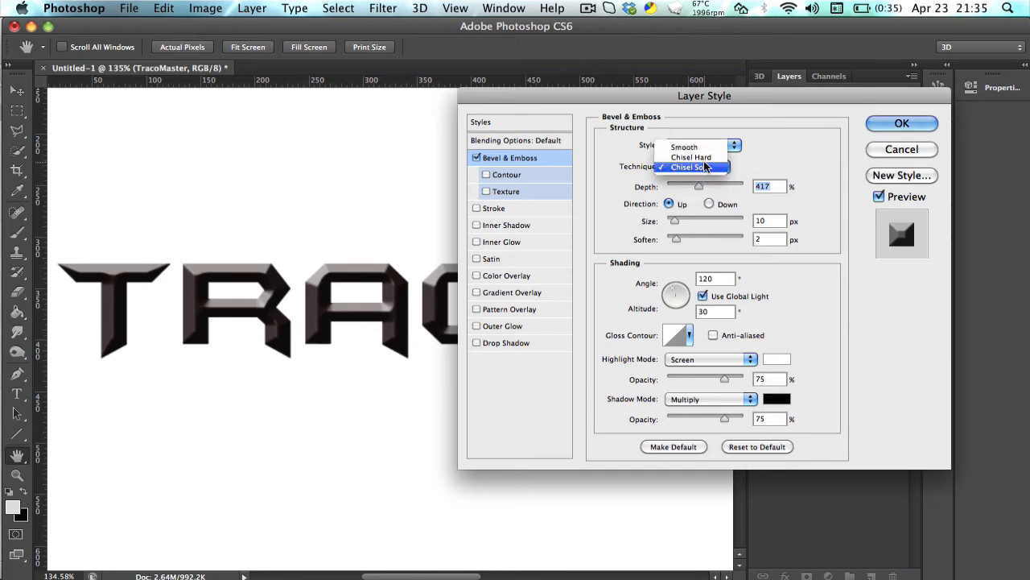
pyautogui.click(698, 149)
# Try the Emboss, Inner Bevel and Outer Bevel styles for the text's bevel effect.
pyautogui.click(711, 143)
pyautogui.click(699, 156)
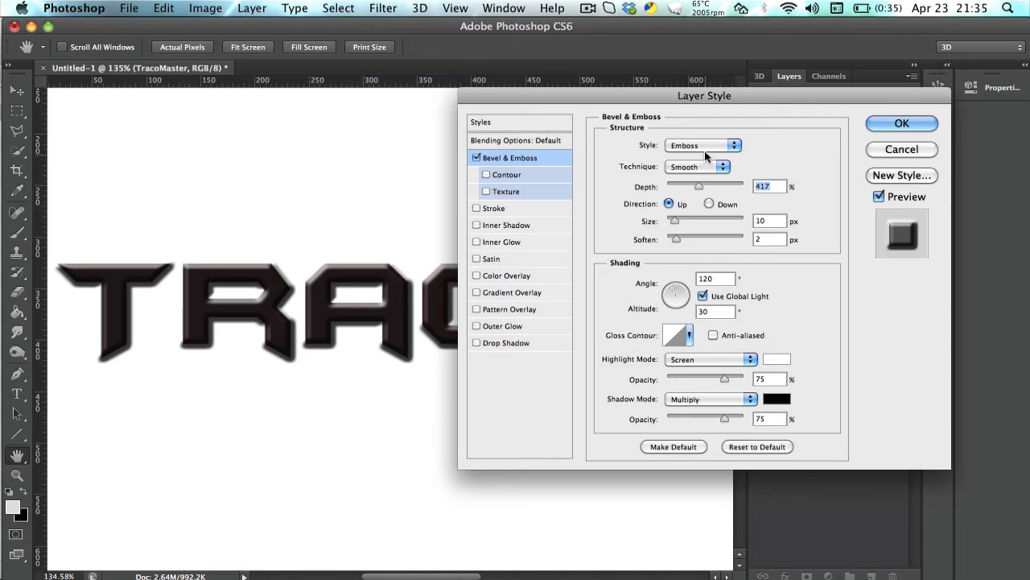
pyautogui.click(701, 145)
pyautogui.click(699, 135)
pyautogui.click(700, 146)
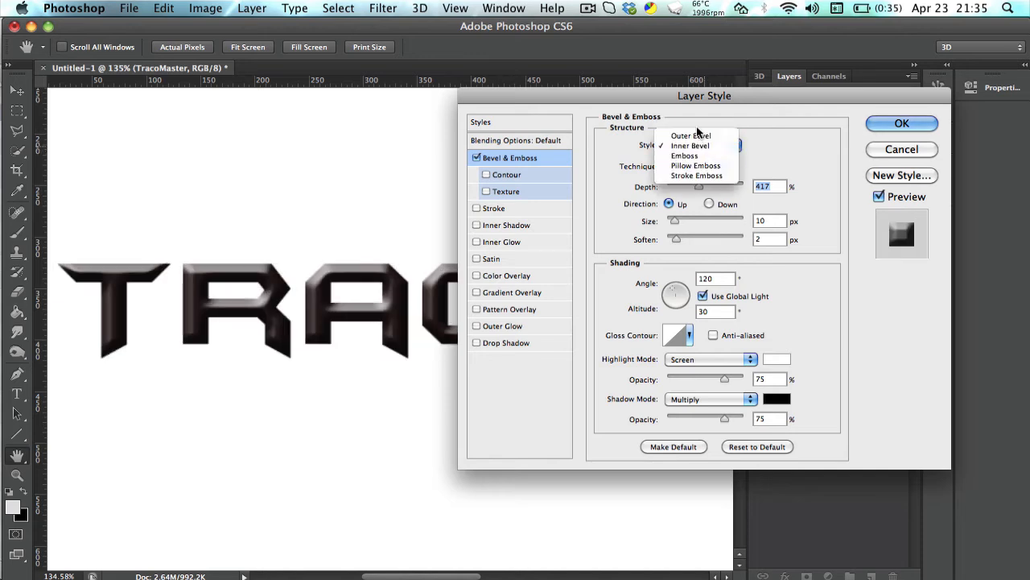
pyautogui.click(701, 147)
pyautogui.click(701, 148)
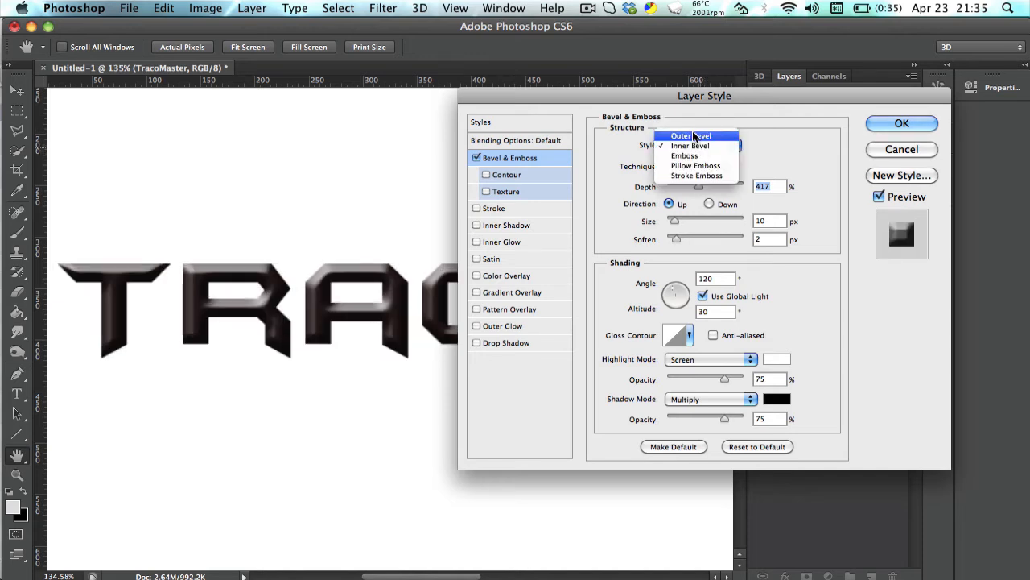
pyautogui.click(692, 135)
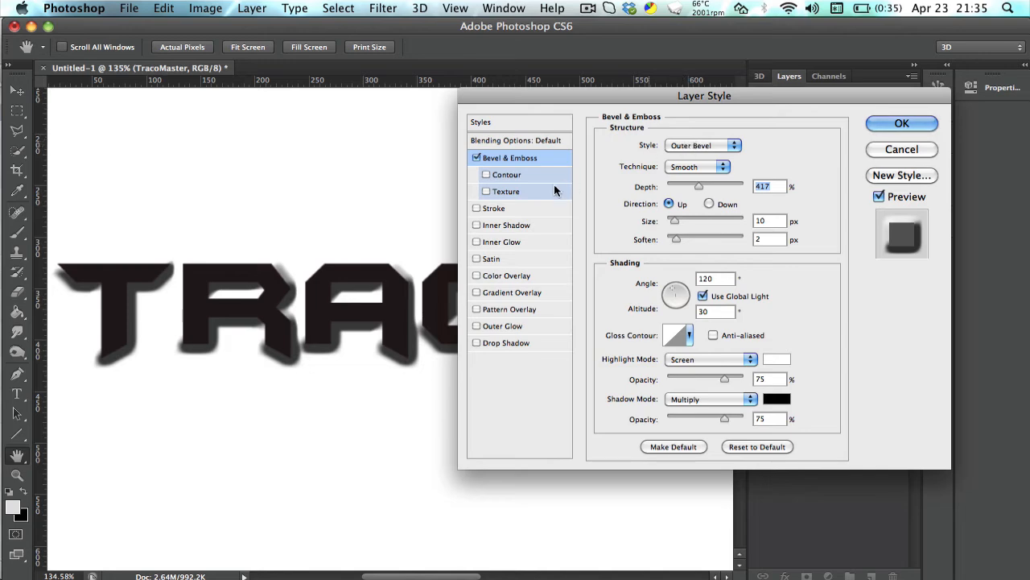
# Turn off the Bevel & Emboss effect and briefly preview the Stroke effect, leaving it turned off.
pyautogui.click(475, 159)
pyautogui.click(519, 208)
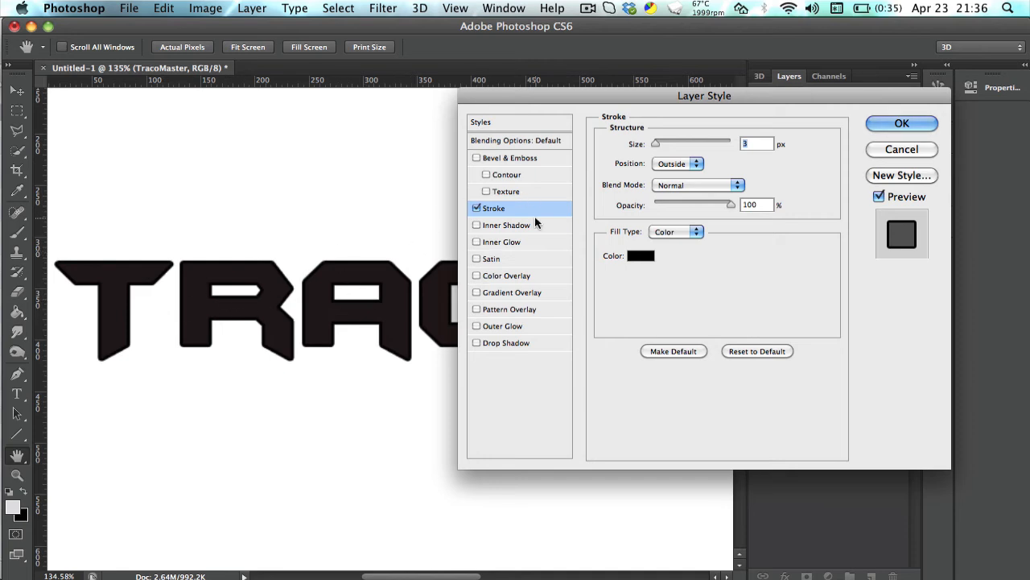
pyautogui.click(475, 208)
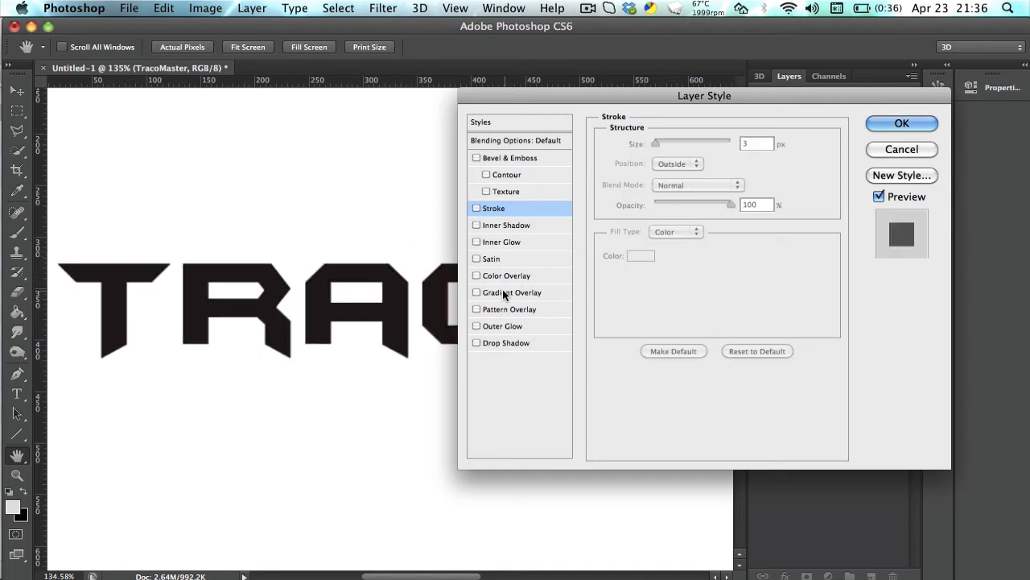
# Add a Color Overlay effect to the text in pure red #ff0000.
pyautogui.click(506, 276)
pyautogui.click(756, 148)
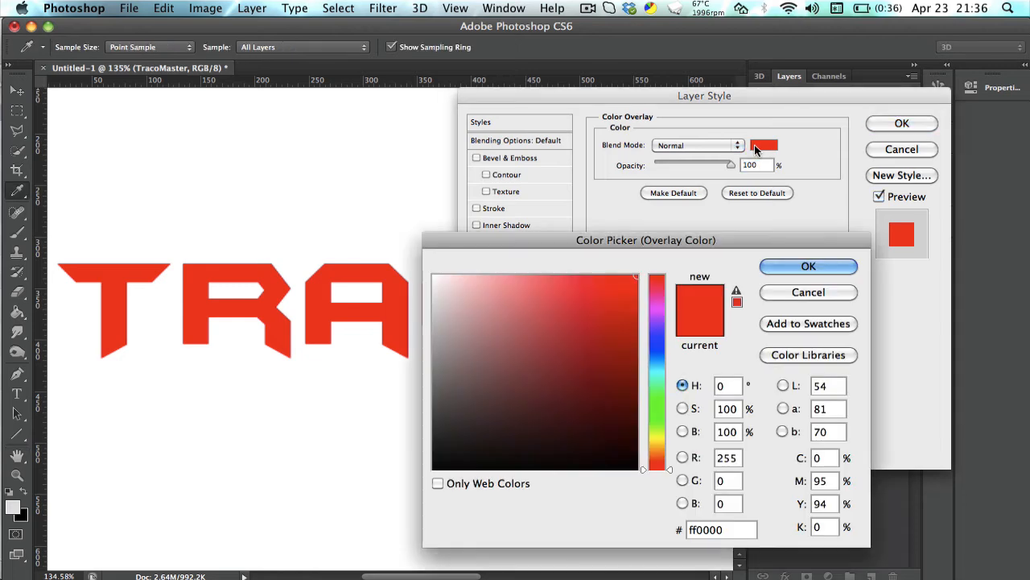
pyautogui.click(800, 266)
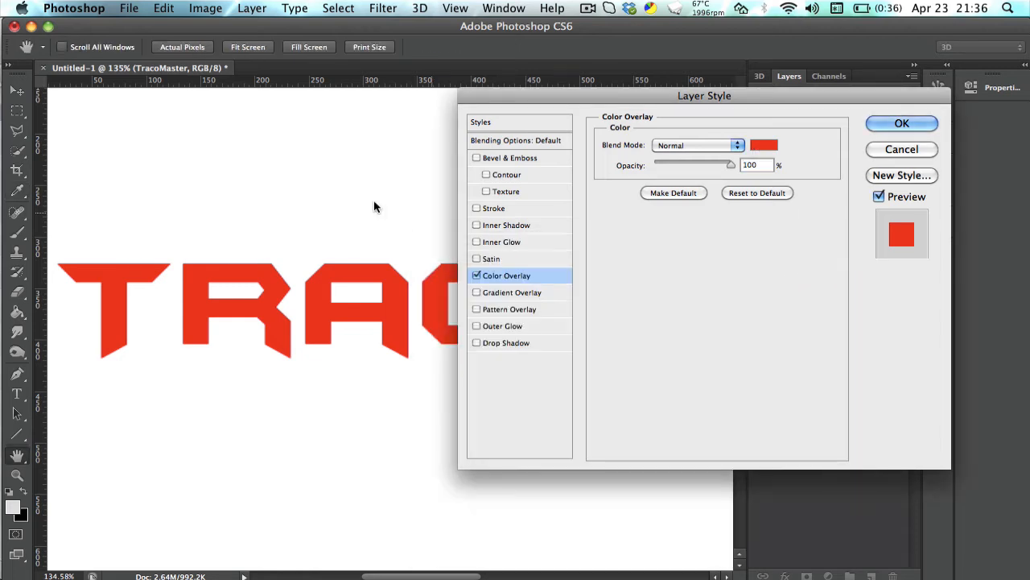
# Try a black 6 px outside Stroke around the red text and turn it off again.
pyautogui.click(509, 208)
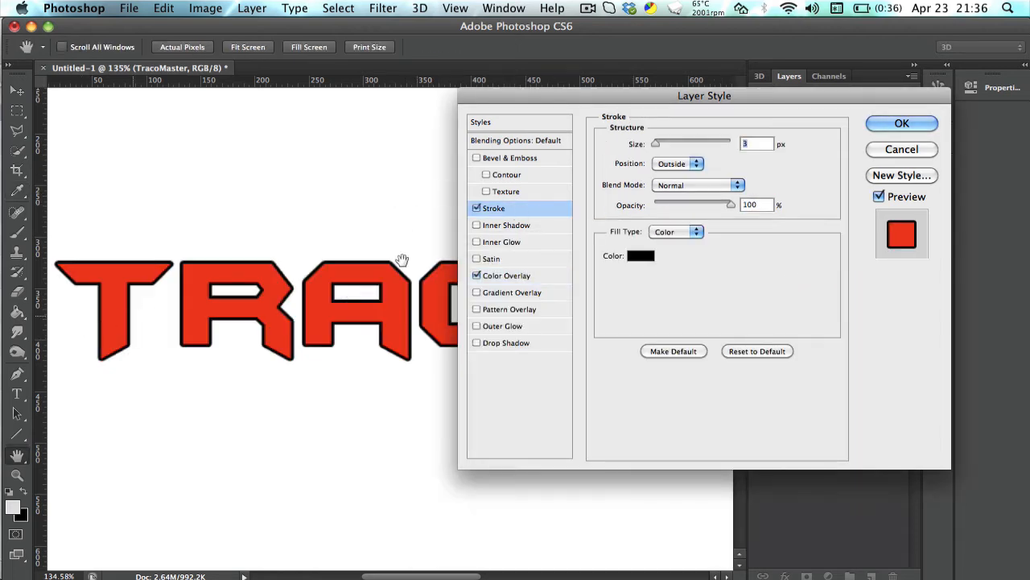
pyautogui.moveTo(662, 145); pyautogui.dragTo(658, 149)
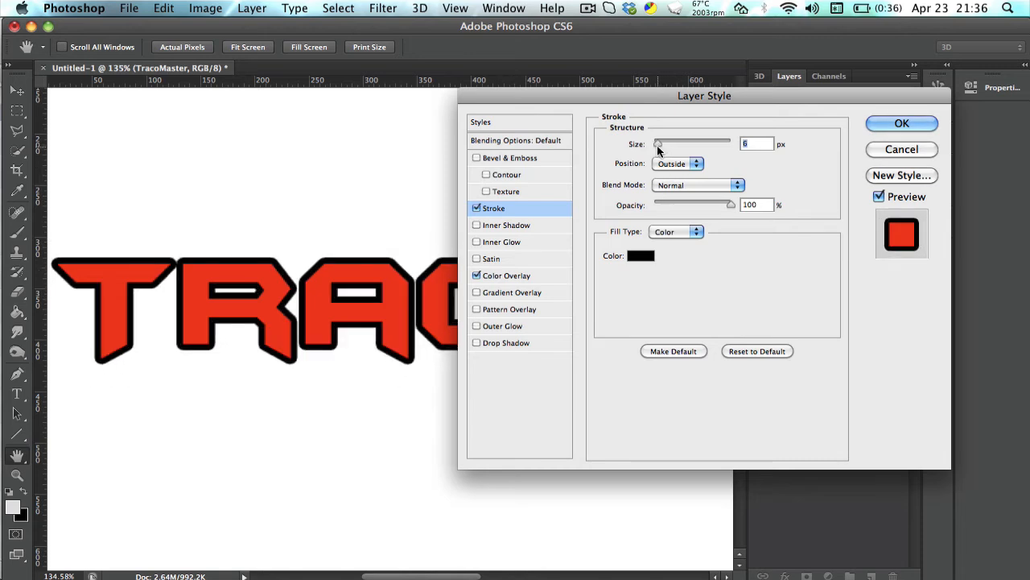
pyautogui.click(476, 208)
# Add an Inner Shadow effect to the text and apply the layer style.
pyautogui.click(493, 225)
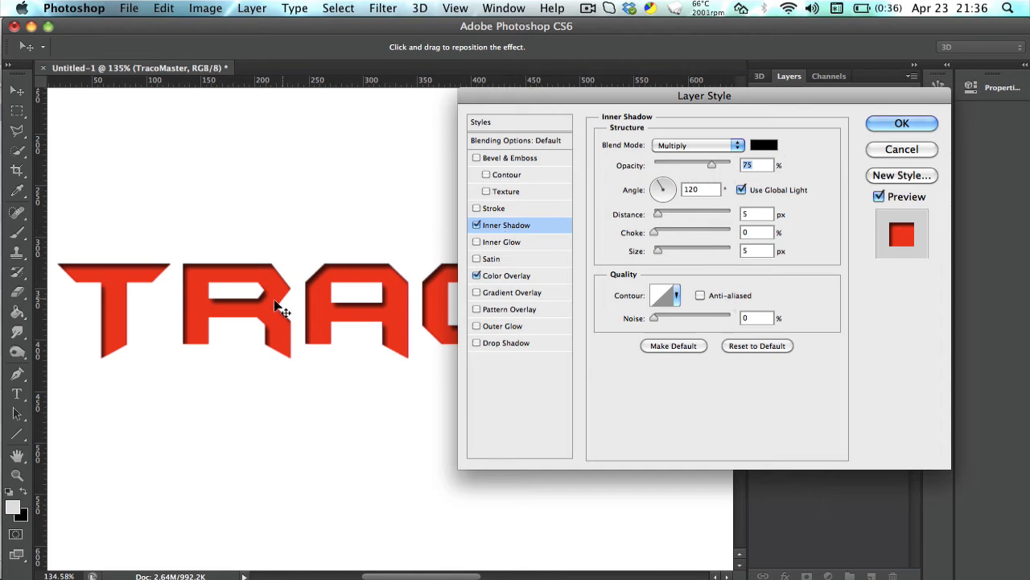
pyautogui.press('Return')
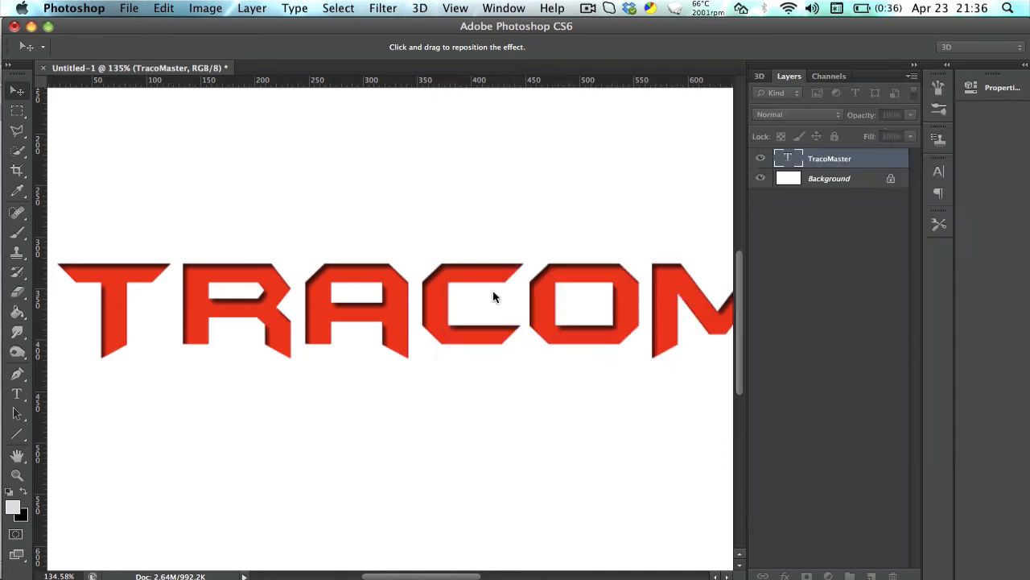
# Turn off the Inner Shadow effect in the TracoMaster text layer's style.
pyautogui.scroll(-4, 305, 352)
pyautogui.hscroll(5, 304, 353)
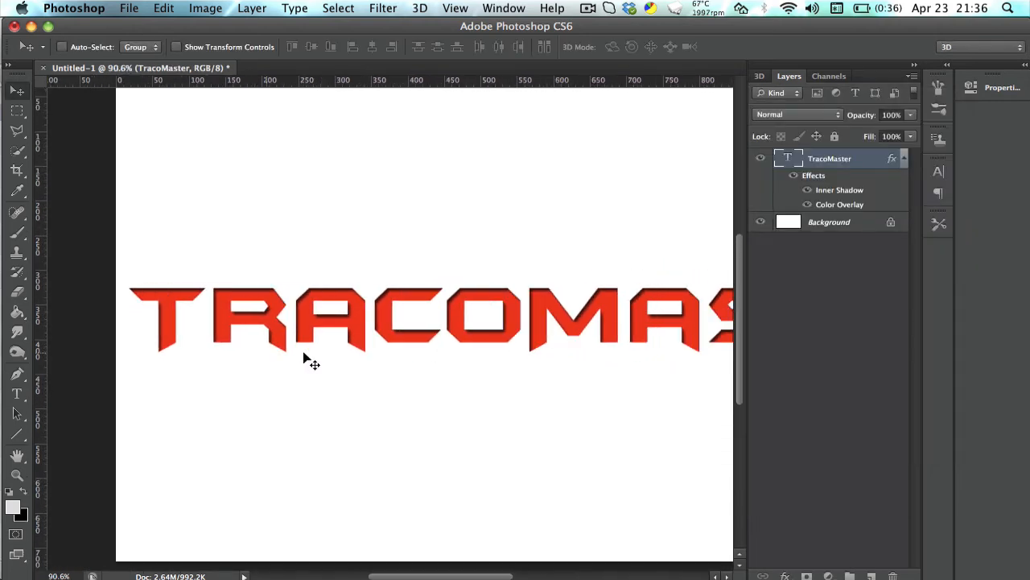
pyautogui.scroll(-3, 304, 358)
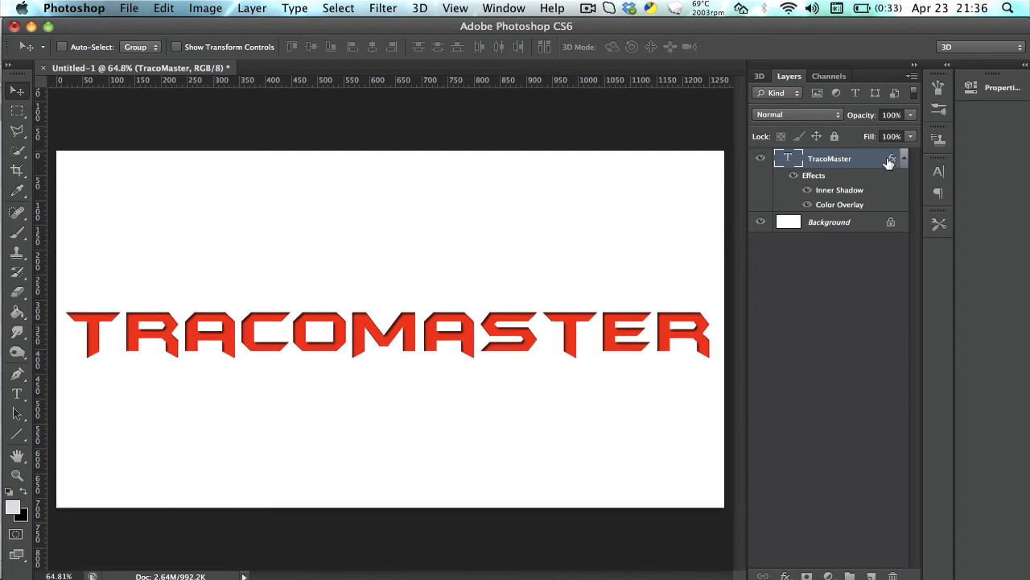
pyautogui.doubleClick(892, 160)
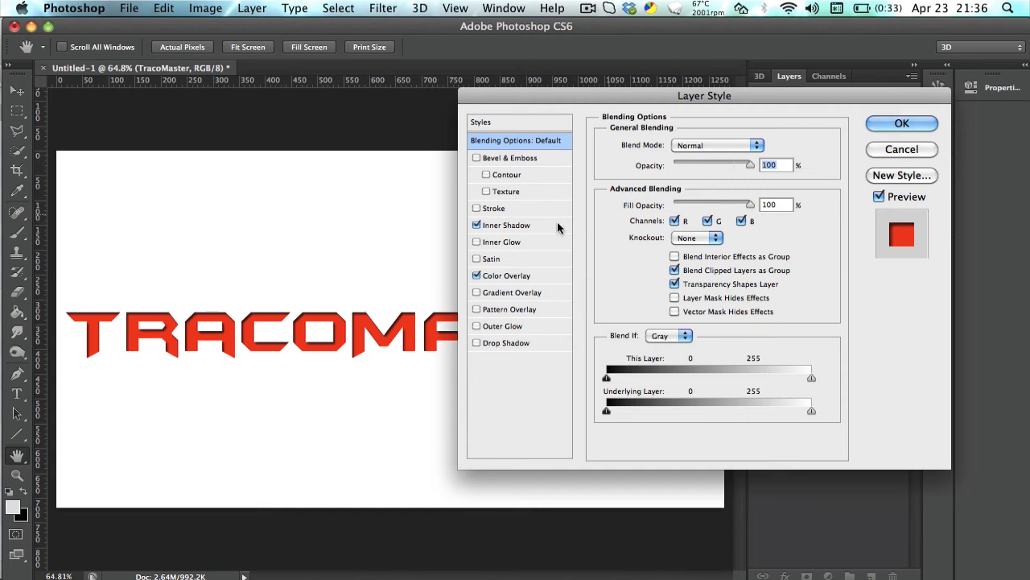
pyautogui.click(476, 226)
# Add an Inner Glow effect to the text with a blue glow colour.
pyautogui.click(504, 244)
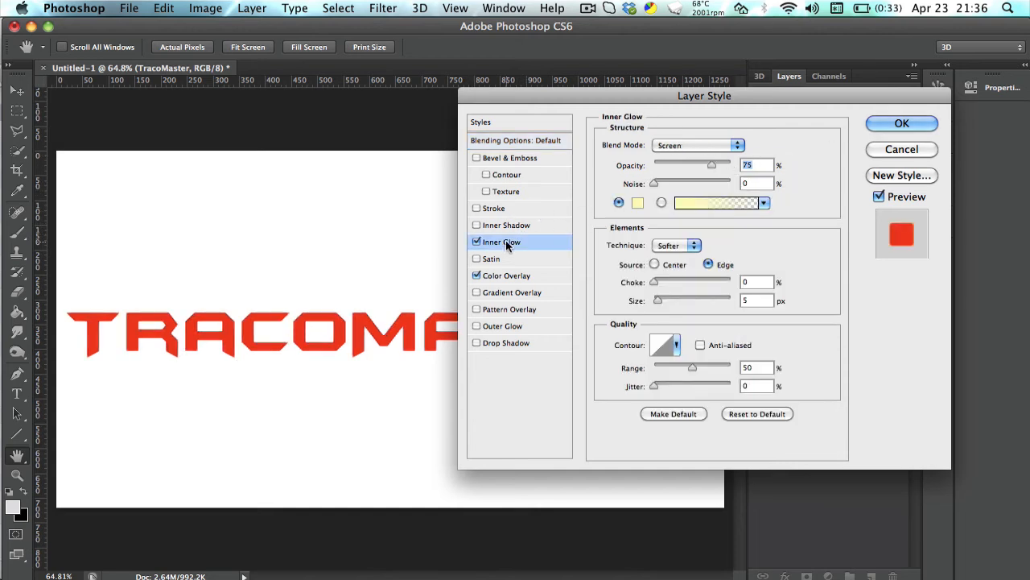
pyautogui.click(637, 203)
pyautogui.moveTo(578, 287); pyautogui.dragTo(567, 328)
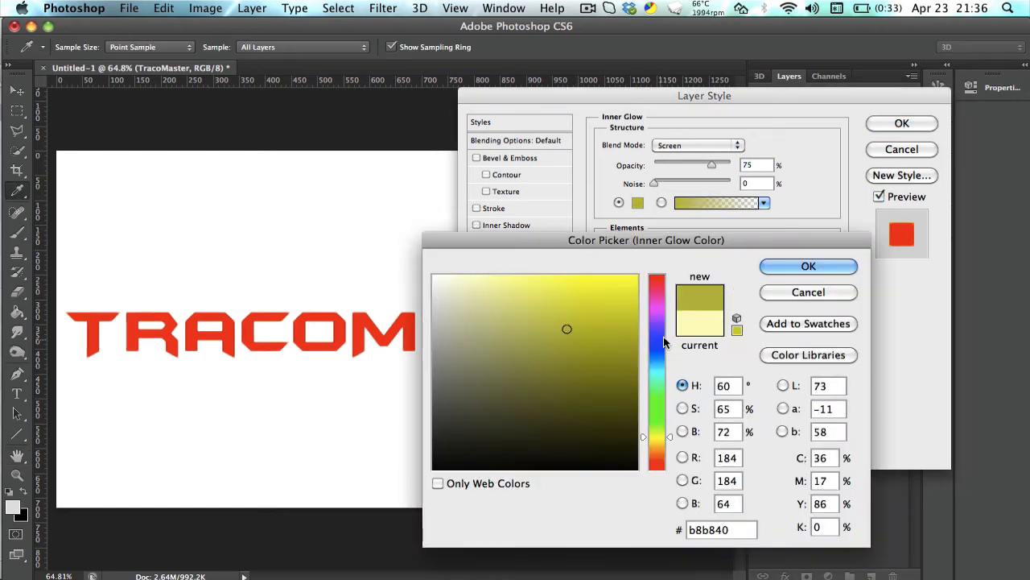
pyautogui.click(659, 339)
pyautogui.moveTo(499, 322); pyautogui.dragTo(580, 293)
pyautogui.click(789, 266)
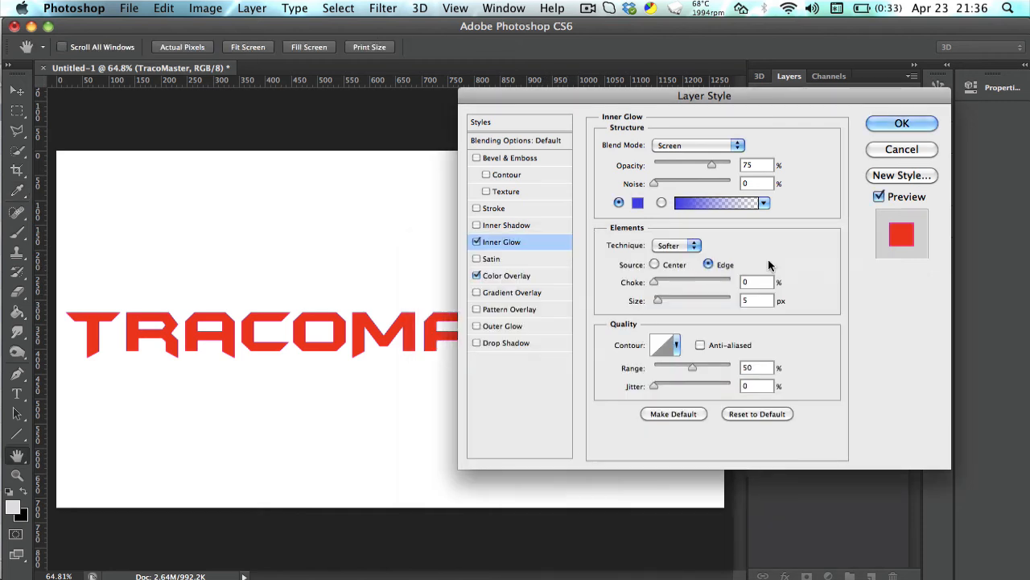
# Try the Inner Glow with 7% noise, 25% choke and 10 px size, and turn the effect off.
pyautogui.moveTo(653, 184); pyautogui.dragTo(659, 183)
pyautogui.moveTo(668, 282)
pyautogui.mouseDown()
pyautogui.moveTo(675, 302)
pyautogui.moveTo(647, 300)
pyautogui.moveTo(661, 301)
pyautogui.mouseUp()
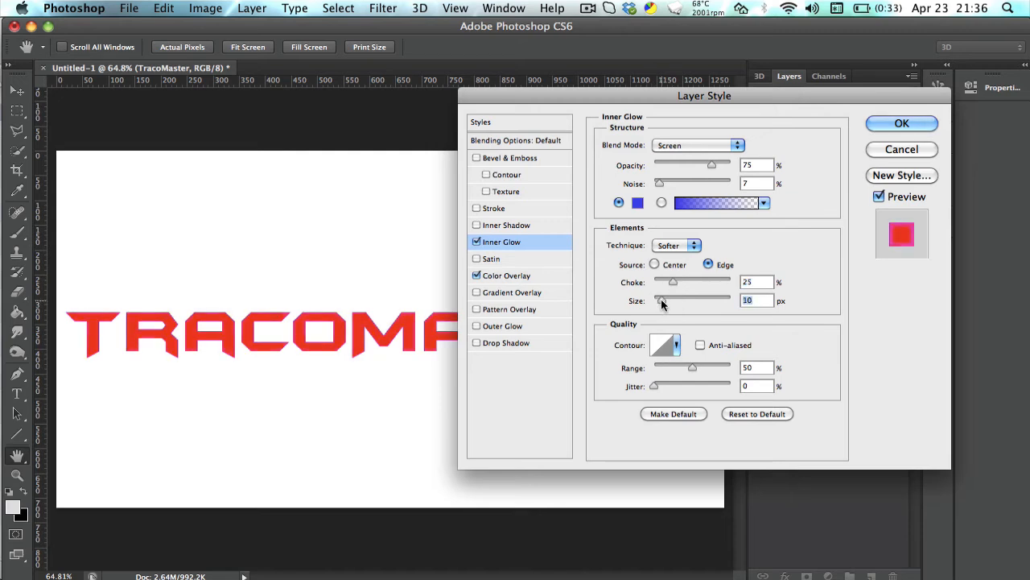
pyautogui.click(476, 242)
# Add a Satin effect to the text, apply the layer style and inspect the letters up close.
pyautogui.click(493, 259)
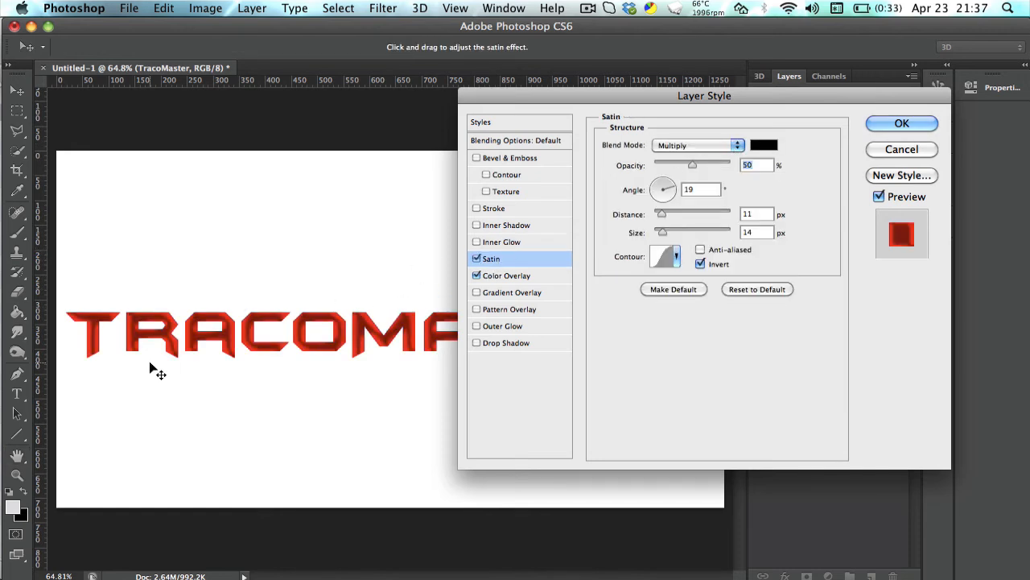
pyautogui.click(926, 127)
pyautogui.scroll(5, 345, 349)
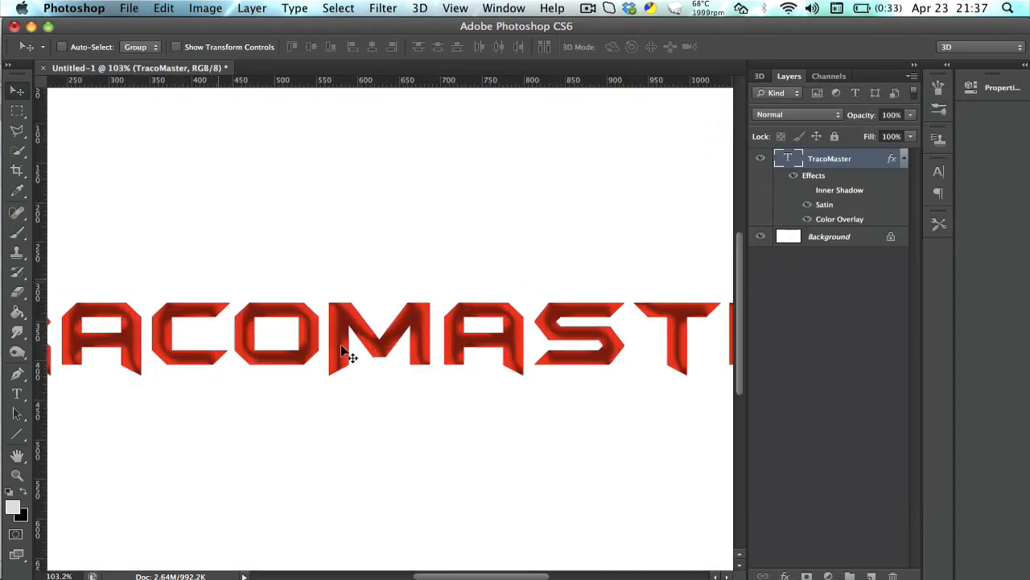
pyautogui.hscroll(-10, 344, 349)
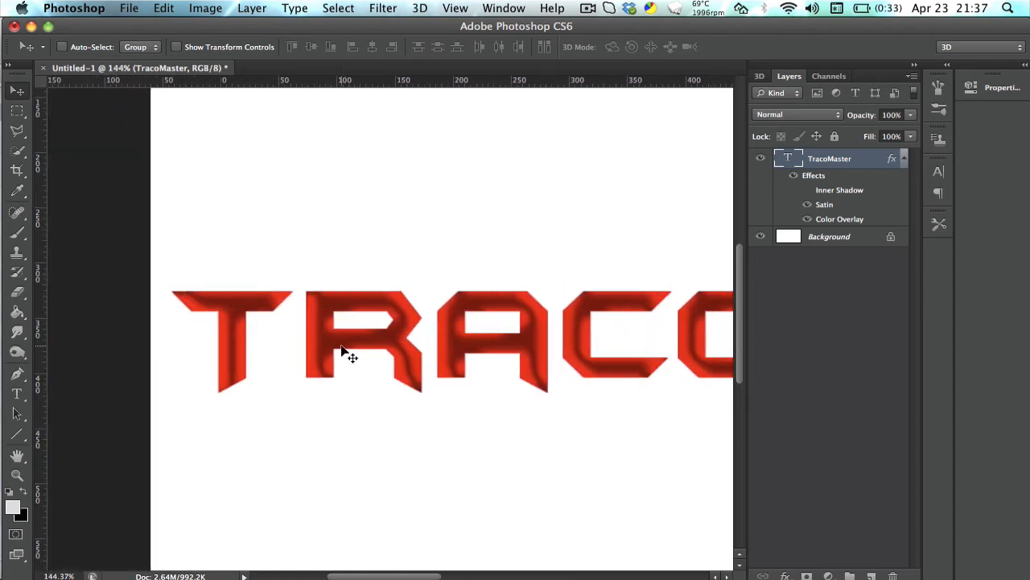
# Reopen the text layer's style settings and move the dialog clear of the lettering.
pyautogui.doubleClick(891, 161)
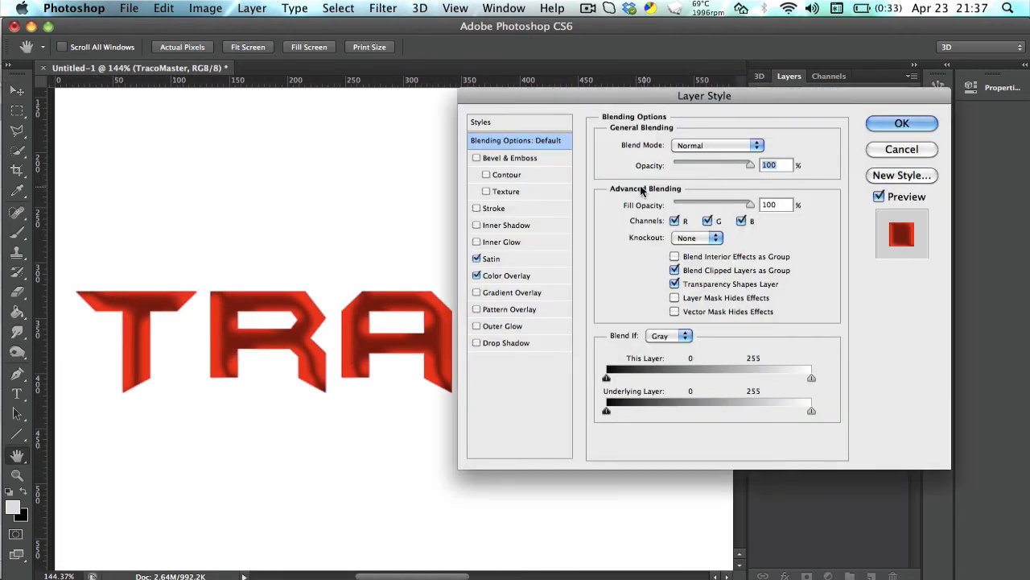
pyautogui.moveTo(681, 113); pyautogui.dragTo(752, 130)
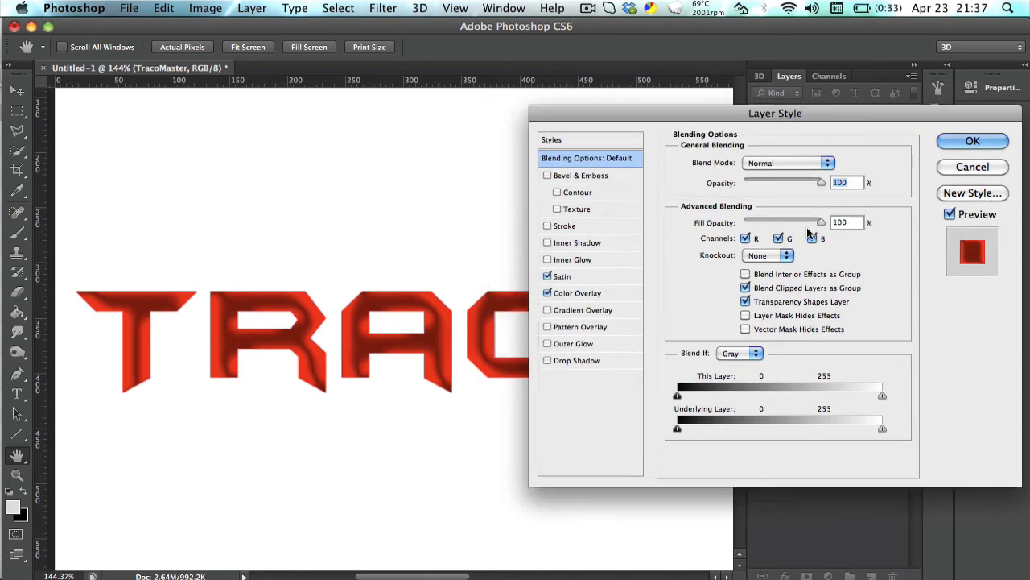
# Try the opacity and fill opacity settings and the Color Dodge blend mode on the text, and restore Normal blending.
pyautogui.moveTo(820, 223)
pyautogui.mouseDown()
pyautogui.moveTo(785, 230)
pyautogui.moveTo(833, 225)
pyautogui.mouseUp()
pyautogui.moveTo(803, 184)
pyautogui.mouseDown()
pyautogui.moveTo(792, 183)
pyautogui.moveTo(851, 190)
pyautogui.mouseUp()
pyautogui.click(823, 165)
pyautogui.click(778, 272)
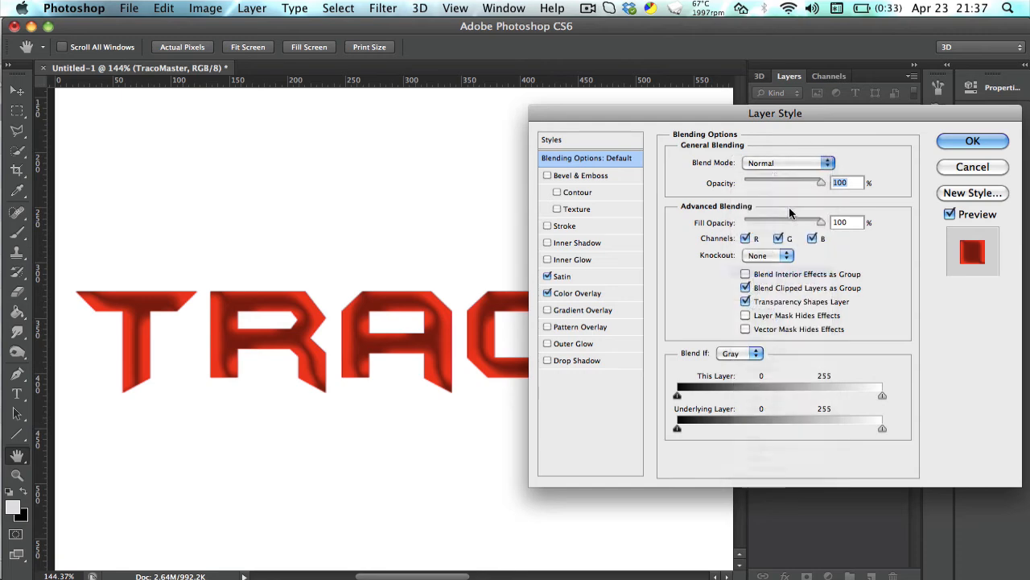
pyautogui.click(793, 162)
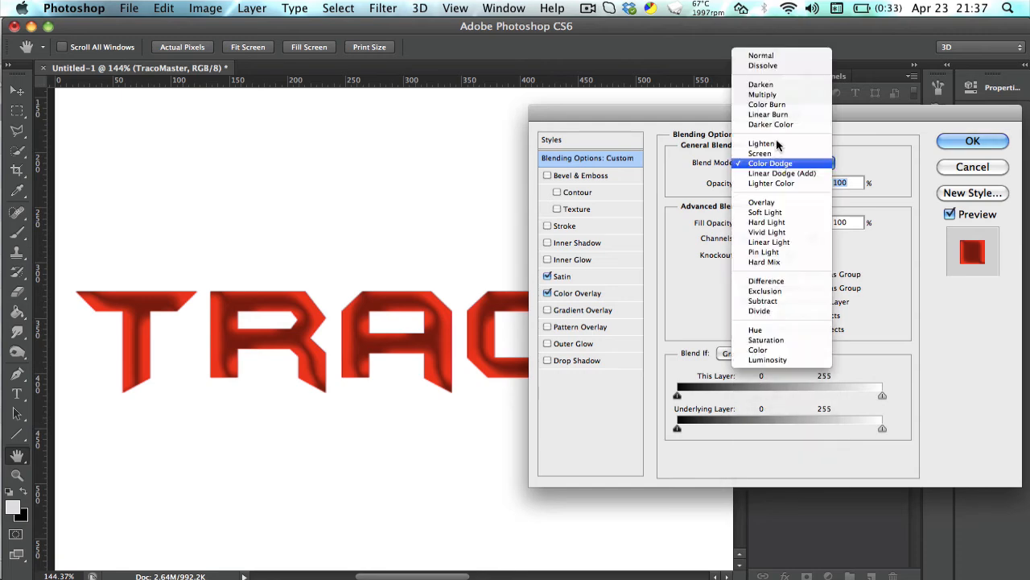
pyautogui.click(766, 55)
# Try Blend If on the Red channel with This Layer at 132 and Underlying Layer at 100, and reset both ranges.
pyautogui.click(755, 355)
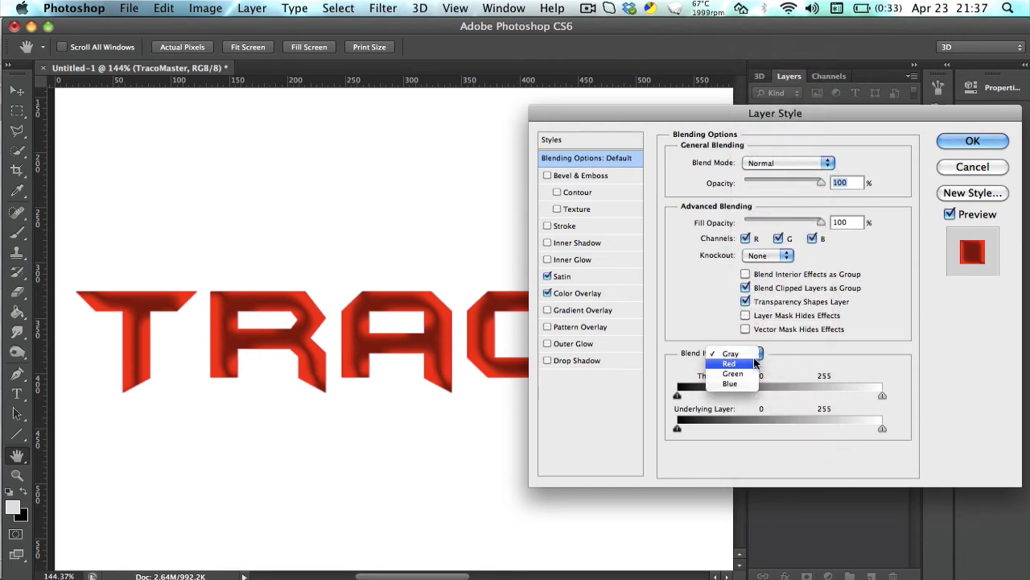
pyautogui.click(748, 364)
pyautogui.click(749, 353)
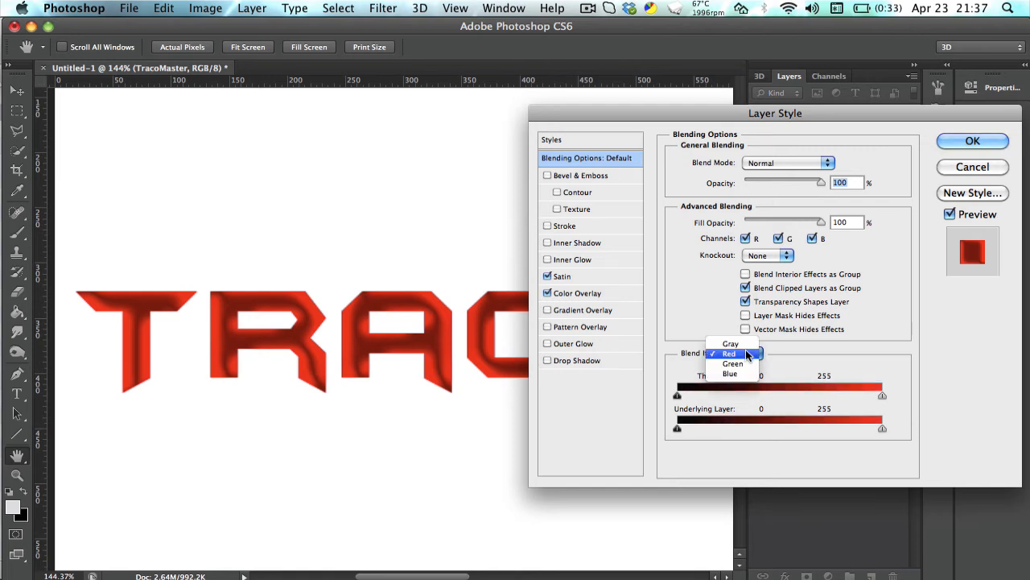
pyautogui.click(836, 403)
pyautogui.moveTo(834, 395); pyautogui.dragTo(784, 396)
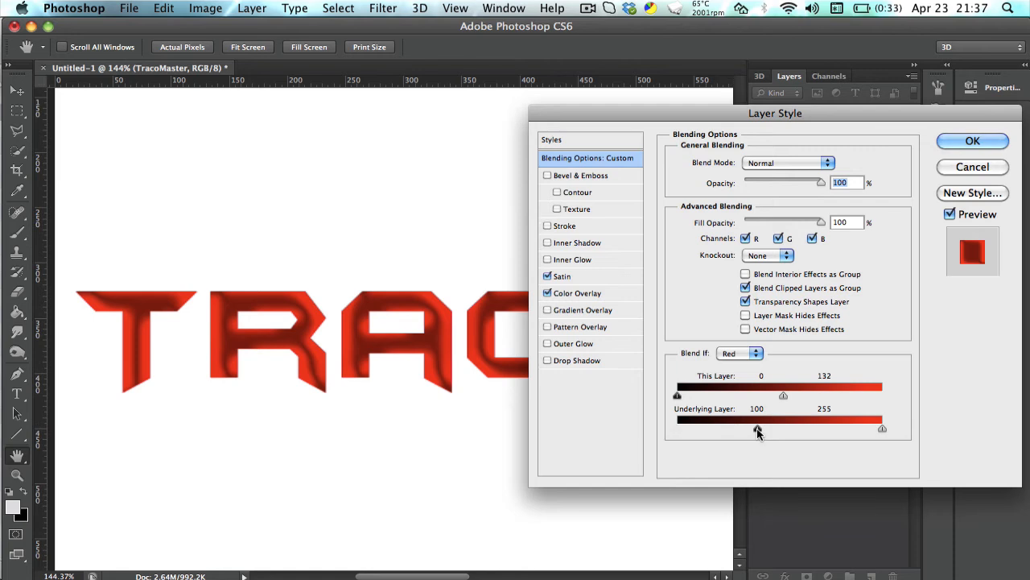
pyautogui.moveTo(785, 395); pyautogui.dragTo(984, 403)
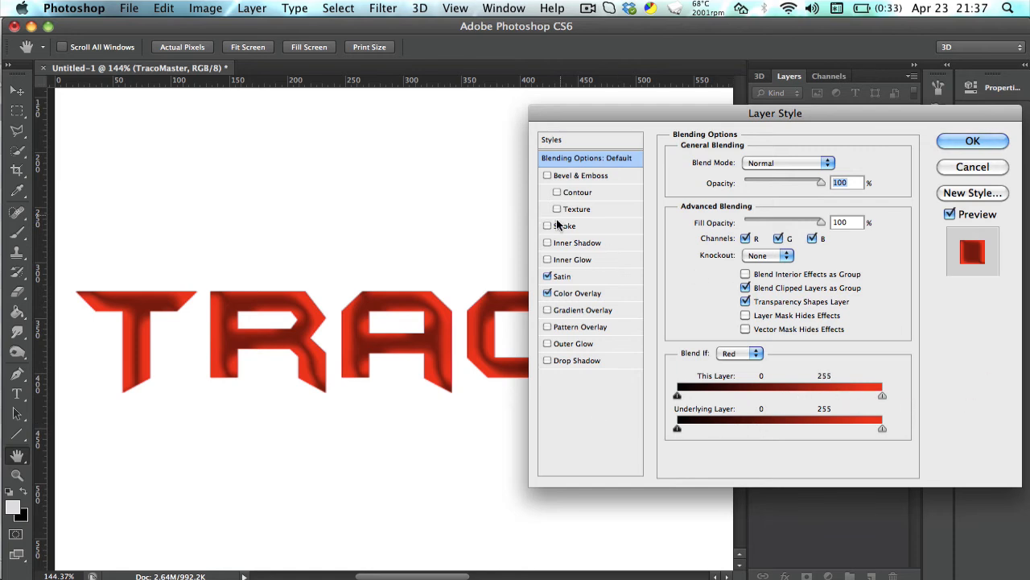
# Turn off the Satin effect and replace the text's Color Overlay with a Gradient Overlay.
pyautogui.click(563, 277)
pyautogui.click(546, 277)
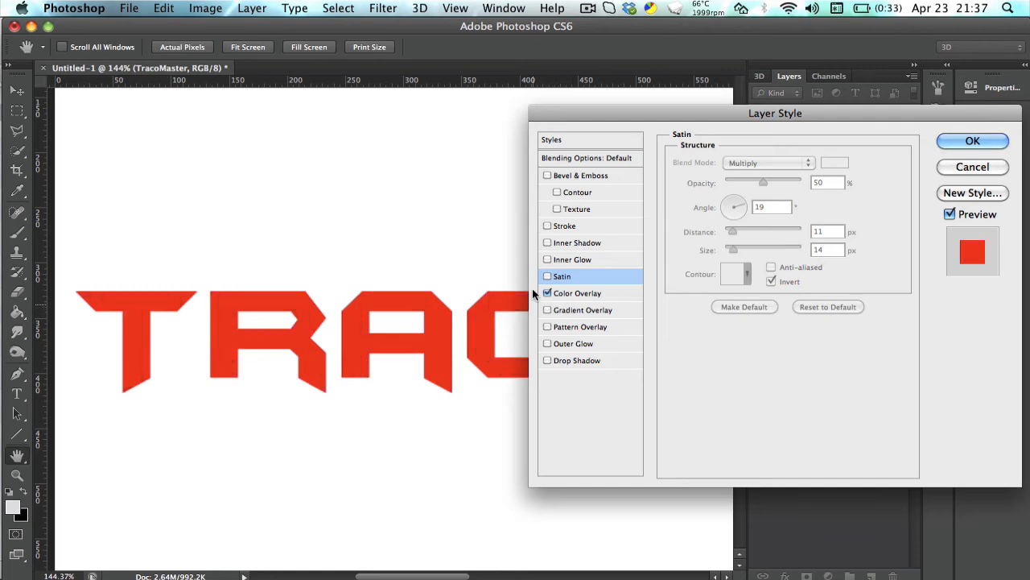
pyautogui.click(579, 311)
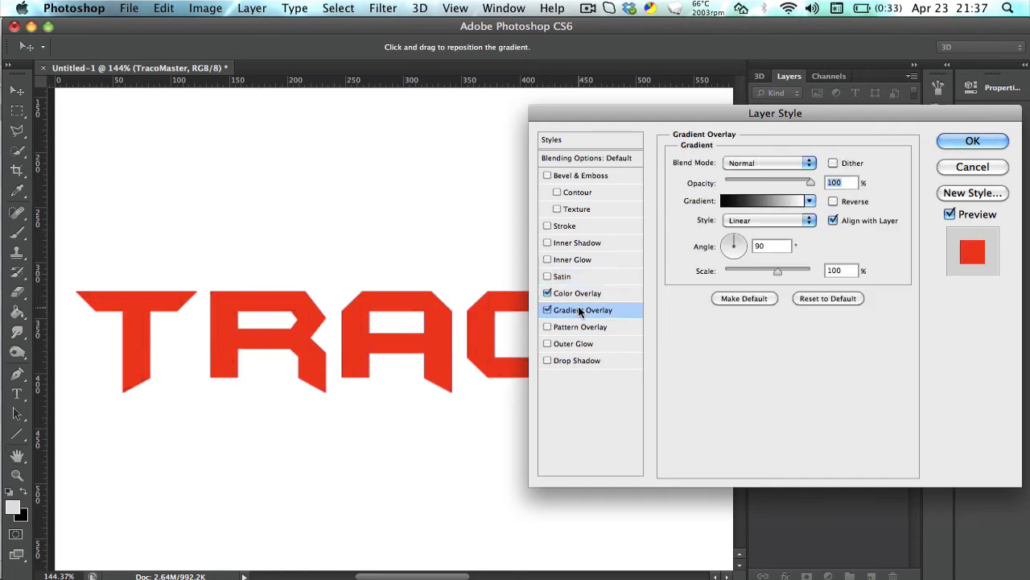
pyautogui.click(548, 293)
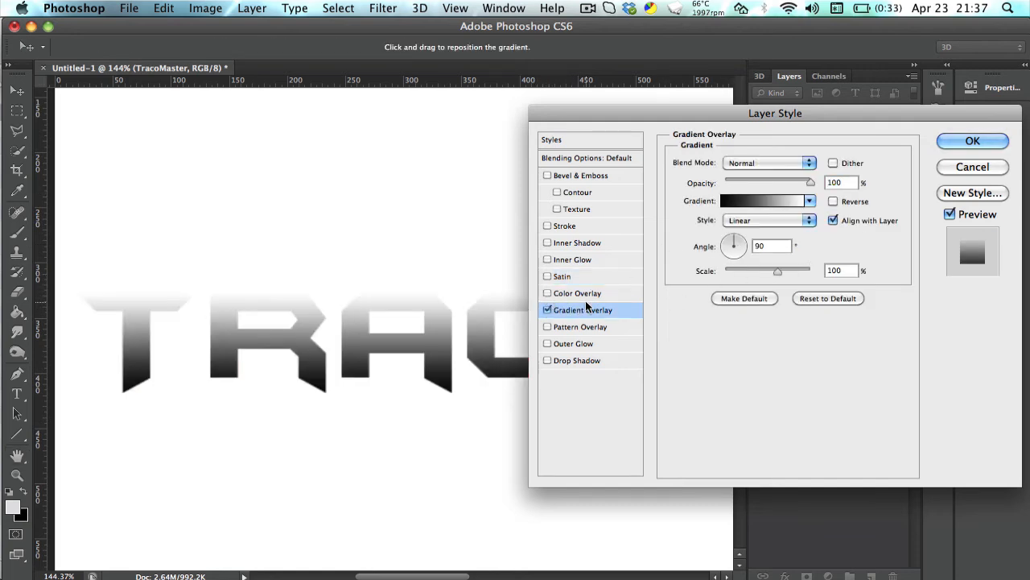
# Change the overlay gradient's black colour stop to light grey #aeadad and confirm the gradient.
pyautogui.click(782, 201)
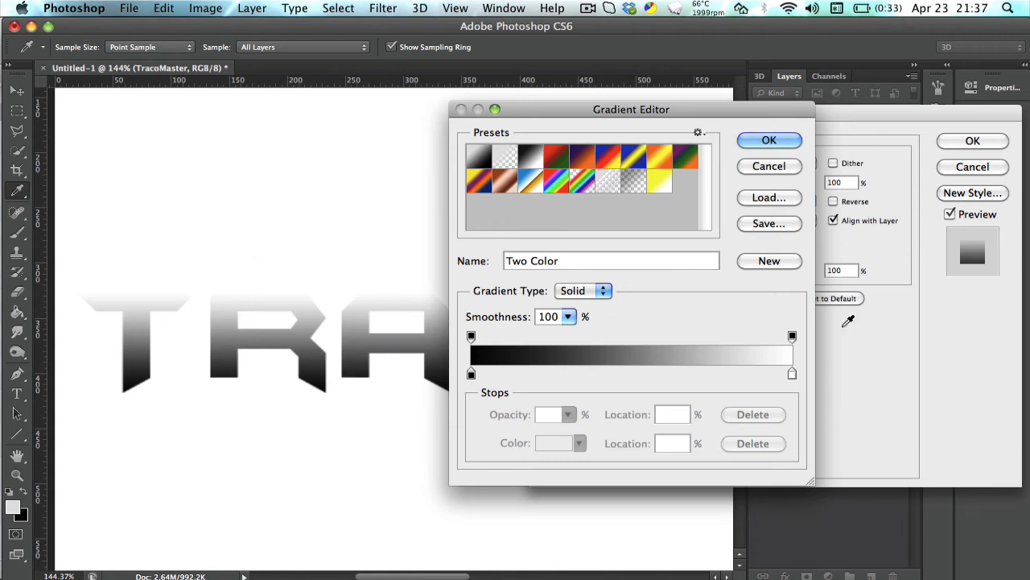
pyautogui.moveTo(790, 376); pyautogui.dragTo(787, 373)
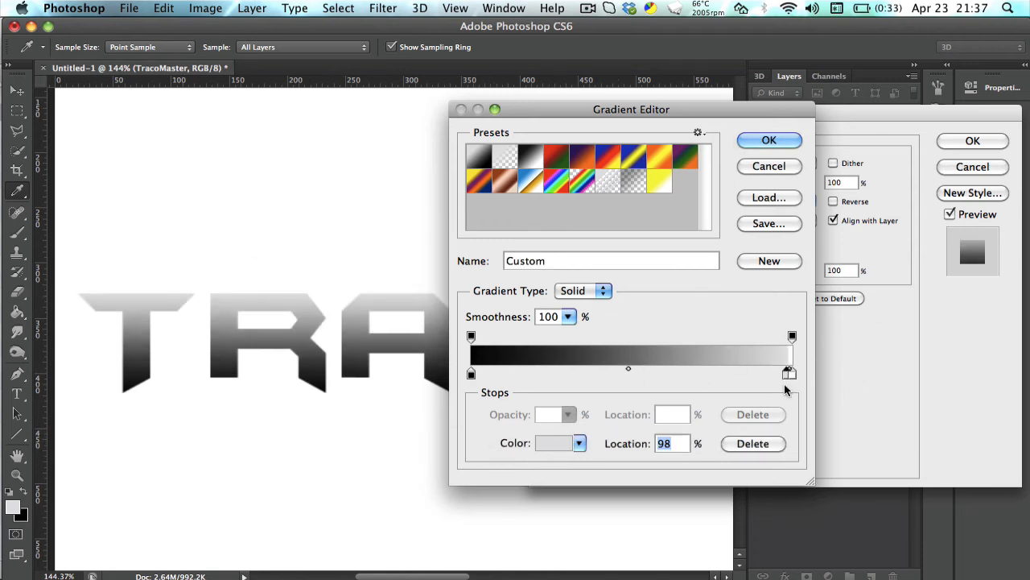
pyautogui.press('super+z')
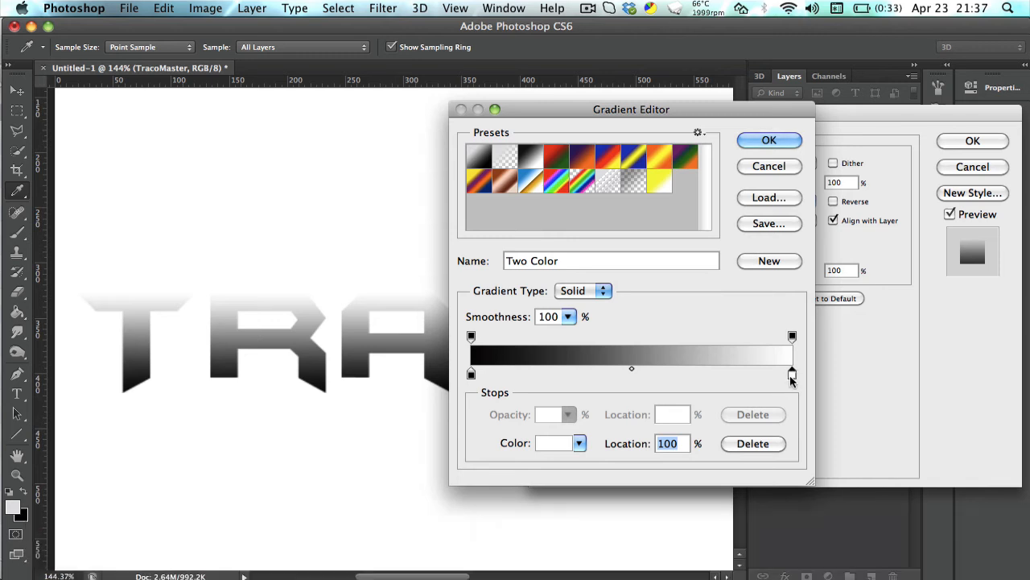
pyautogui.click(792, 376)
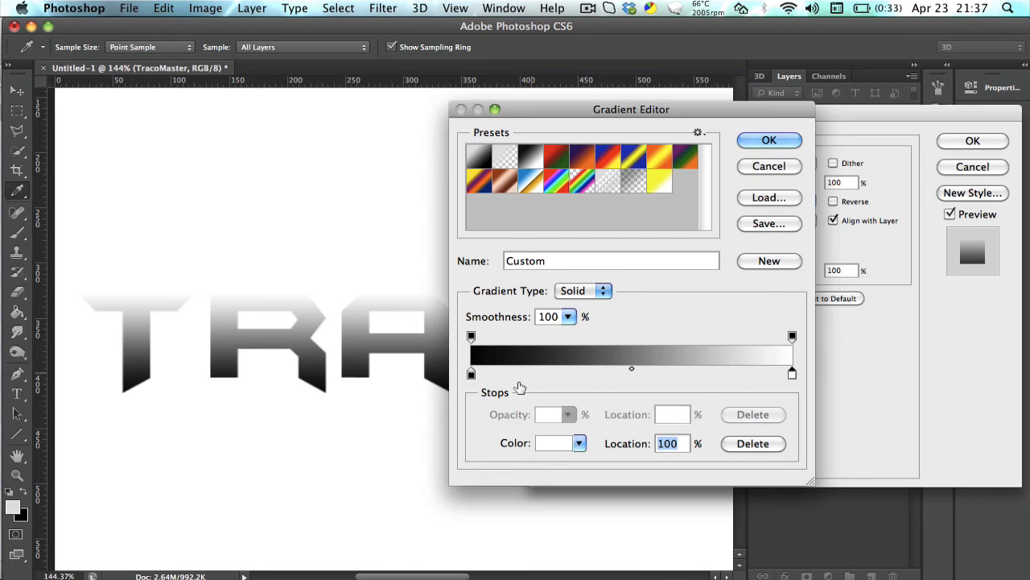
pyautogui.click(471, 374)
pyautogui.click(544, 442)
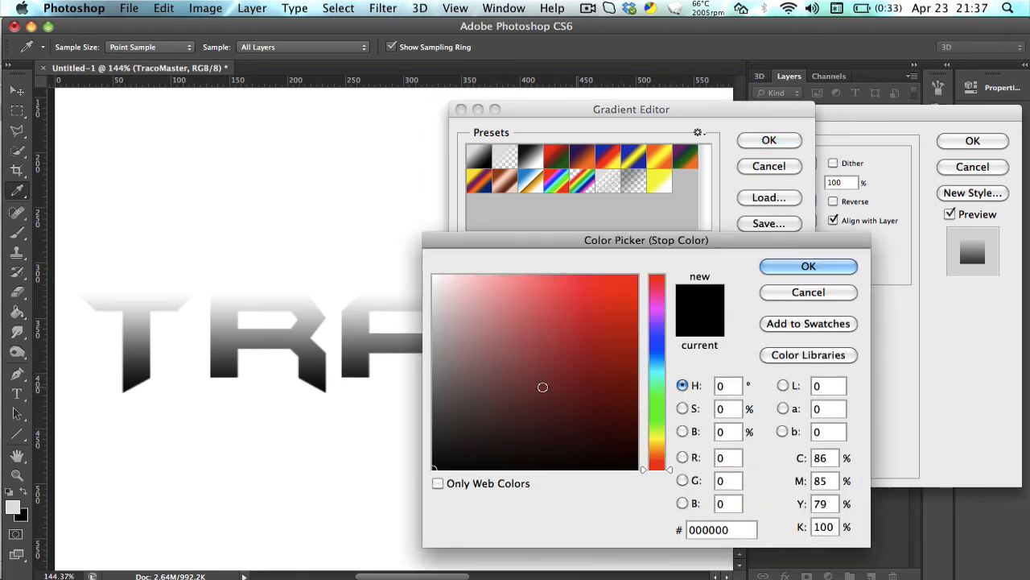
pyautogui.moveTo(451, 372)
pyautogui.mouseDown()
pyautogui.moveTo(430, 368)
pyautogui.moveTo(434, 335)
pyautogui.mouseUp()
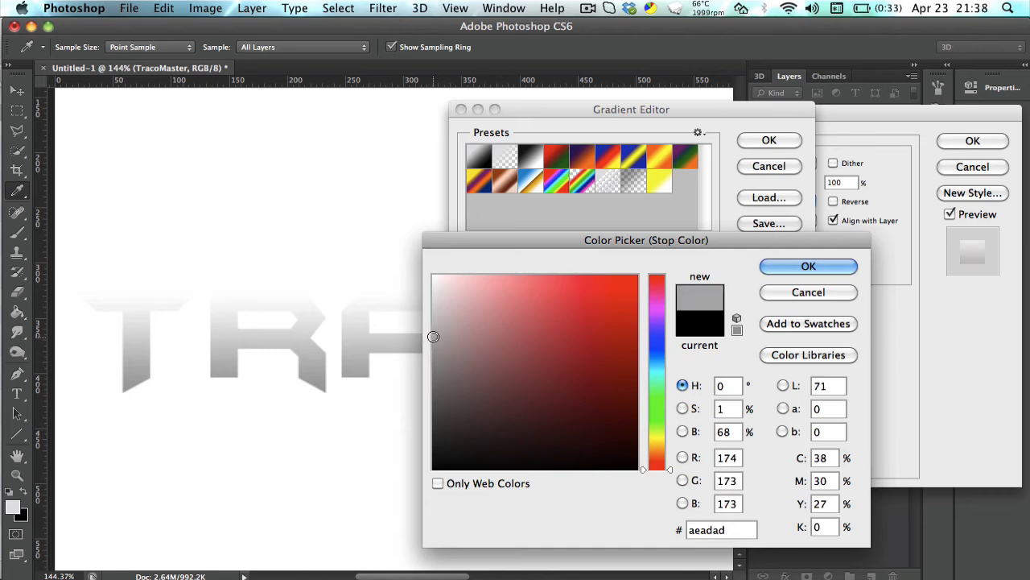
pyautogui.click(821, 267)
pyautogui.click(771, 141)
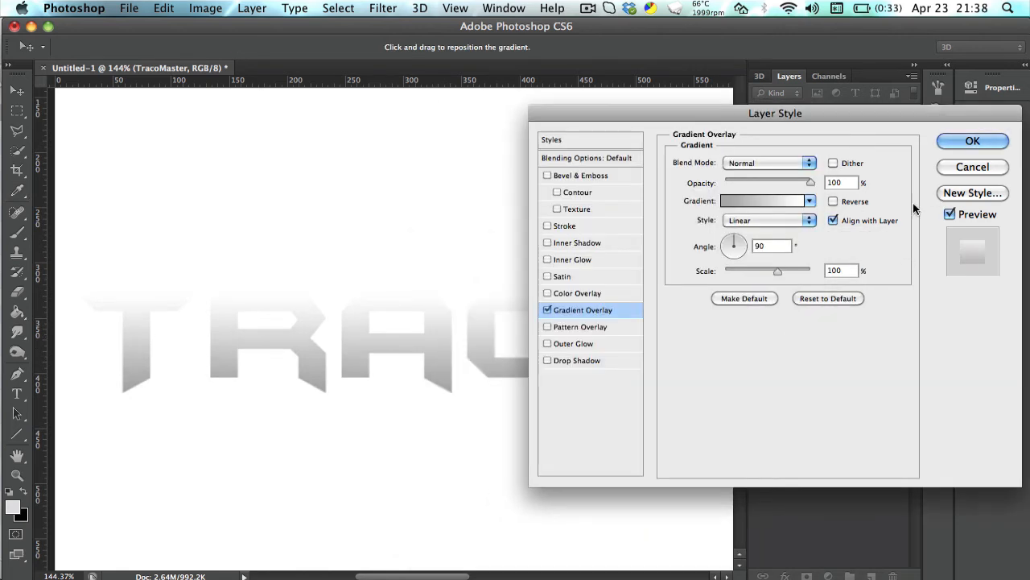
# Change the overlay gradient's white end stop to pure red #ff0000.
pyautogui.click(782, 206)
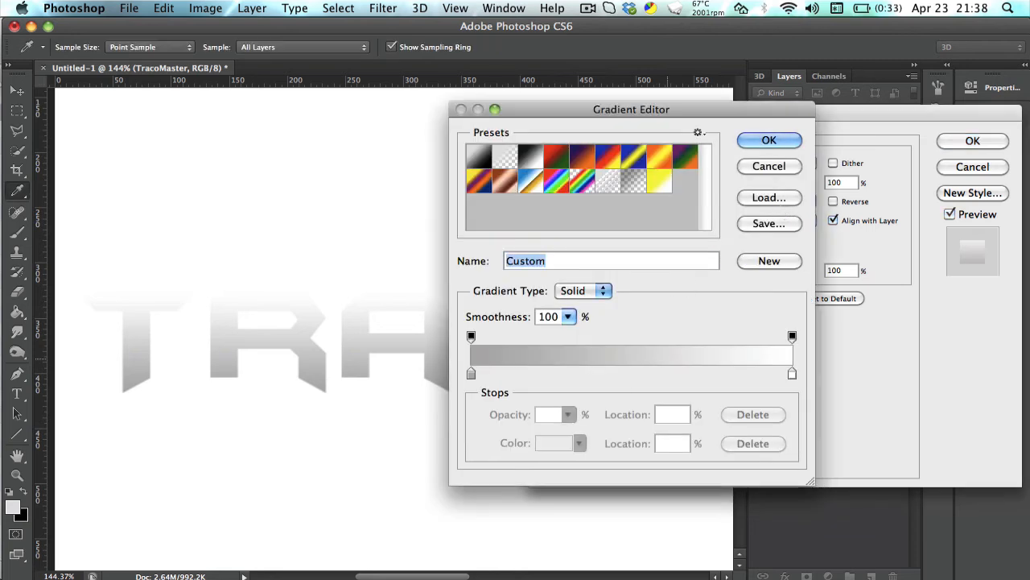
pyautogui.click(791, 375)
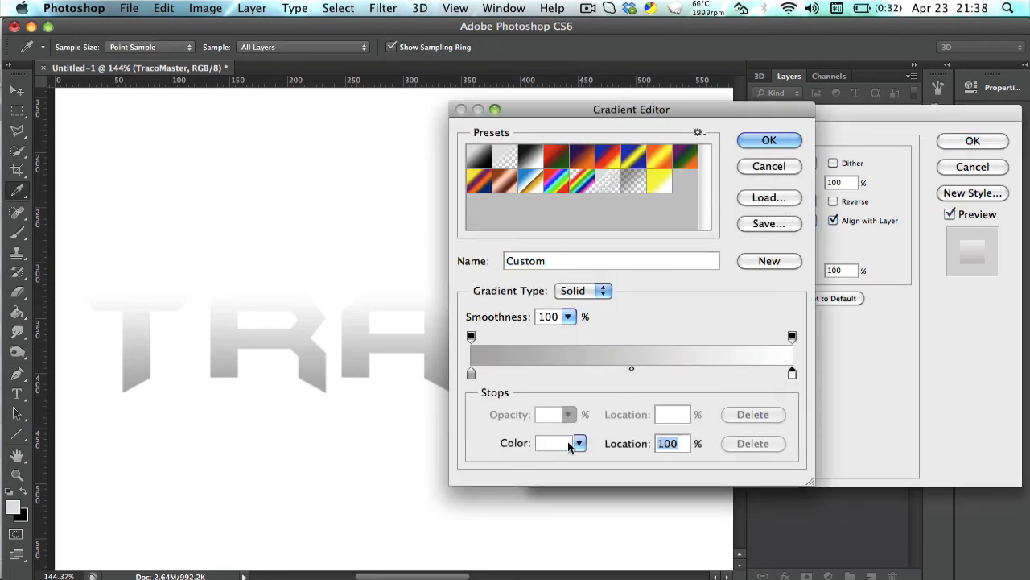
pyautogui.click(569, 443)
pyautogui.moveTo(622, 299); pyautogui.dragTo(640, 275)
pyautogui.click(779, 270)
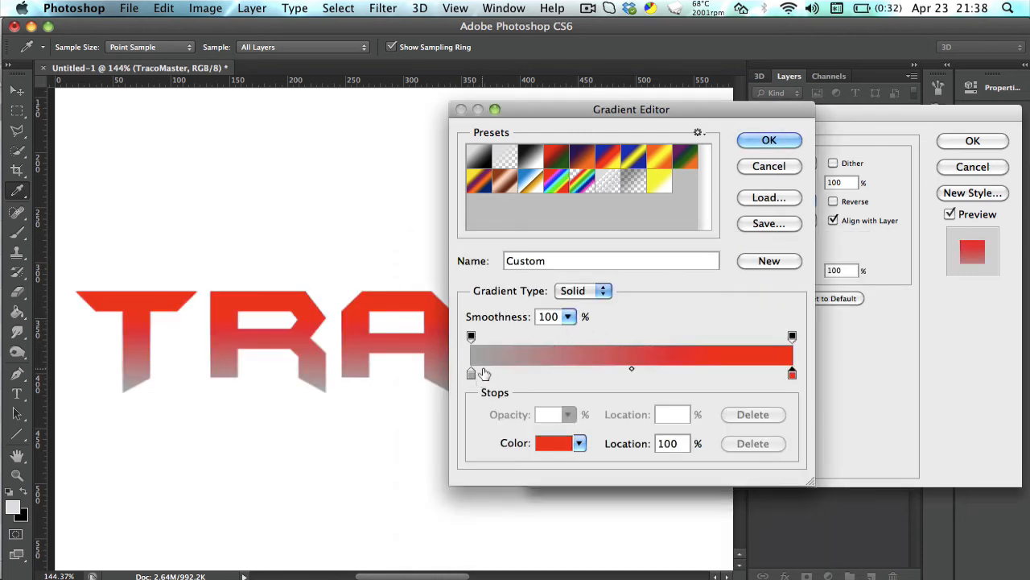
# Add a middle colour stop at 47% to the gradient and make it bright green #18ff00.
pyautogui.moveTo(606, 372); pyautogui.dragTo(622, 372)
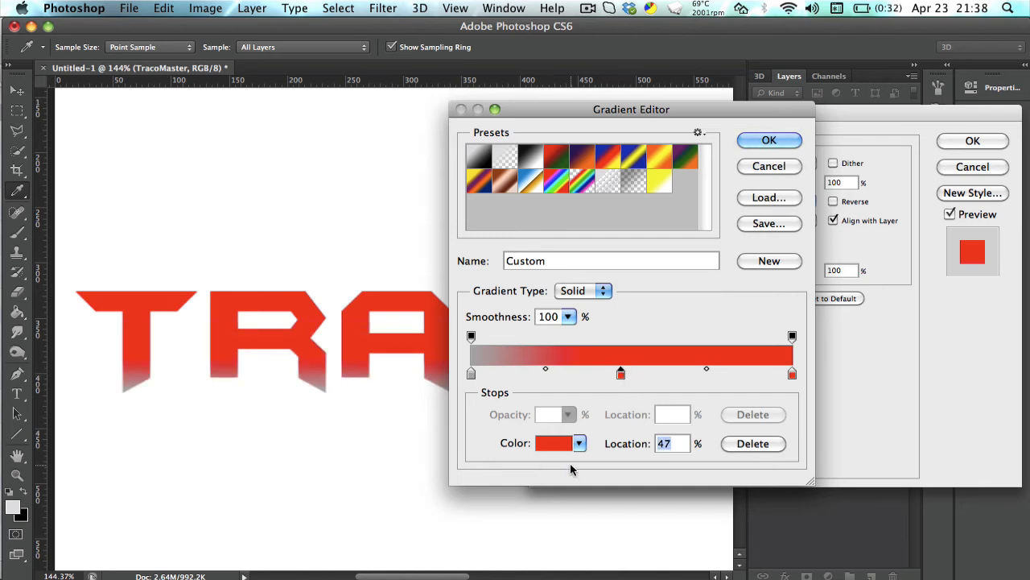
pyautogui.click(553, 443)
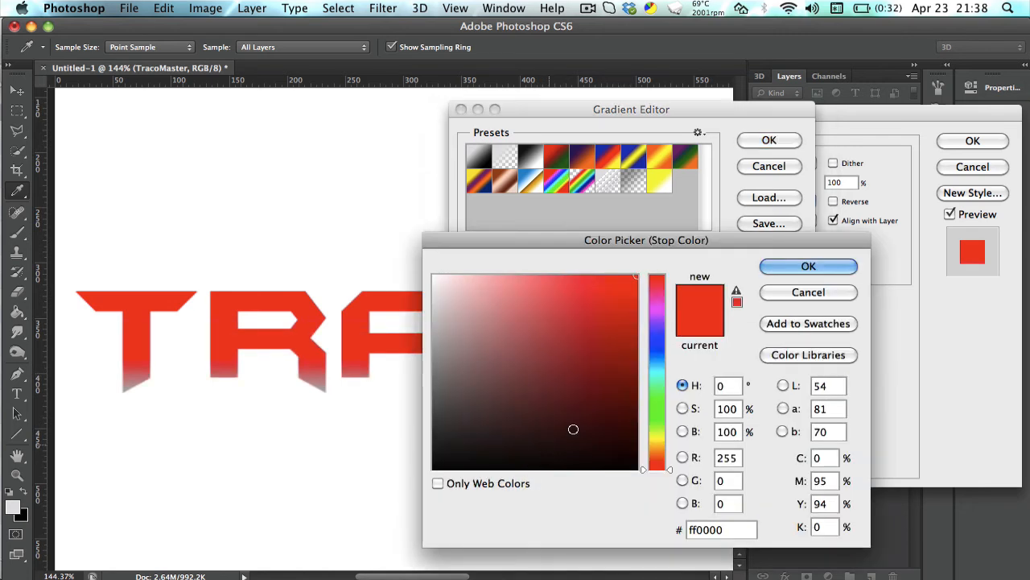
pyautogui.click(656, 409)
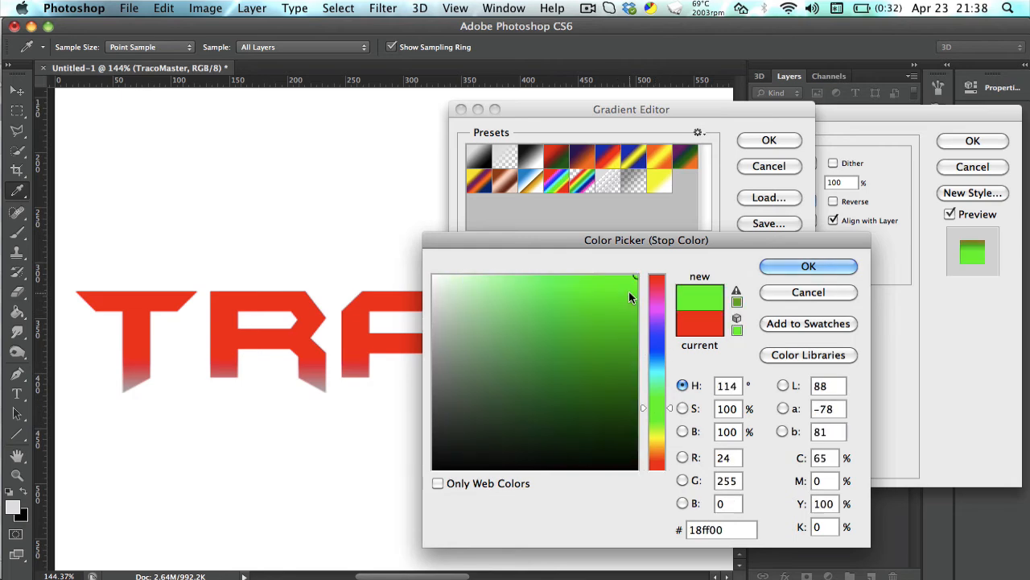
pyautogui.click(788, 267)
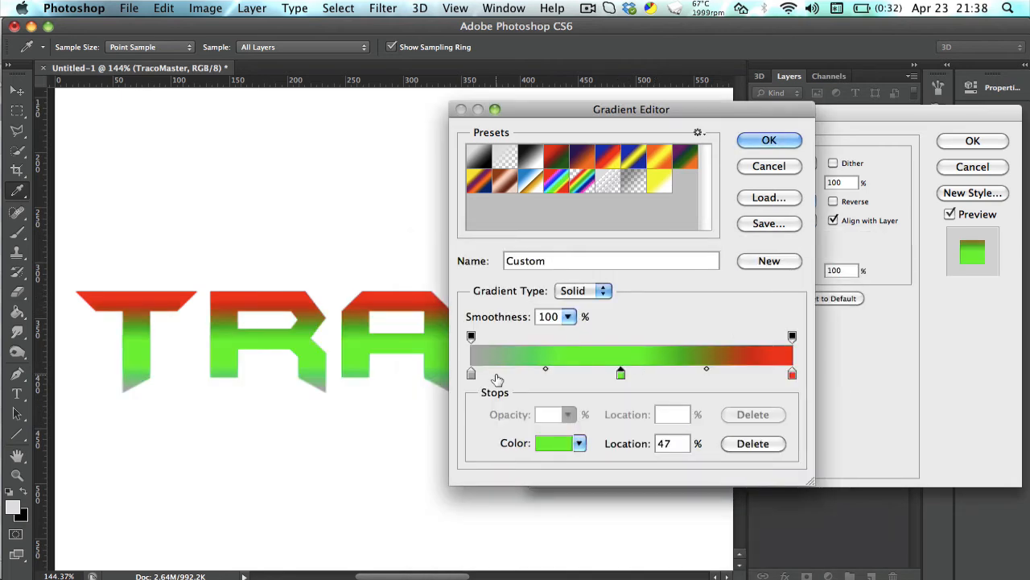
# Try different positions for the grey and green gradient stops, including the green stop at 54%.
pyautogui.moveTo(473, 376); pyautogui.dragTo(534, 375)
pyautogui.moveTo(620, 374); pyautogui.dragTo(644, 376)
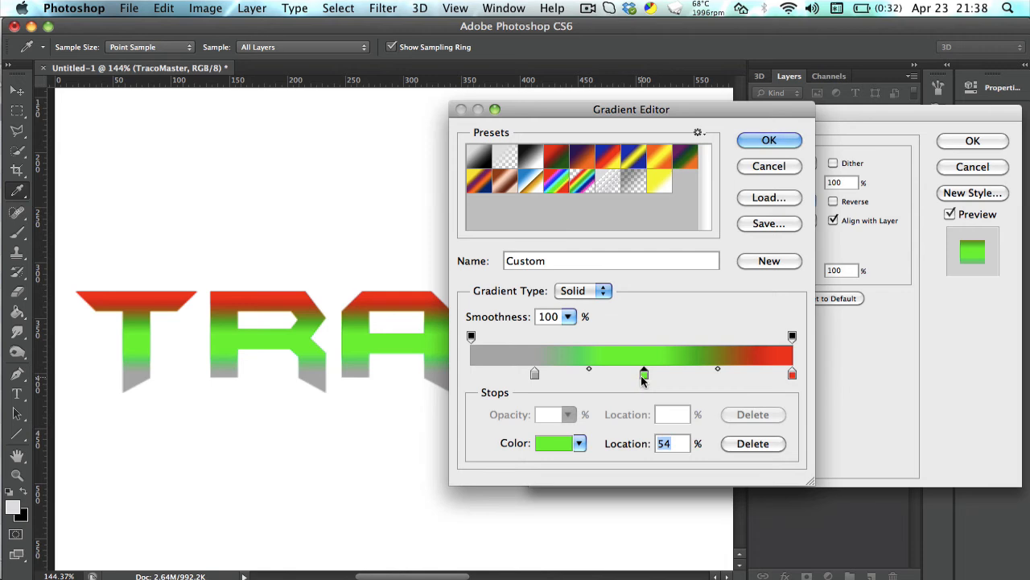
pyautogui.press('BackSpace')
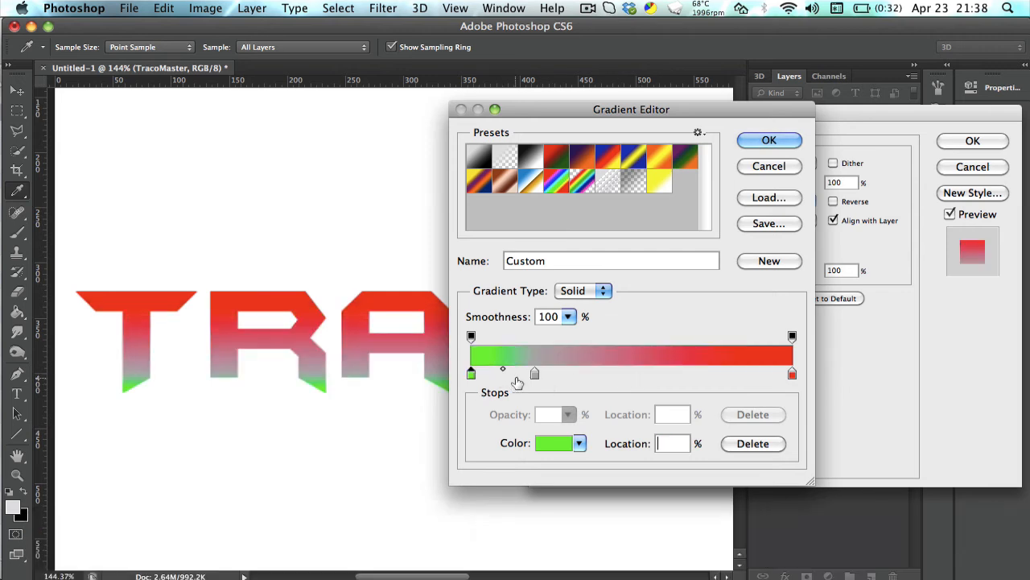
pyautogui.moveTo(534, 374); pyautogui.dragTo(484, 376)
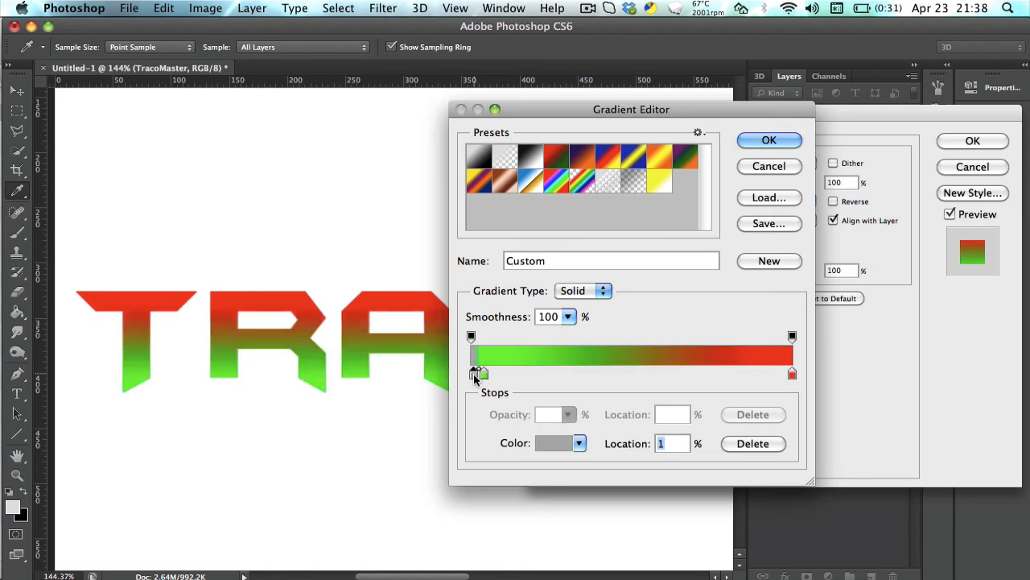
# Remove the grey colour stop from the gradient and move the green stop to location 0%.
pyautogui.moveTo(475, 374); pyautogui.dragTo(469, 433)
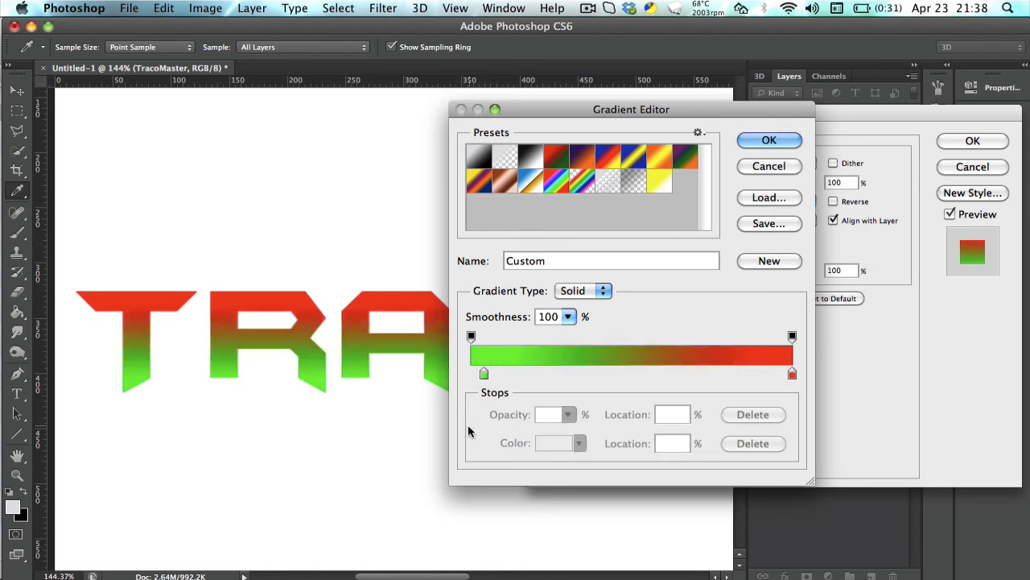
pyautogui.moveTo(484, 376); pyautogui.dragTo(457, 380)
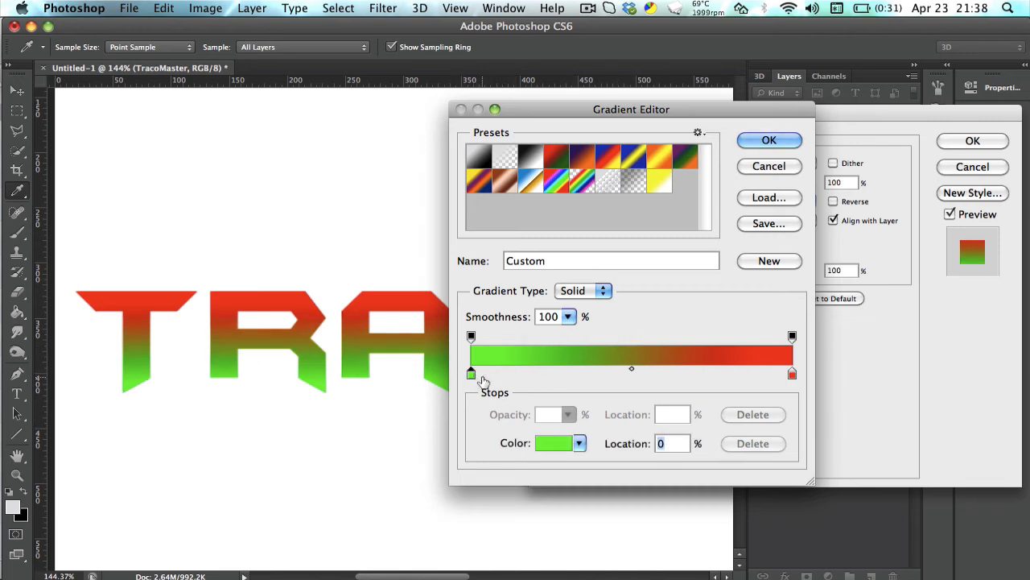
# Change the green start stop to near-black #071506 and confirm the edited gradient.
pyautogui.doubleClick(472, 373)
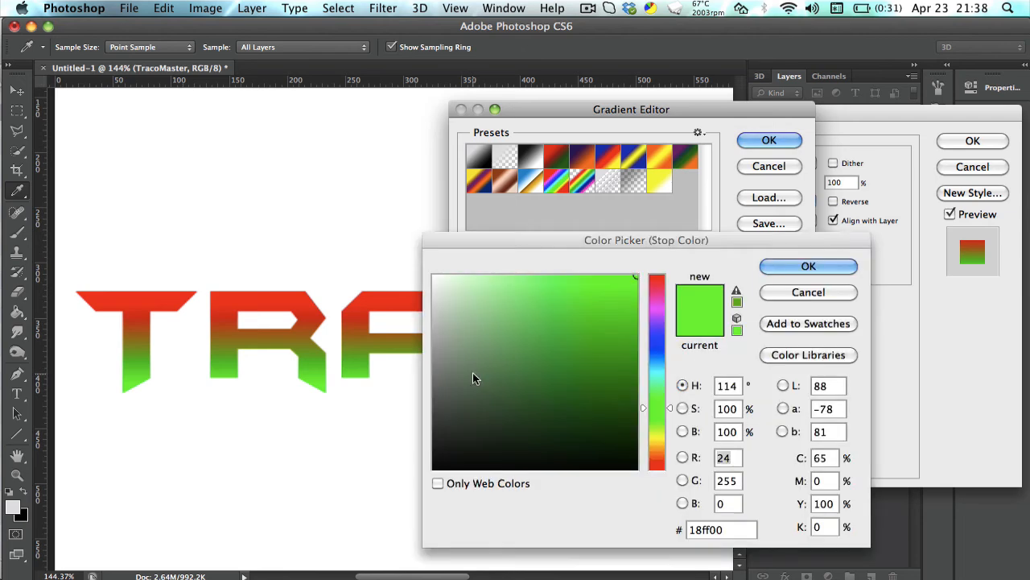
pyautogui.click(586, 458)
pyautogui.click(579, 453)
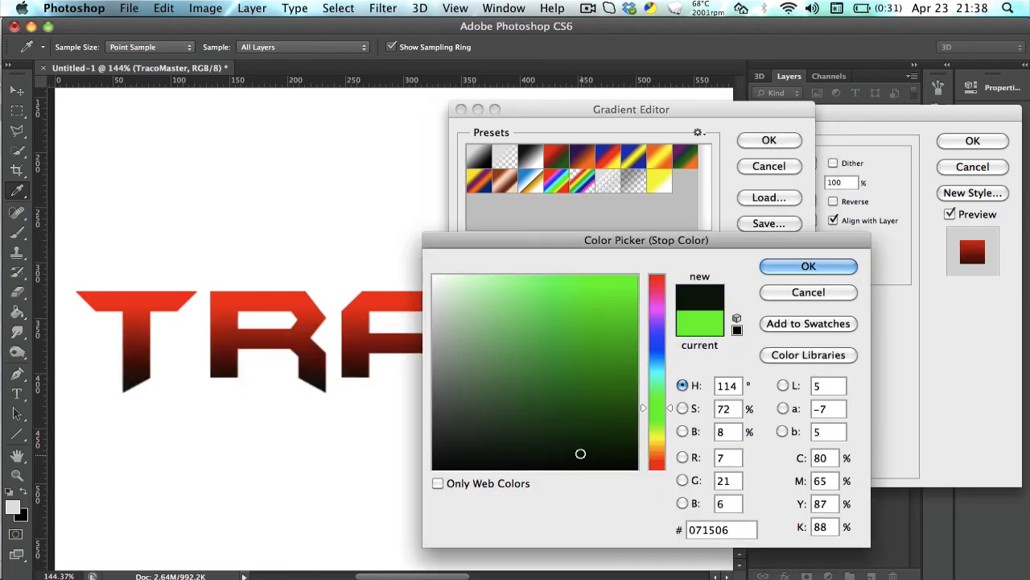
pyautogui.click(778, 268)
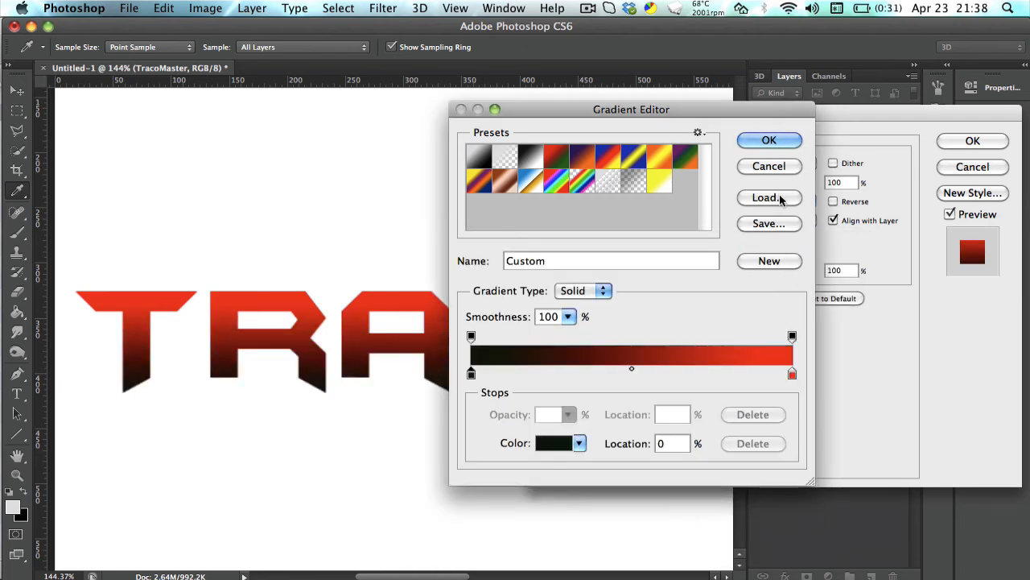
pyautogui.click(769, 141)
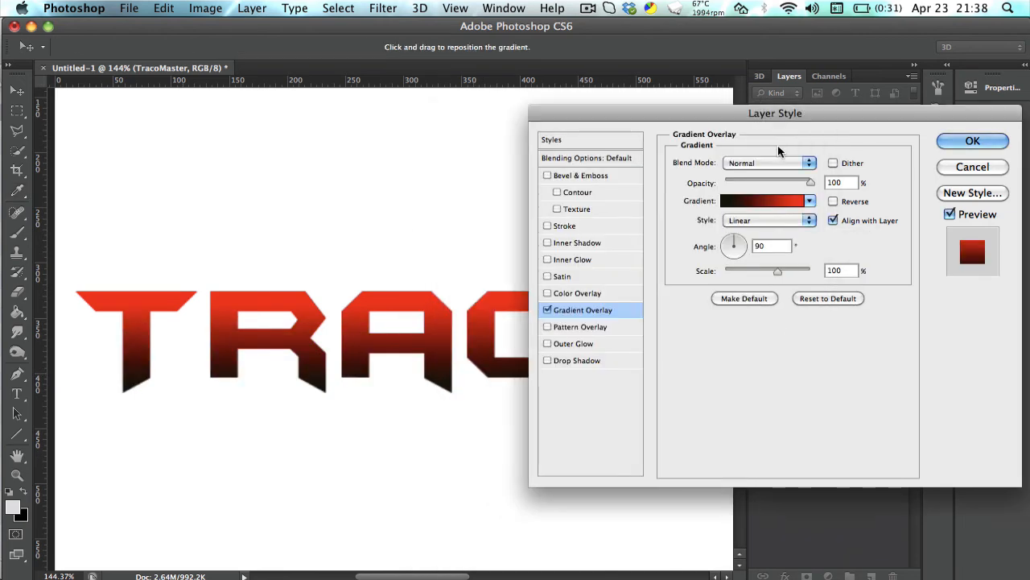
# Try the Radial style for the gradient overlay, switch it to Angle, and apply the layer style.
pyautogui.click(797, 219)
pyautogui.click(789, 231)
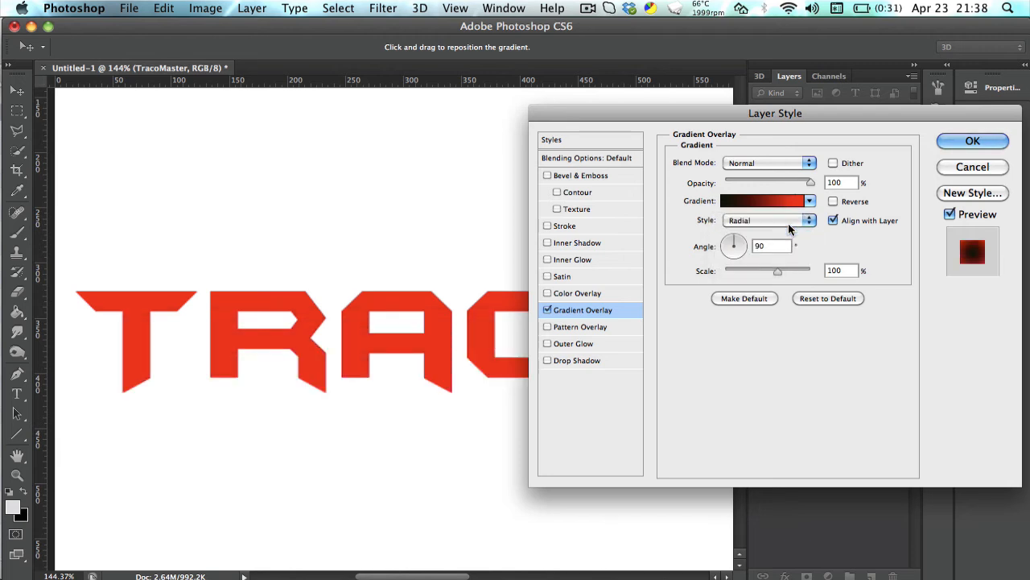
pyautogui.click(794, 221)
pyautogui.click(756, 230)
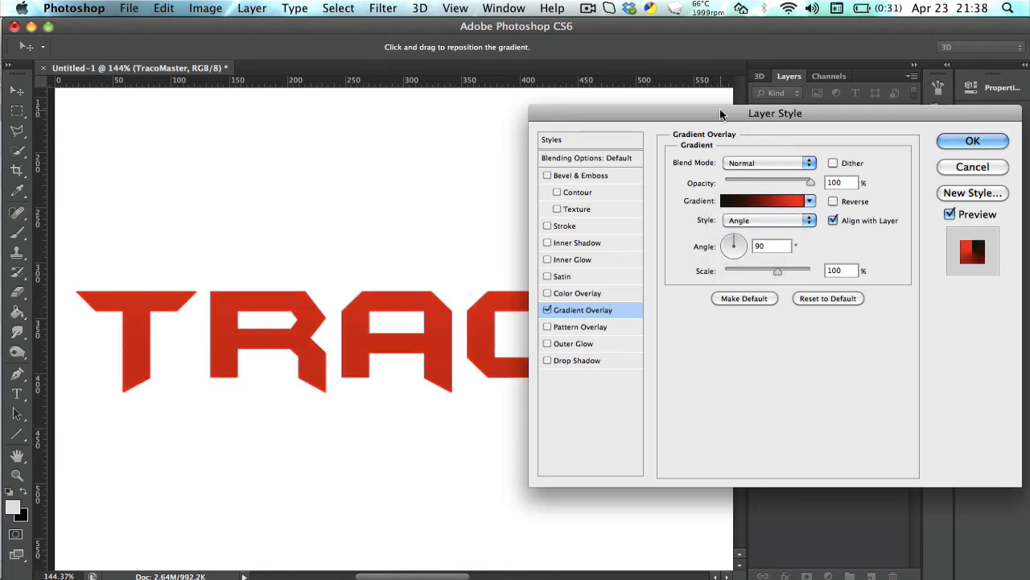
pyautogui.moveTo(721, 112)
pyautogui.mouseDown()
pyautogui.moveTo(920, 166)
pyautogui.moveTo(735, 96)
pyautogui.mouseUp()
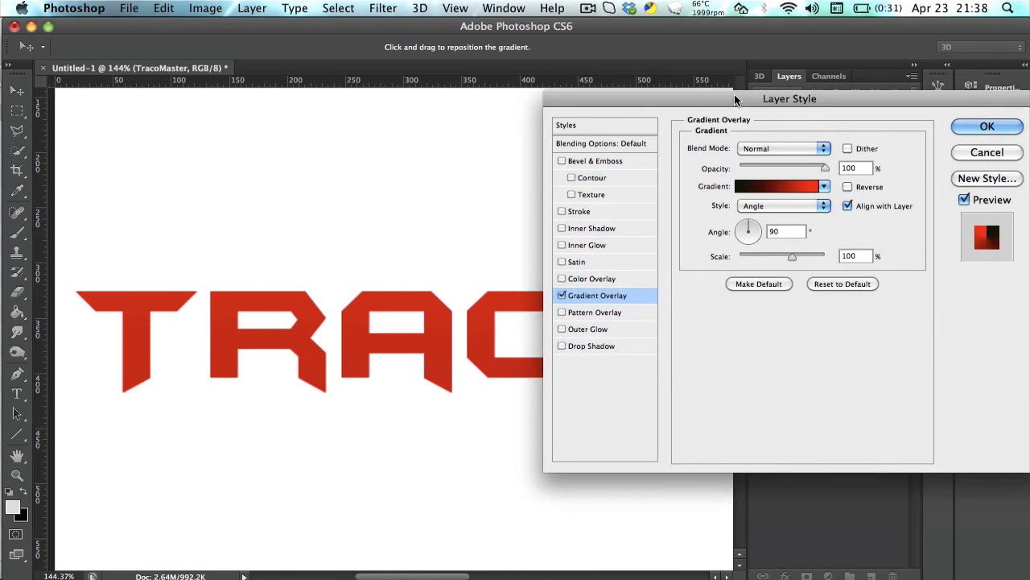
pyautogui.click(775, 207)
pyautogui.click(776, 207)
pyautogui.click(1001, 122)
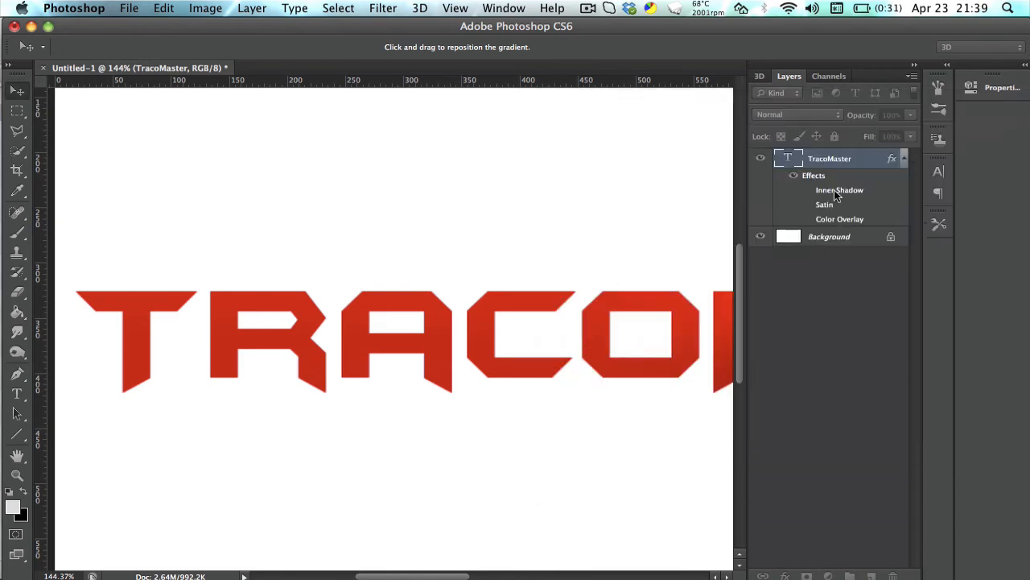
# Set the text's gradient overlay angle to 0°, shift the gradient's centre up and to the left, and apply it.
pyautogui.scroll(-4, 576, 271)
pyautogui.hscroll(5, 566, 271)
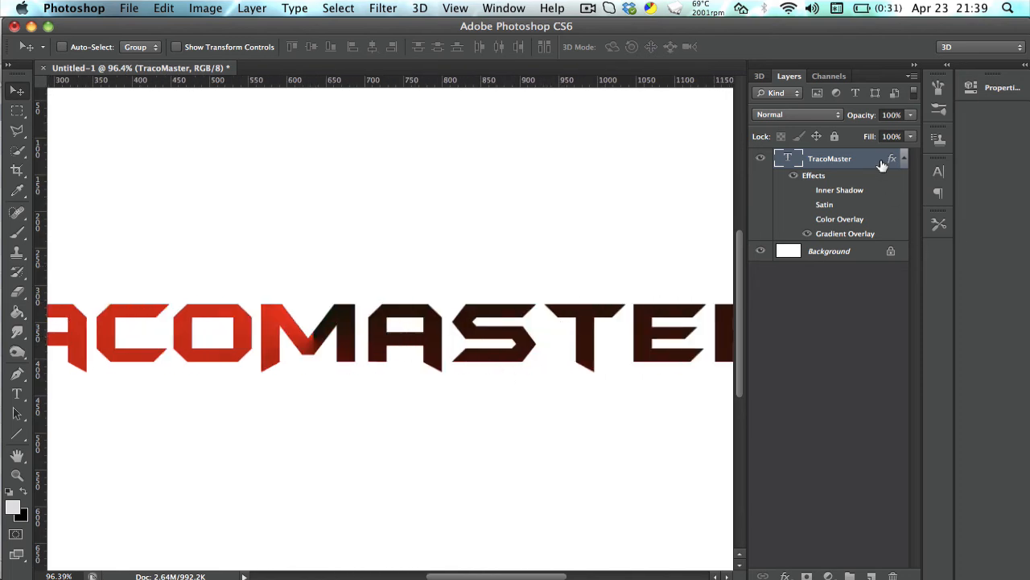
pyautogui.doubleClick(882, 164)
pyautogui.click(594, 296)
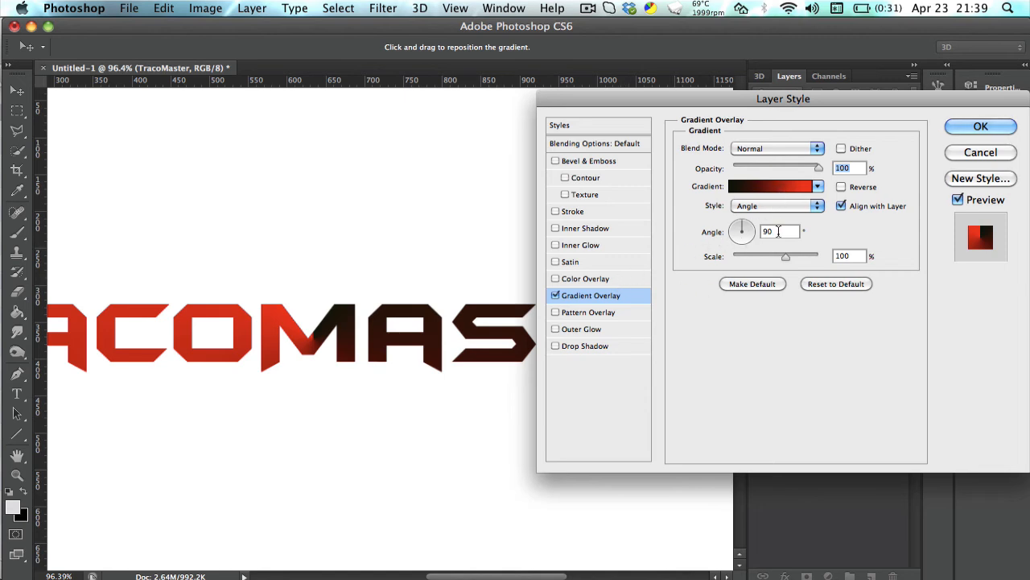
pyautogui.moveTo(747, 233); pyautogui.dragTo(752, 233)
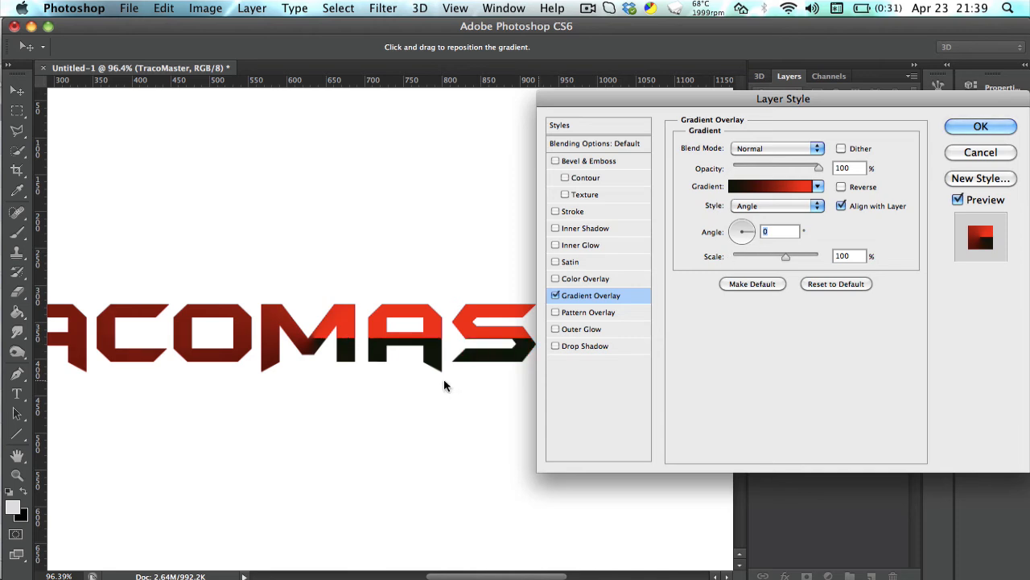
pyautogui.moveTo(318, 338); pyautogui.dragTo(272, 318)
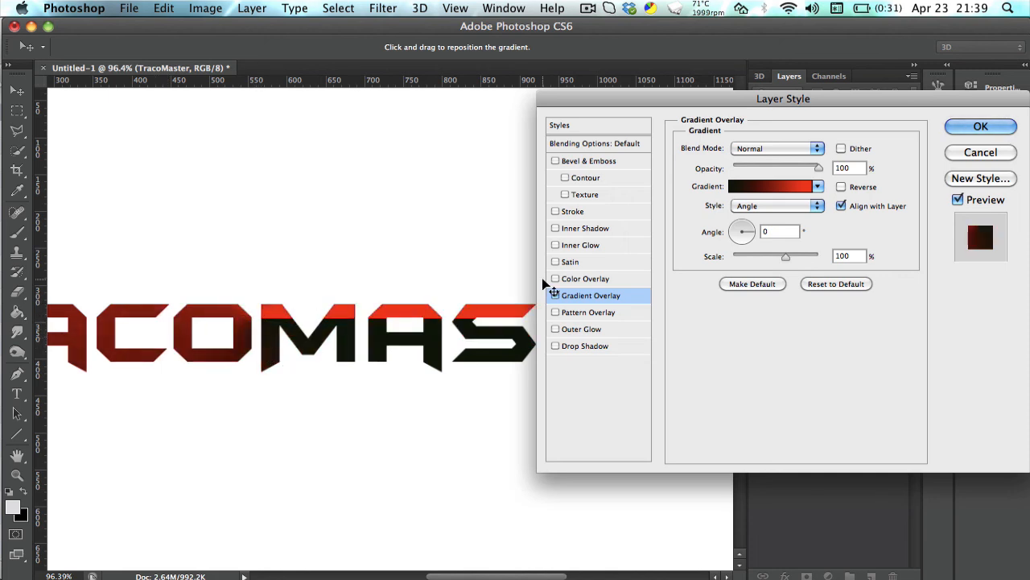
pyautogui.click(982, 129)
# Change the font of the whole TracoMaster text to Disco Deck.
pyautogui.press('super+0')
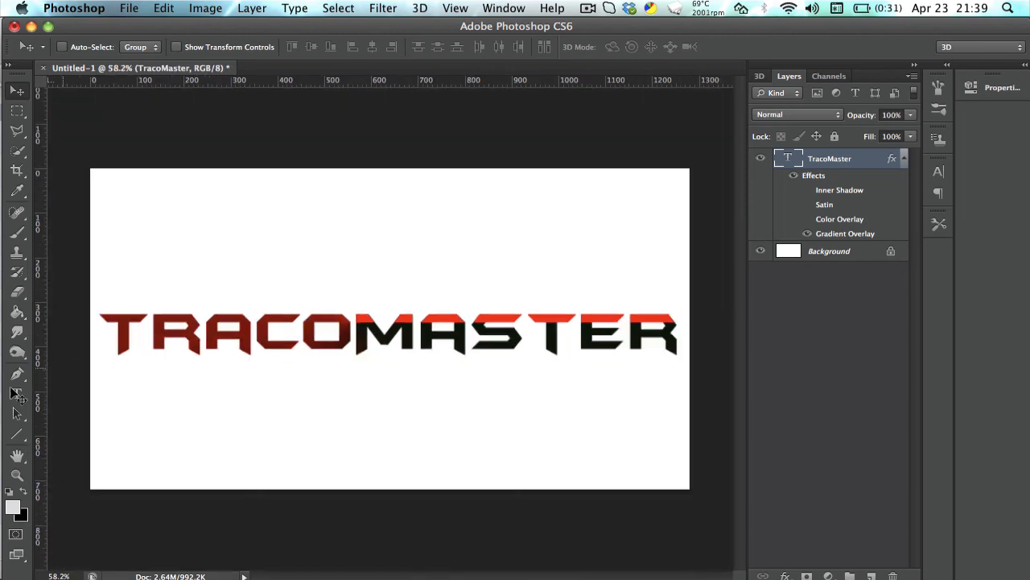
pyautogui.press('t')
pyautogui.moveTo(81, 330); pyautogui.dragTo(775, 322)
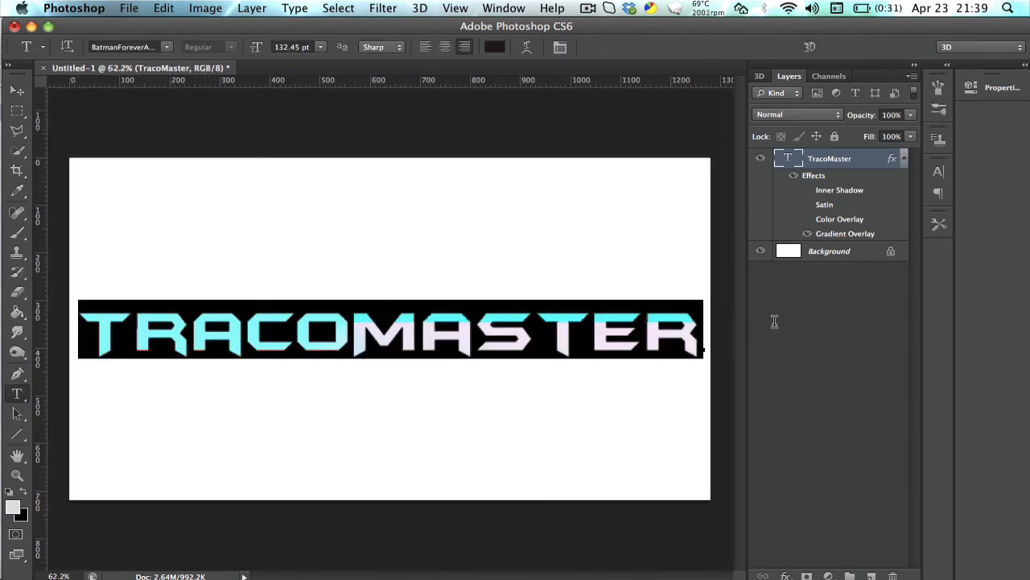
pyautogui.click(167, 47)
pyautogui.write('di')
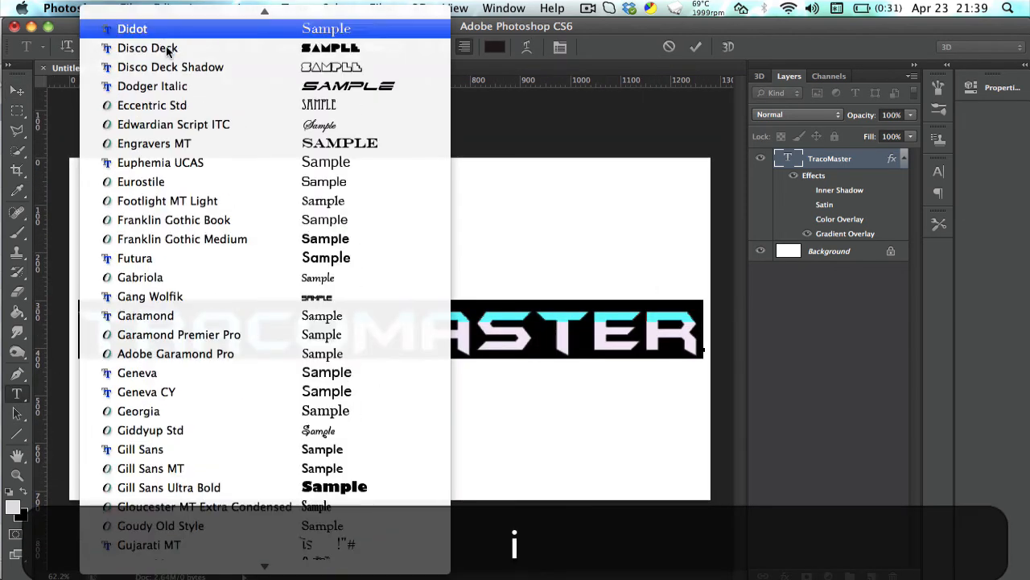
pyautogui.press('Return')
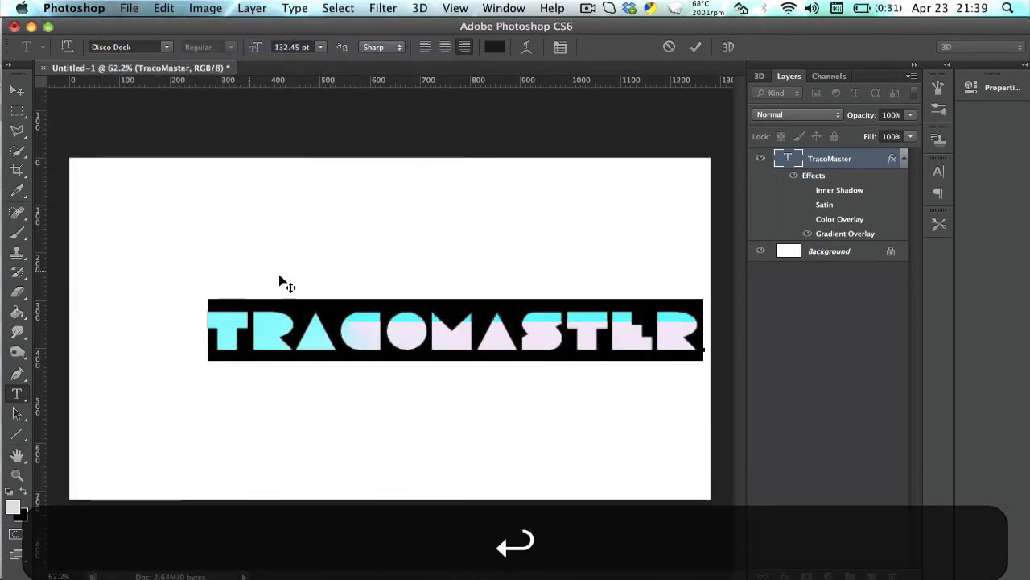
pyautogui.click(262, 330)
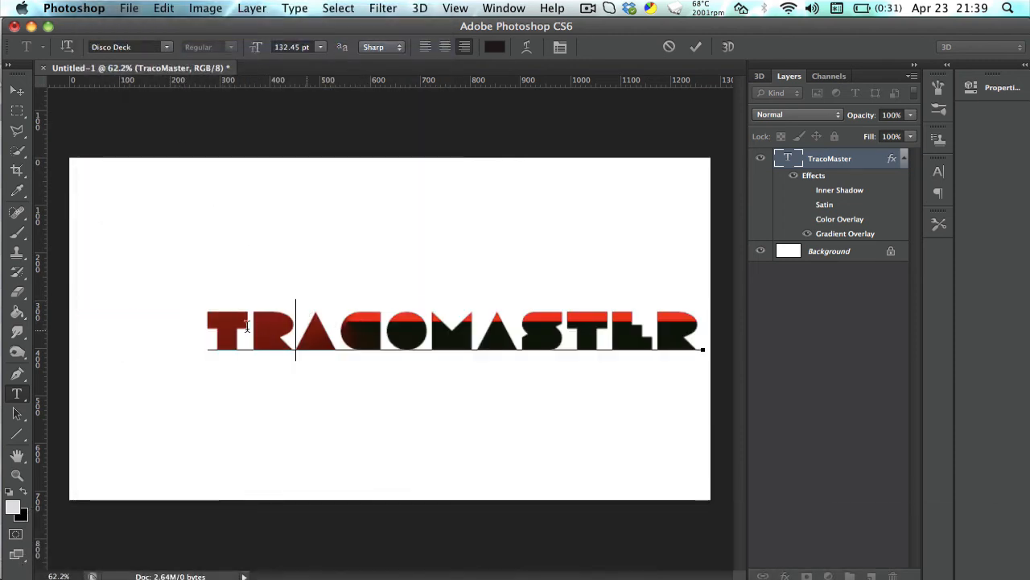
# Replace the text with the single letter D and move it to the middle of the canvas.
pyautogui.moveTo(215, 325); pyautogui.dragTo(725, 332)
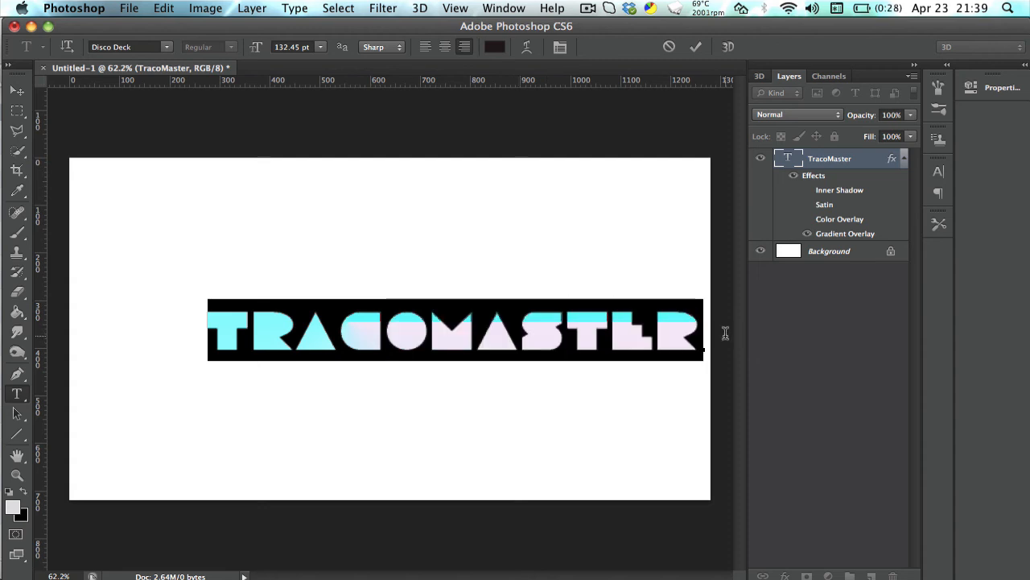
pyautogui.write('D')
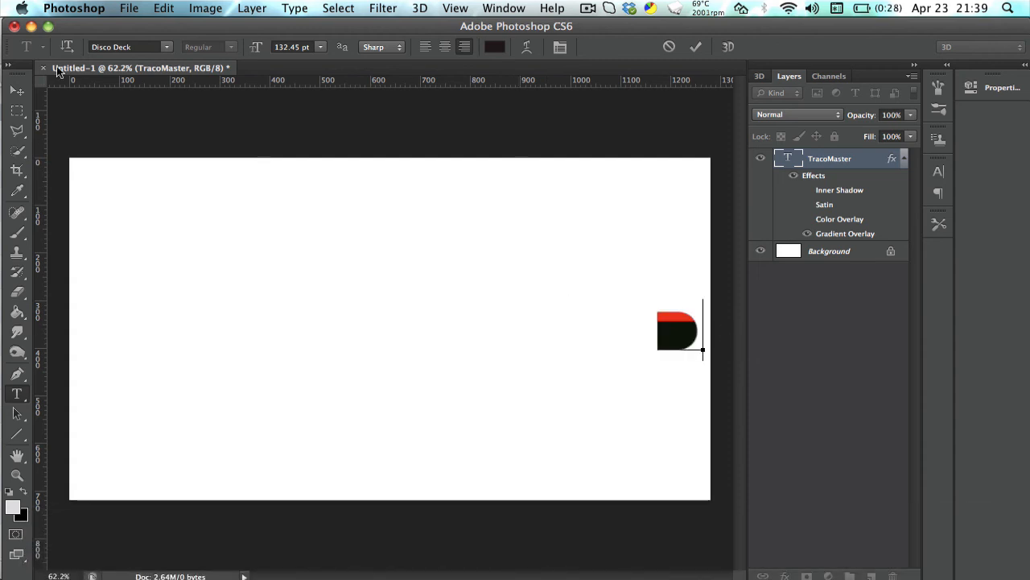
pyautogui.click(17, 89)
pyautogui.moveTo(677, 318); pyautogui.dragTo(376, 314)
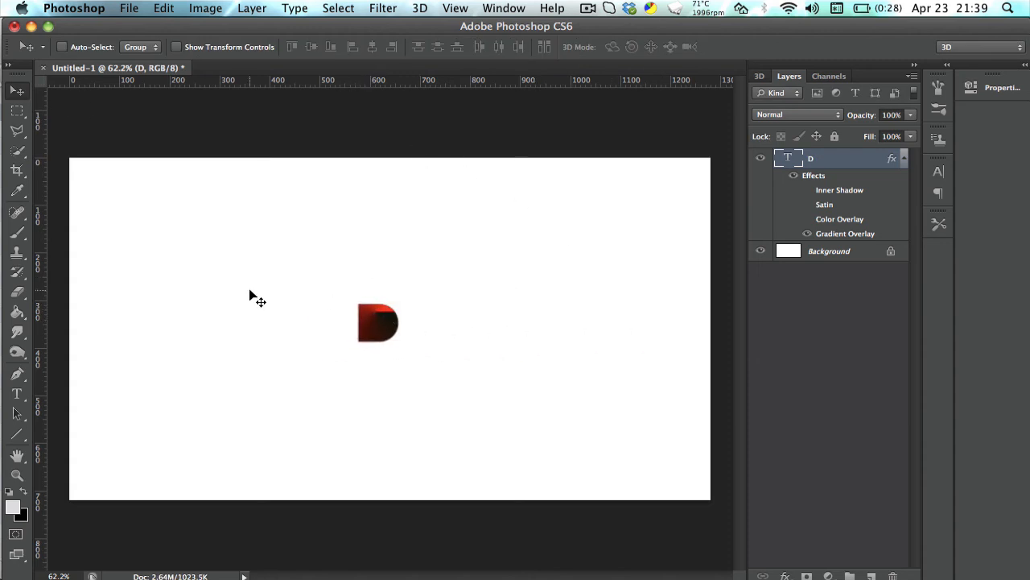
# Scale the letter D up to a little over twice its size with Free Transform.
pyautogui.press('super+t')
pyautogui.moveTo(404, 351); pyautogui.dragTo(476, 422)
pyautogui.press('Return')
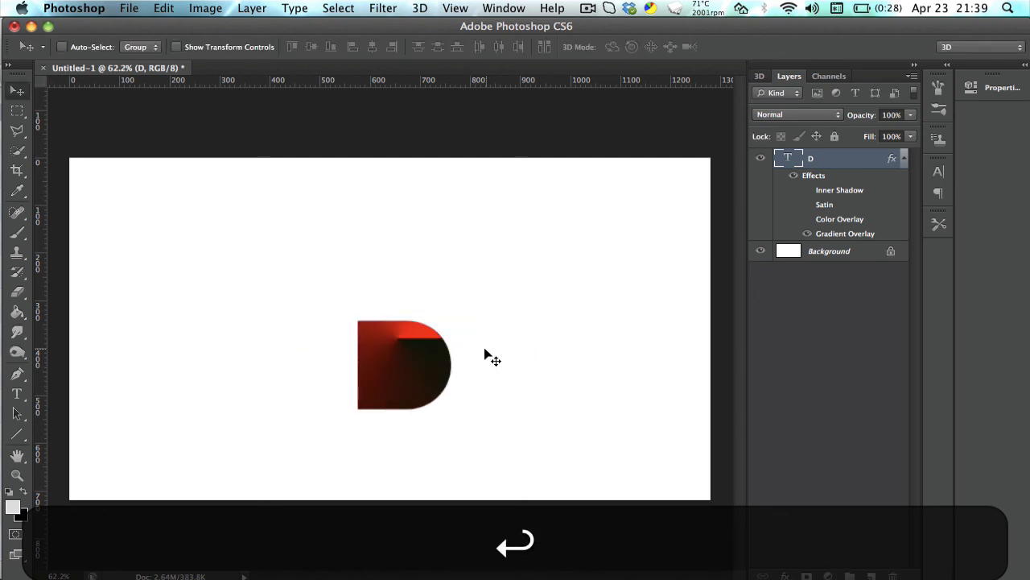
# Reposition the letter D's angle gradient overlay so its centre sits near the middle of the letter.
pyautogui.scroll(2, 487, 355)
pyautogui.scroll(2, 487, 356)
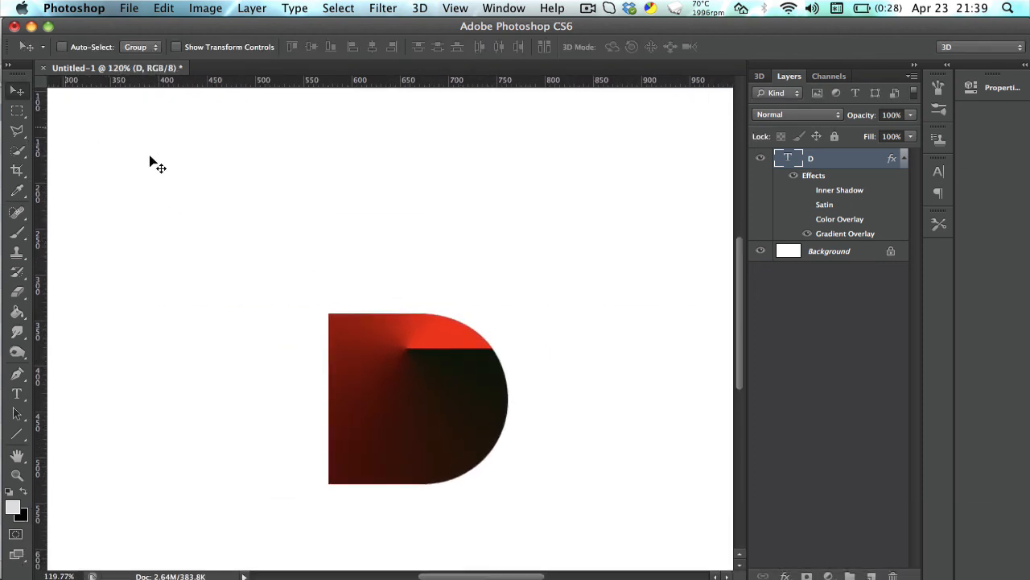
pyautogui.doubleClick(896, 162)
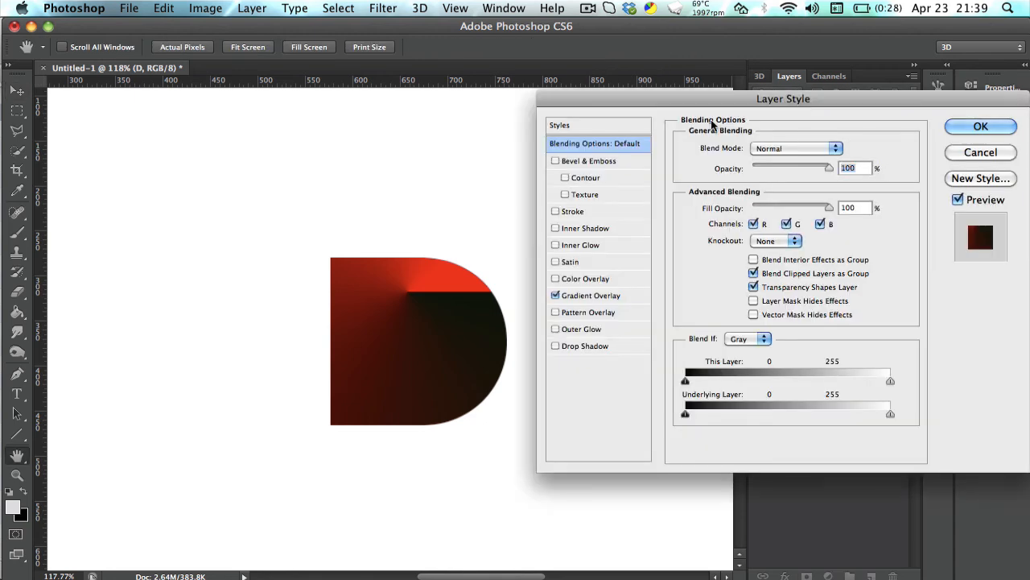
pyautogui.click(620, 295)
pyautogui.moveTo(421, 315); pyautogui.dragTo(447, 338)
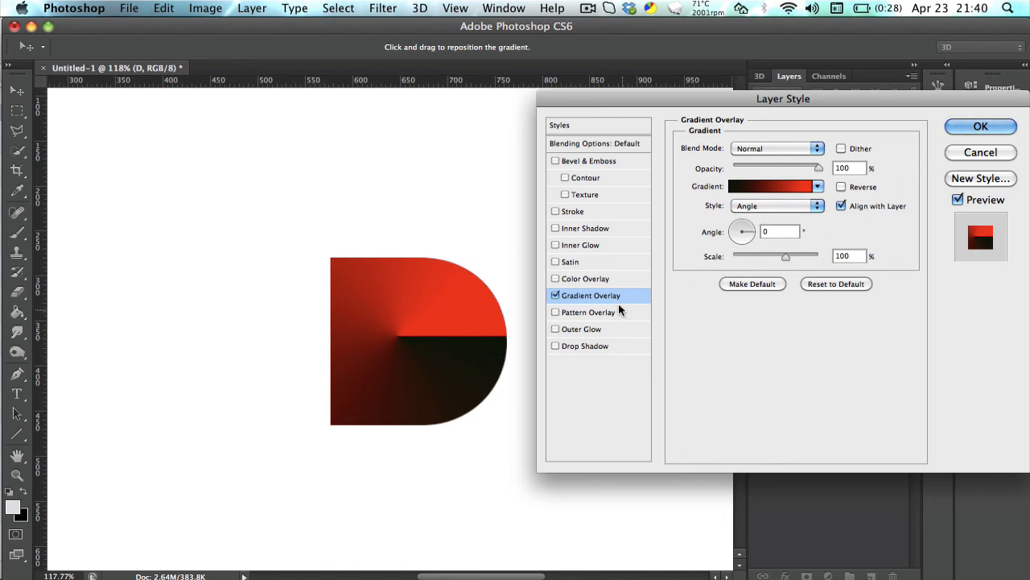
# Turn off the letter's Gradient Overlay and enable Pattern Overlay instead.
pyautogui.click(554, 295)
pyautogui.click(570, 312)
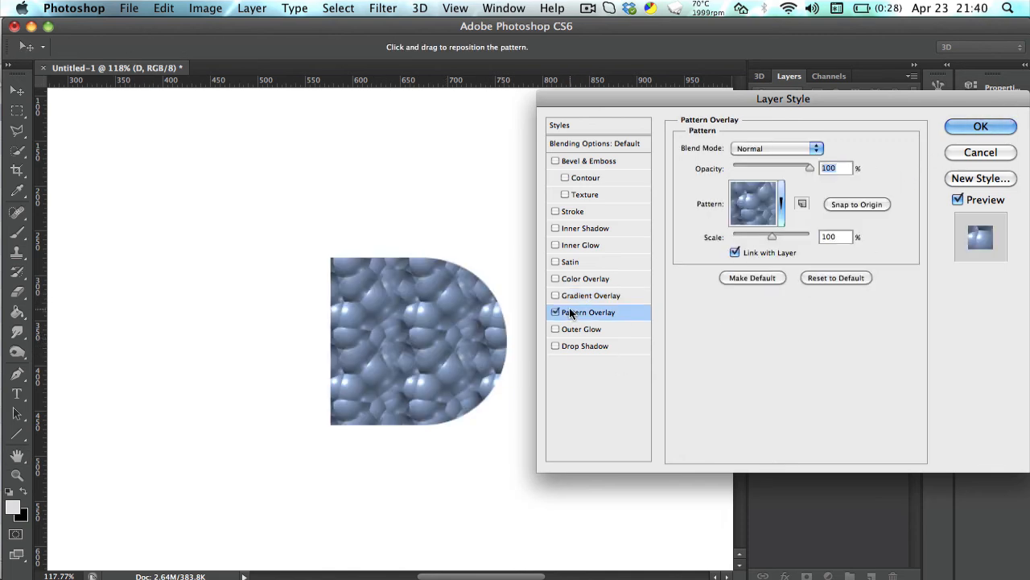
# Try several patterns for the letter's overlay and choose the teal geometric cube pattern.
pyautogui.click(778, 199)
pyautogui.click(755, 272)
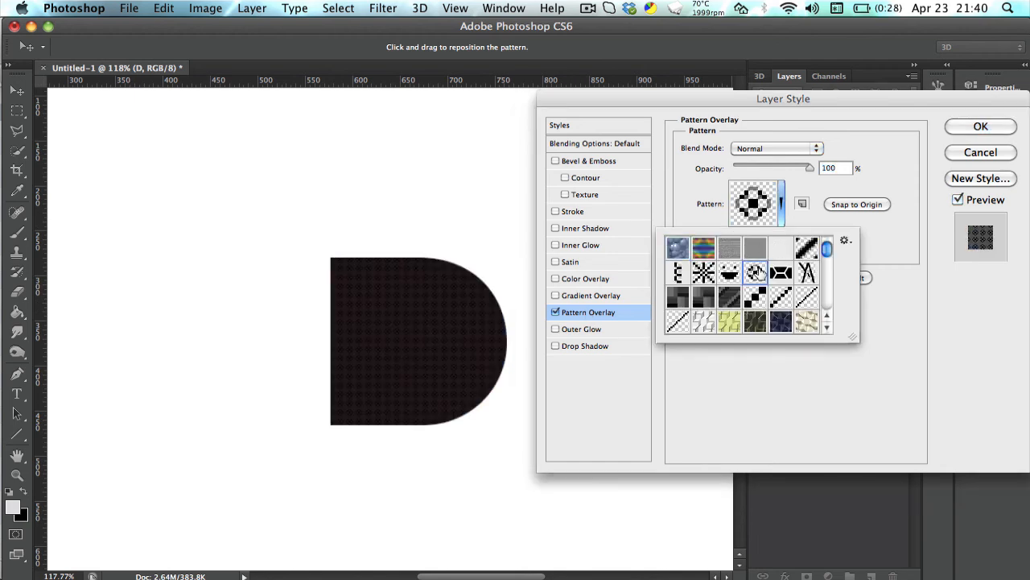
pyautogui.click(755, 320)
pyautogui.scroll(-2, 757, 306)
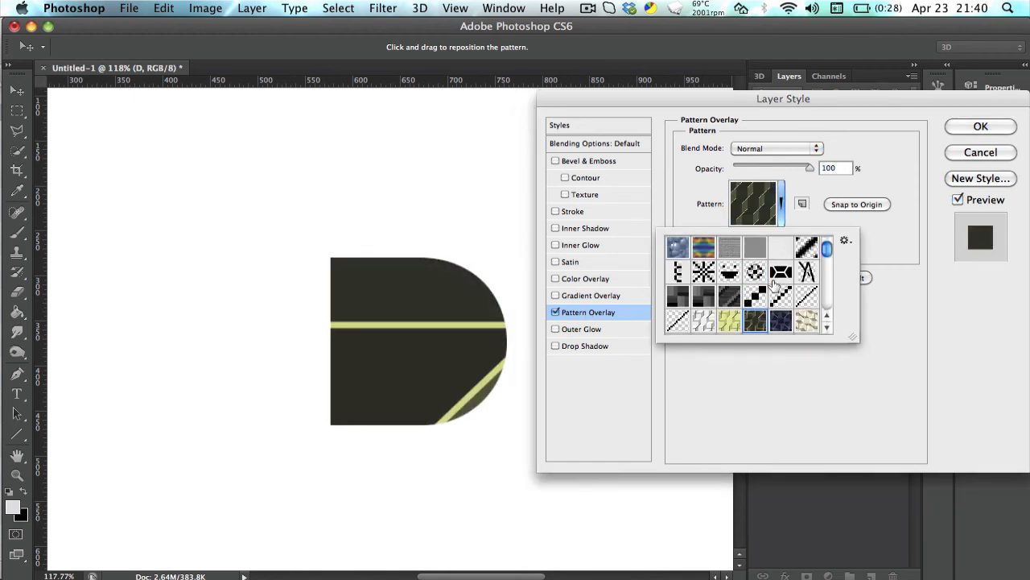
pyautogui.click(781, 313)
pyautogui.scroll(-2, 777, 303)
pyautogui.click(729, 291)
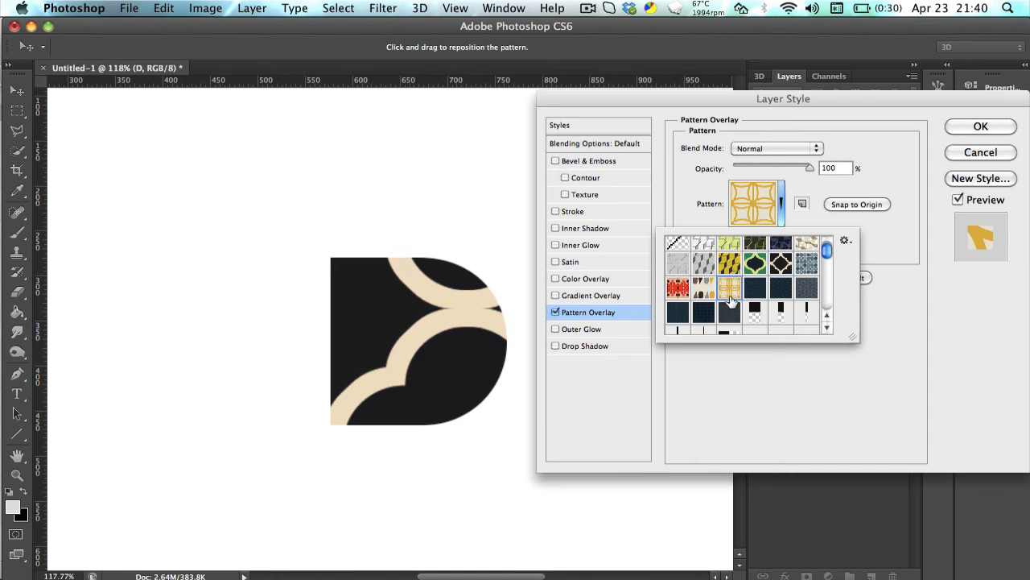
pyautogui.scroll(-3, 741, 291)
pyautogui.click(779, 274)
pyautogui.scroll(-2, 773, 273)
pyautogui.click(756, 272)
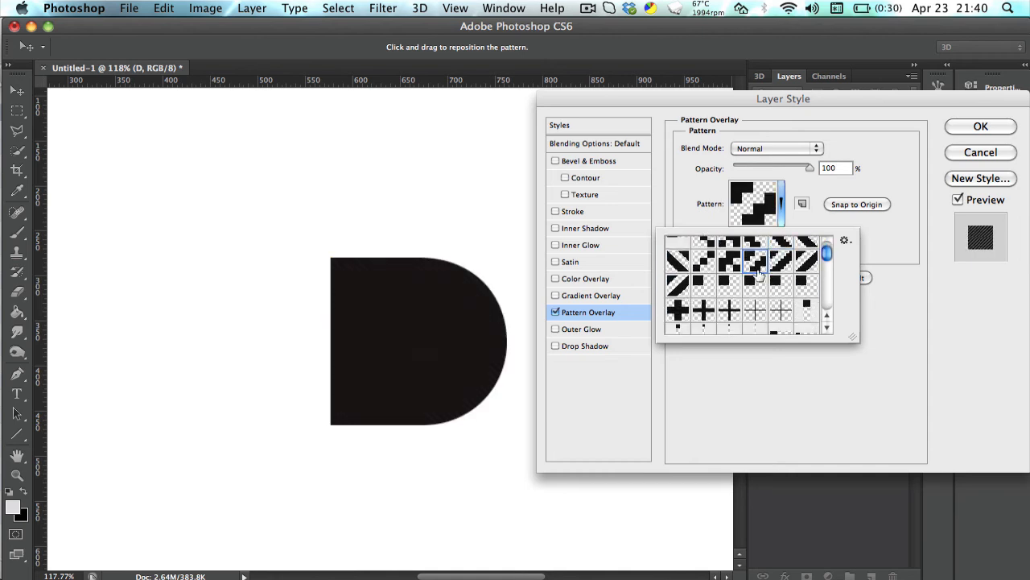
pyautogui.scroll(-2, 756, 272)
pyautogui.click(755, 273)
pyautogui.scroll(-1, 757, 274)
pyautogui.click(757, 290)
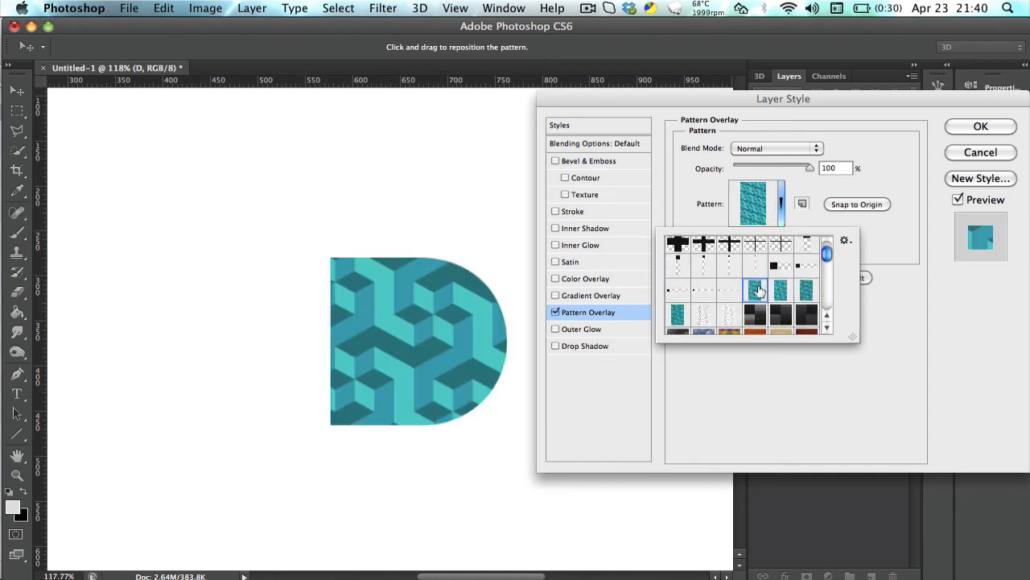
# Browse further patterns without changing the current one, and turn off the letter D's Pattern Overlay.
pyautogui.scroll(-3, 759, 290)
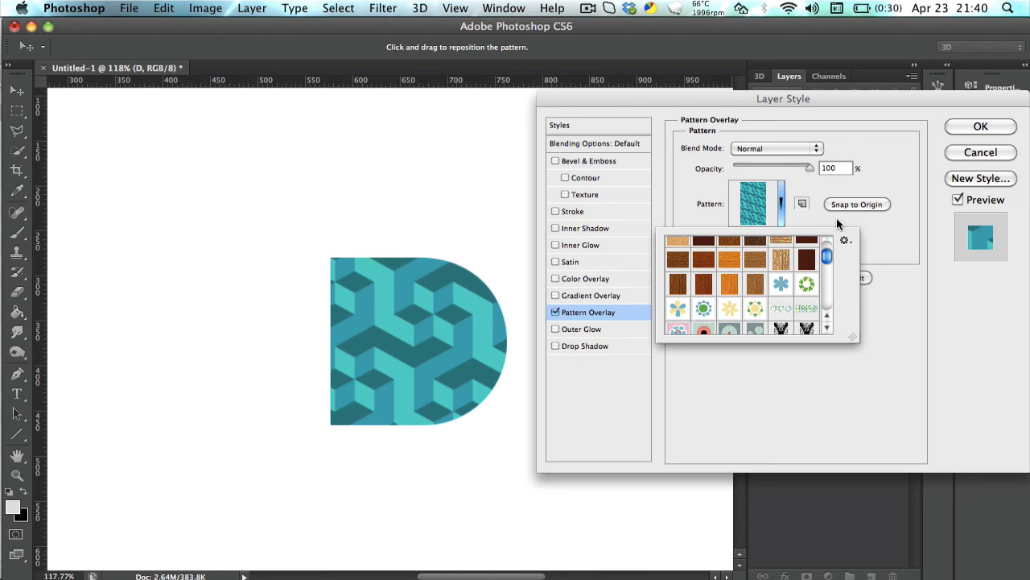
pyautogui.click(838, 224)
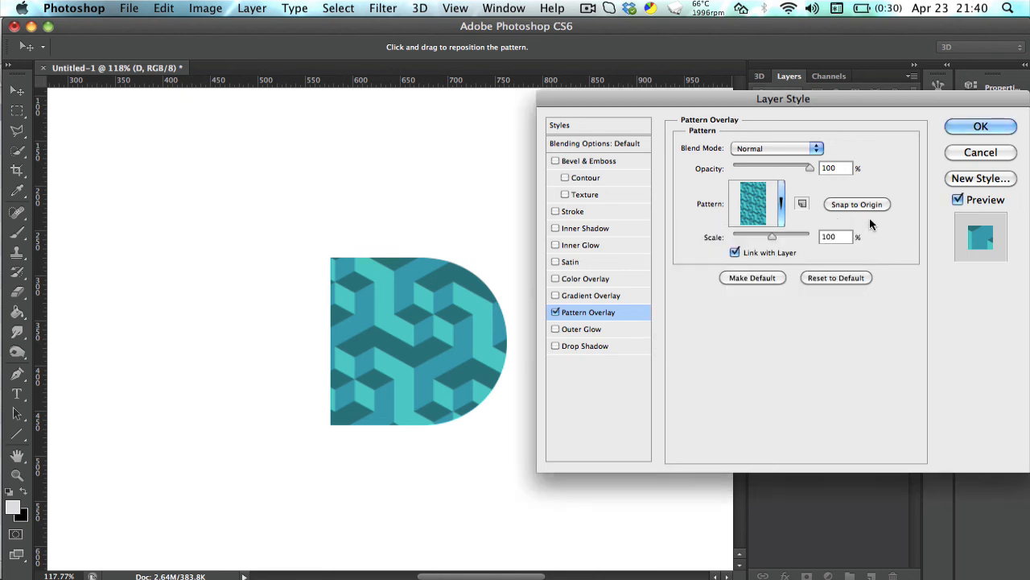
pyautogui.click(555, 312)
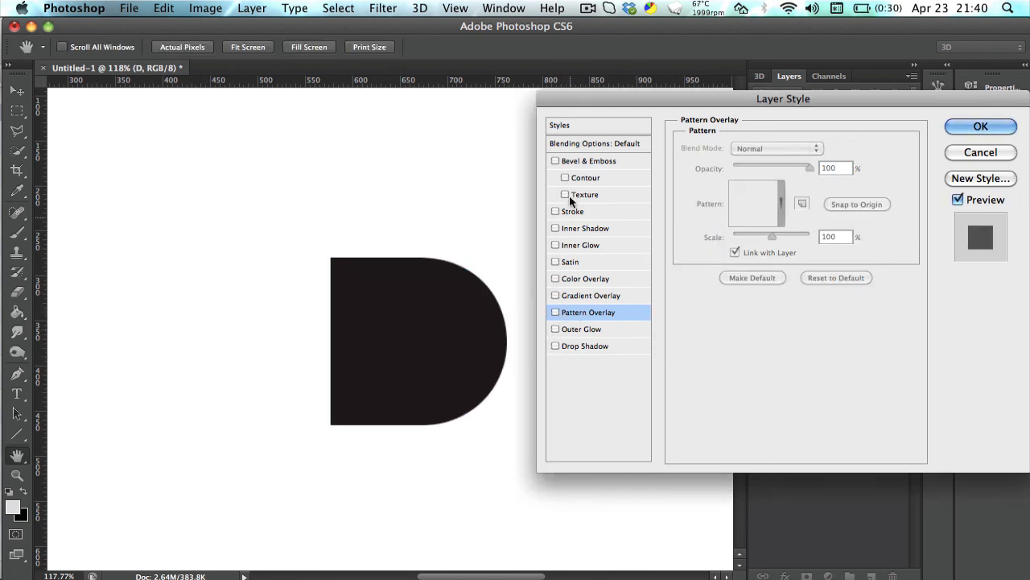
pyautogui.click(555, 161)
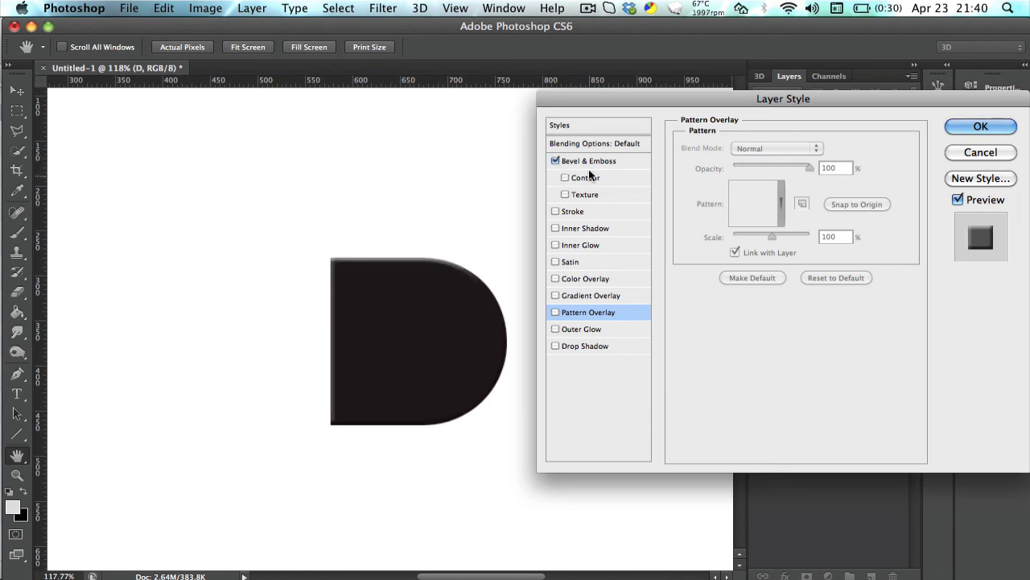
pyautogui.click(588, 161)
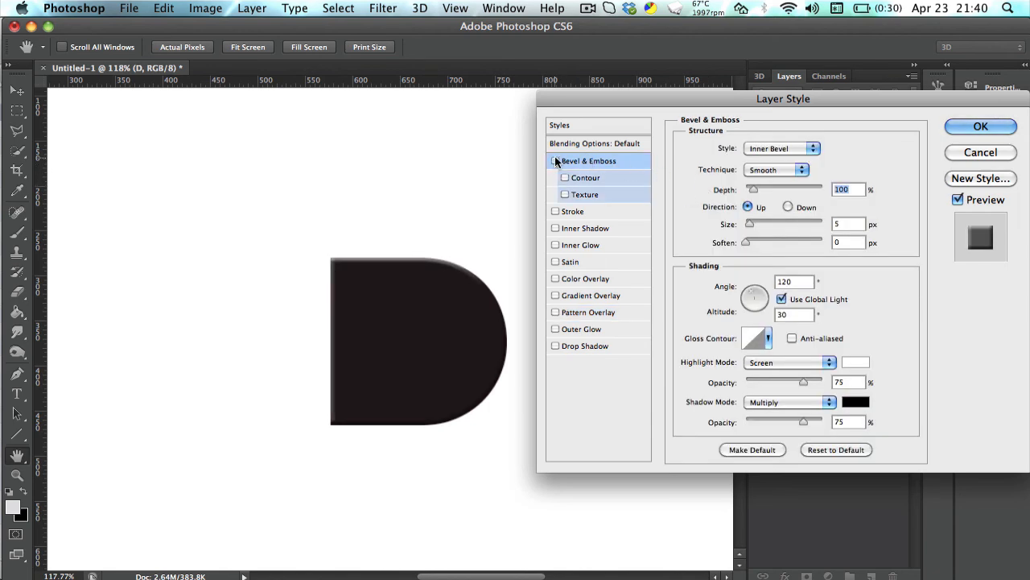
pyautogui.click(554, 160)
# Enable a red Color Overlay in Normal mode at 100% opacity and an Inner Shadow on the letter D.
pyautogui.click(556, 279)
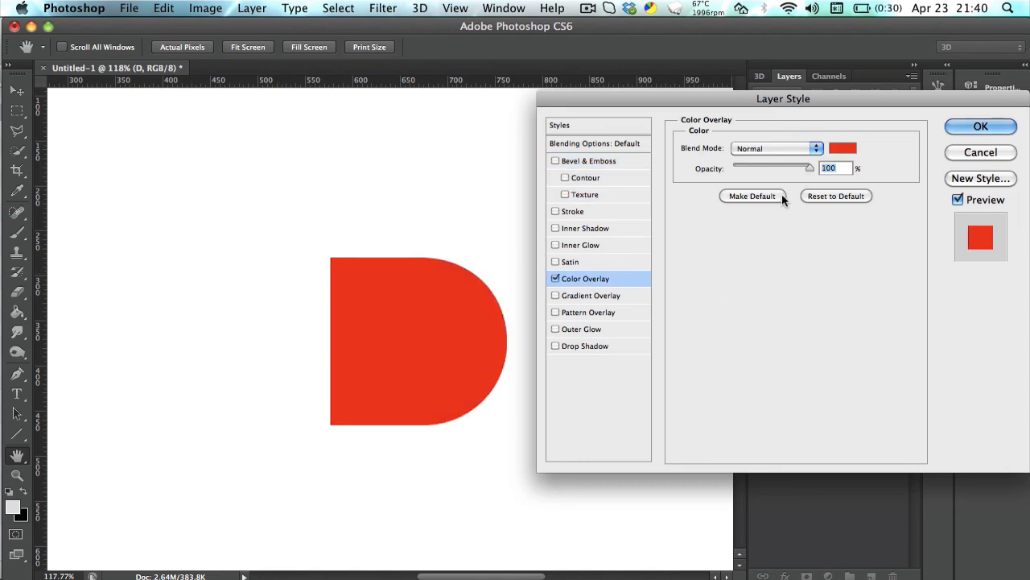
pyautogui.click(584, 229)
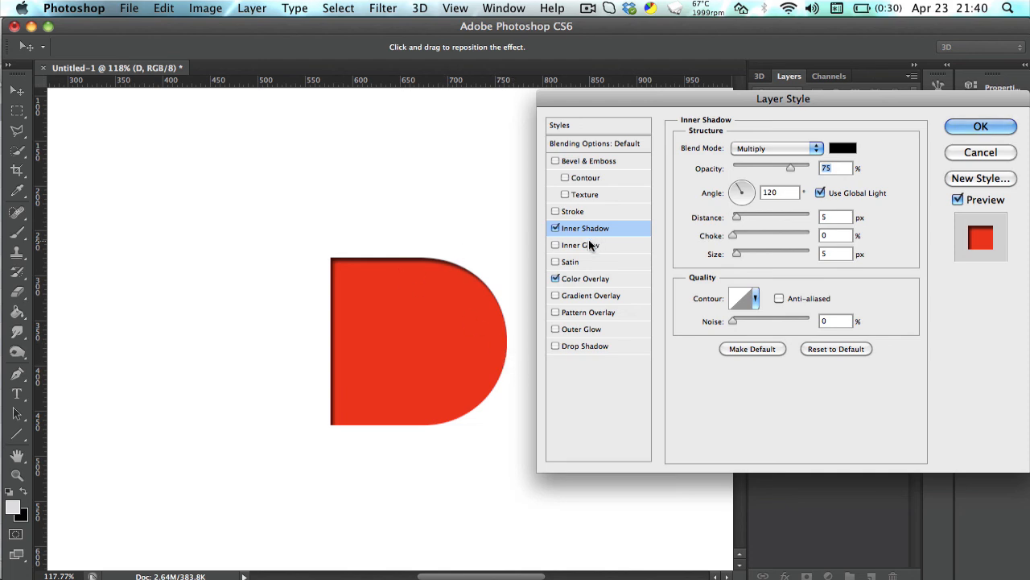
# Enable Outer Glow on the letter D and set its glow colour to bright blue (192df2).
pyautogui.click(582, 329)
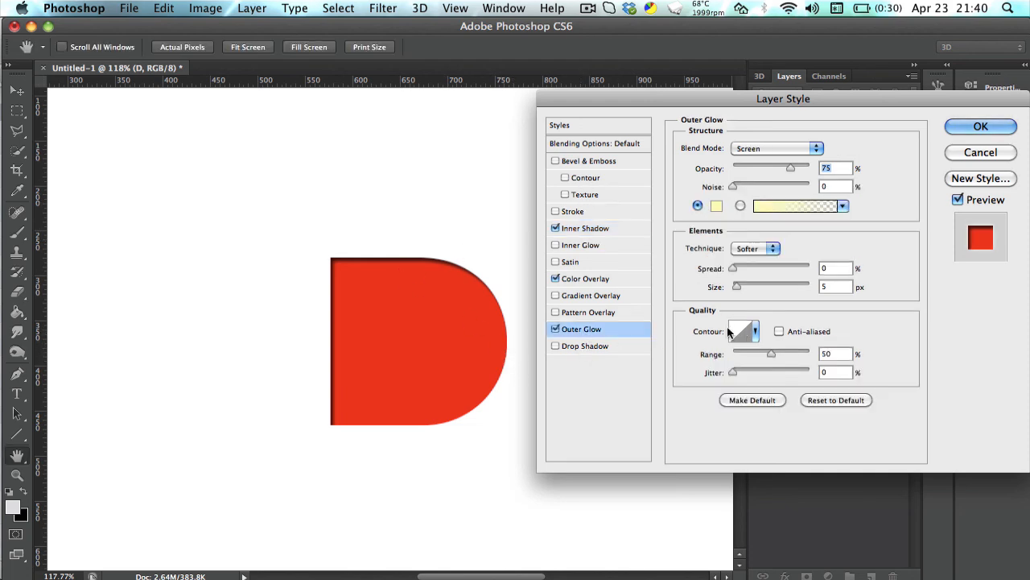
pyautogui.click(716, 206)
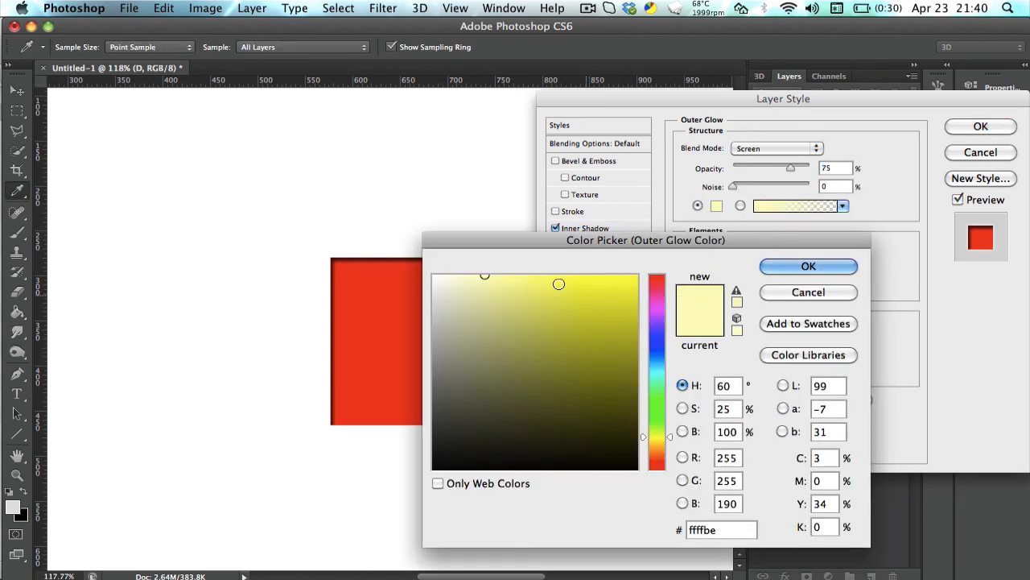
pyautogui.moveTo(556, 285); pyautogui.dragTo(588, 275)
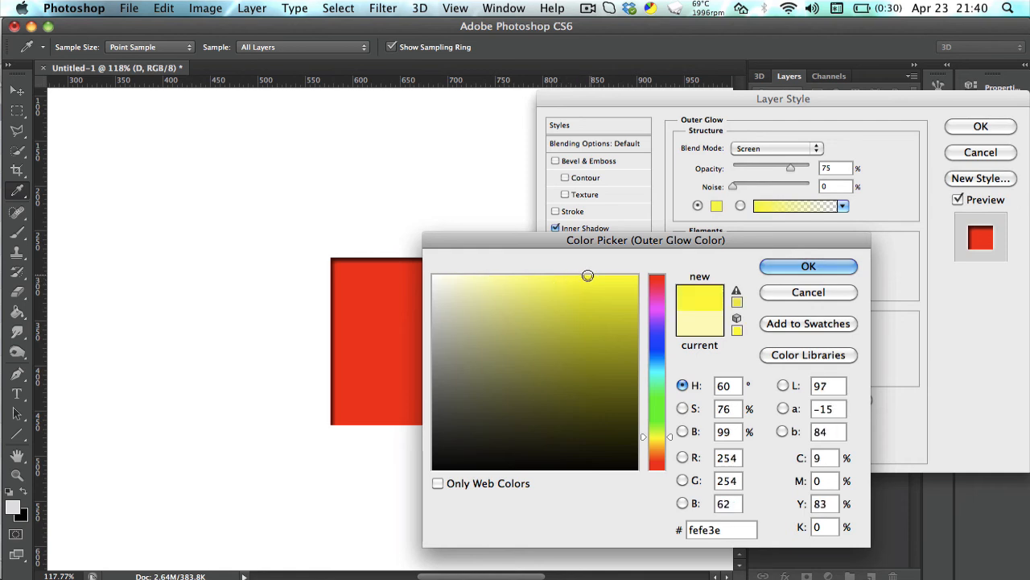
pyautogui.click(656, 343)
pyautogui.moveTo(602, 293); pyautogui.dragTo(617, 284)
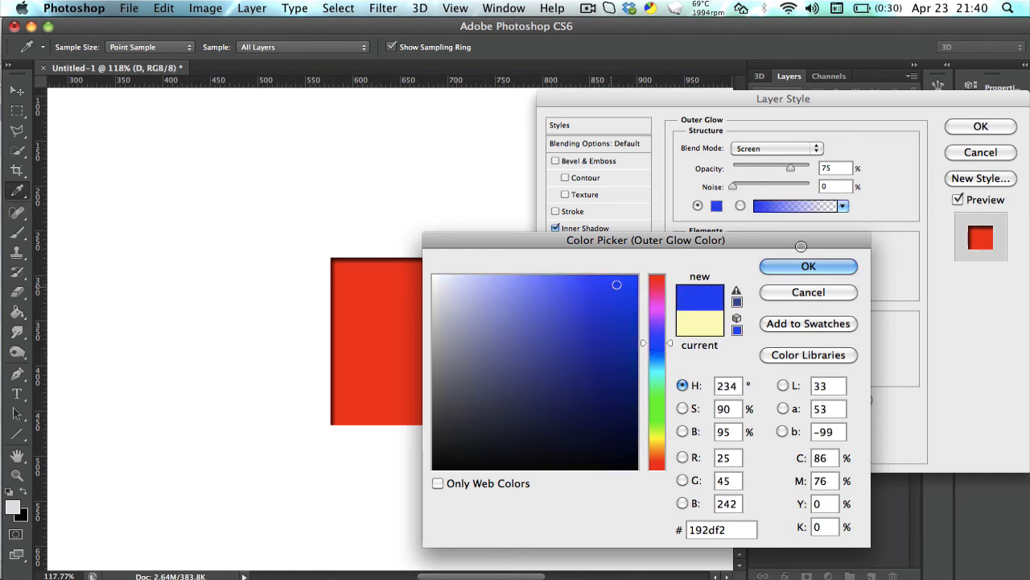
pyautogui.click(817, 276)
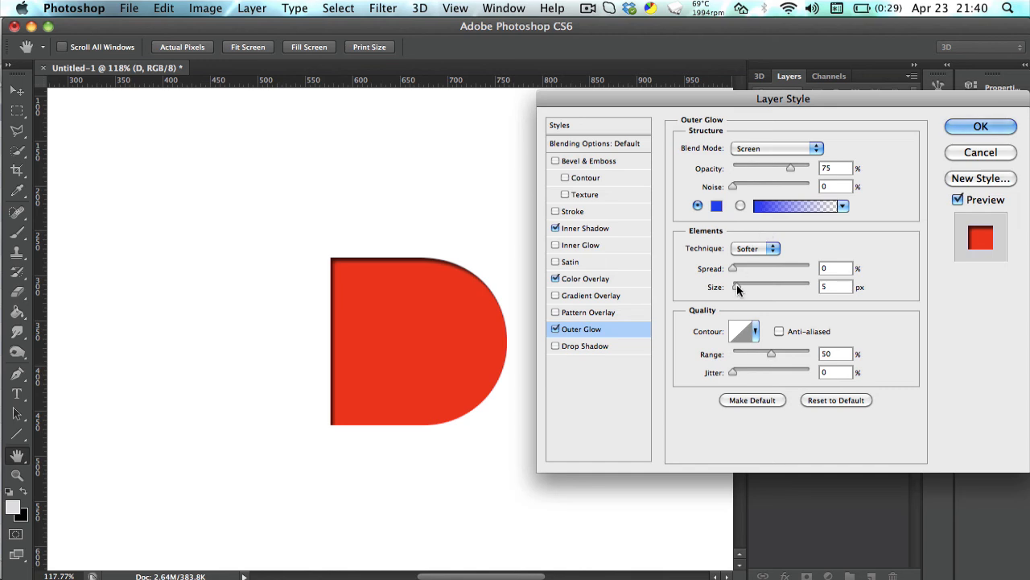
# Set the Outer Glow's blend mode to Normal, its spread to 7% and its size to 95 px.
pyautogui.moveTo(738, 287); pyautogui.dragTo(766, 267)
pyautogui.click(775, 147)
pyautogui.click(771, 52)
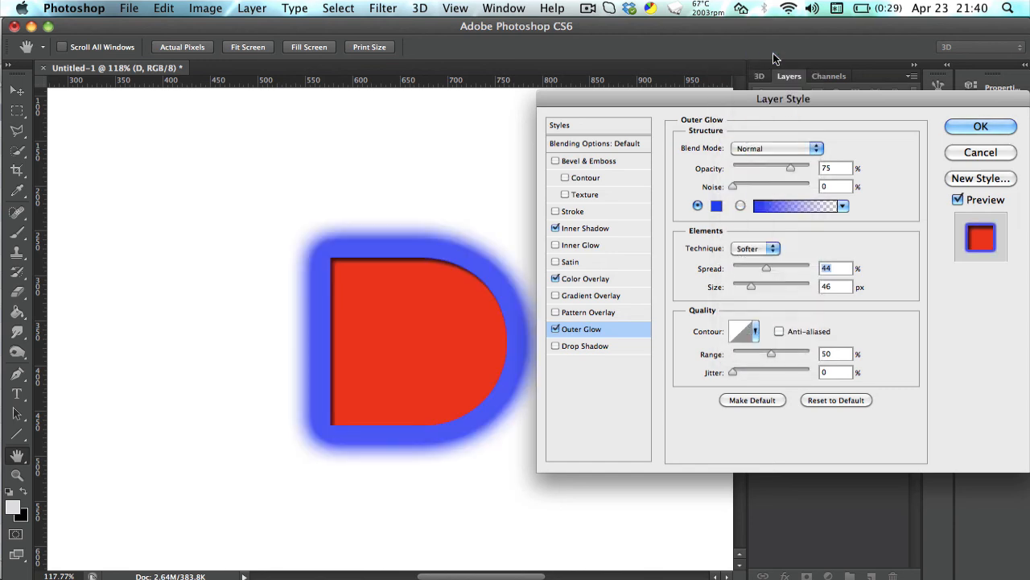
pyautogui.moveTo(751, 286)
pyautogui.mouseDown()
pyautogui.moveTo(738, 286)
pyautogui.moveTo(758, 268)
pyautogui.moveTo(747, 268)
pyautogui.moveTo(746, 287)
pyautogui.moveTo(765, 287)
pyautogui.mouseUp()
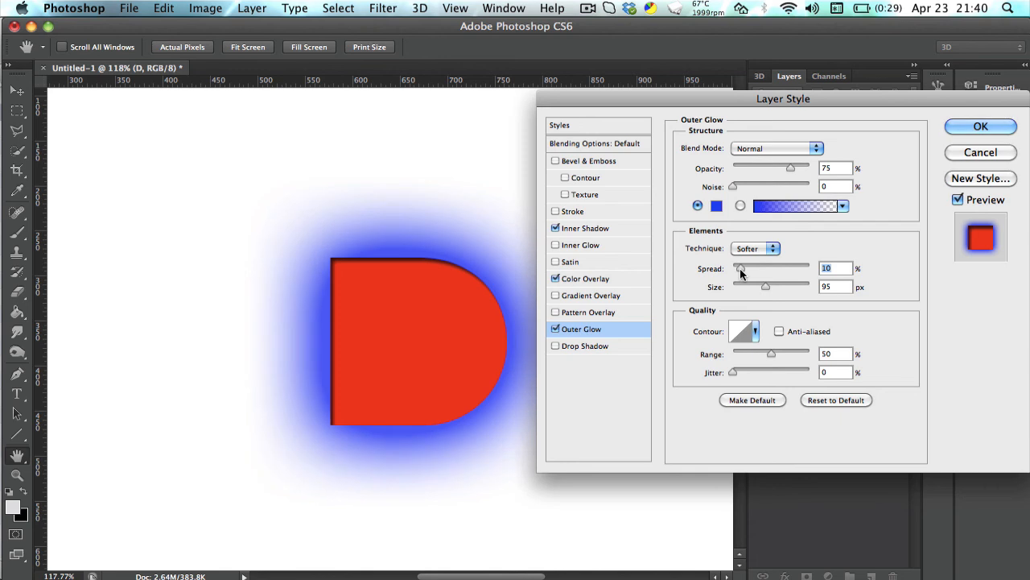
pyautogui.moveTo(741, 274); pyautogui.dragTo(738, 274)
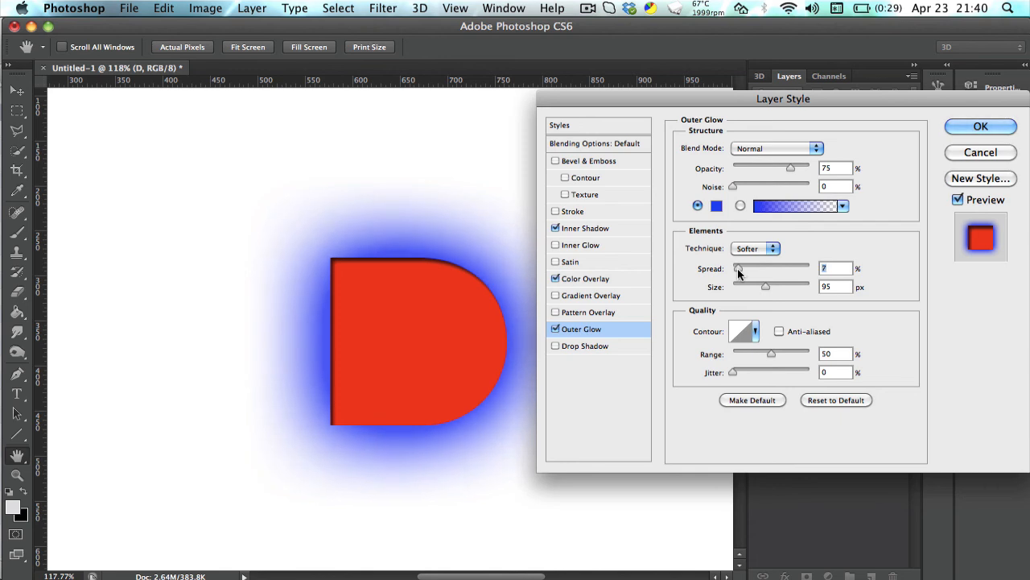
# Turn off Inner Shadow and enable Bevel & Emboss with the Chisel Hard technique, size 18 px and soften 2 px.
pyautogui.click(555, 161)
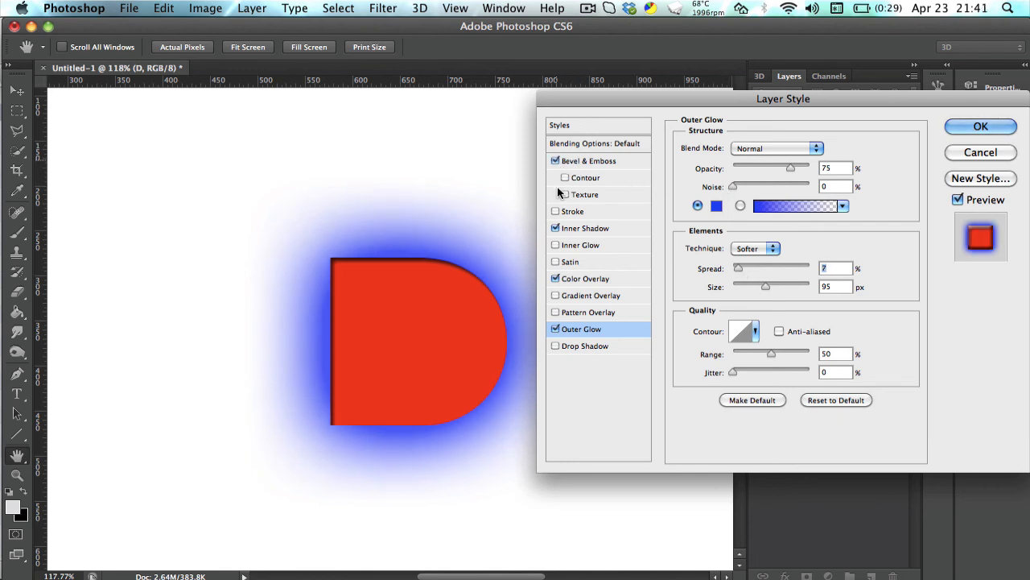
pyautogui.click(600, 163)
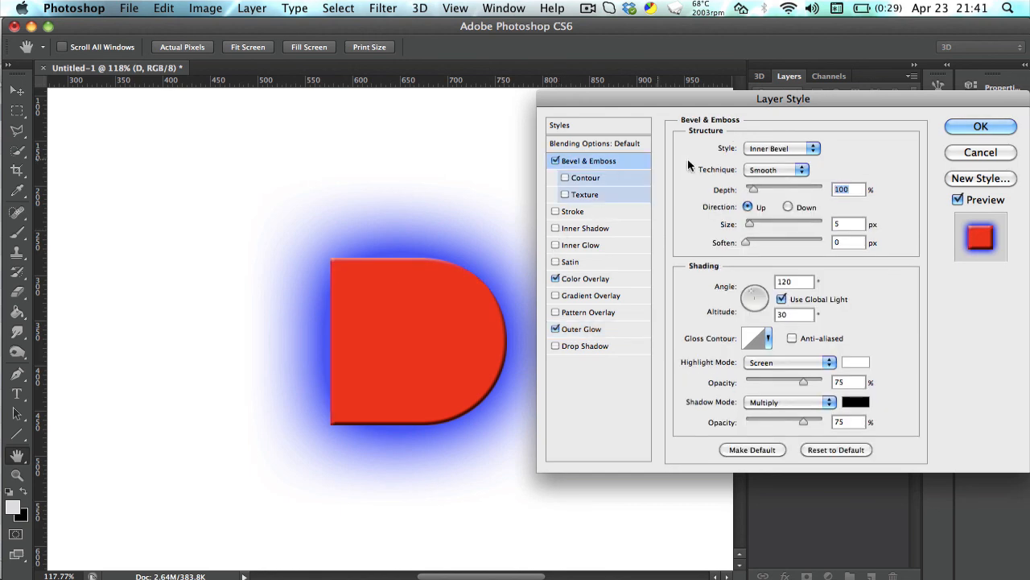
pyautogui.click(763, 173)
pyautogui.click(771, 180)
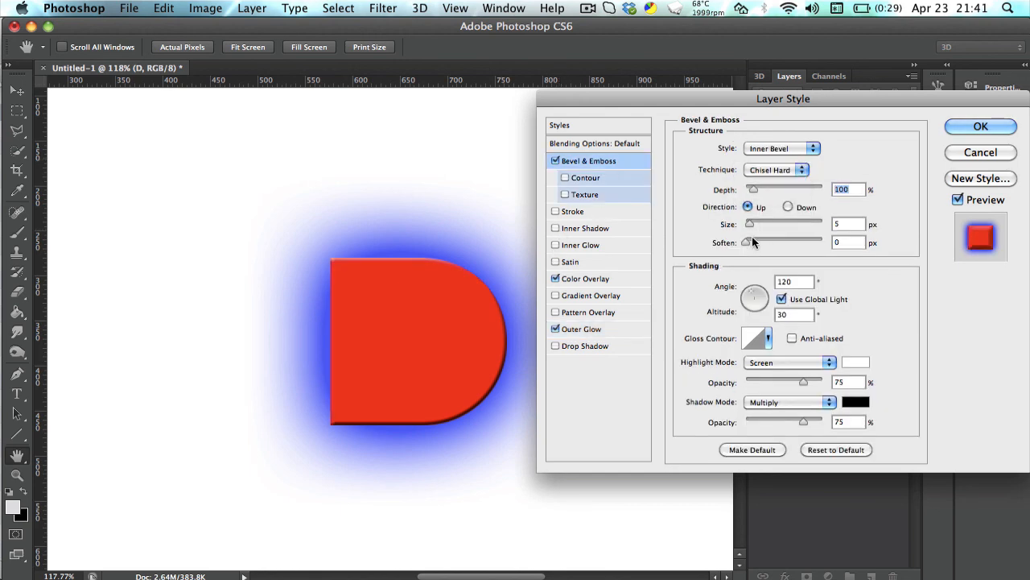
pyautogui.moveTo(751, 239)
pyautogui.mouseDown()
pyautogui.moveTo(771, 222)
pyautogui.moveTo(755, 224)
pyautogui.mouseUp()
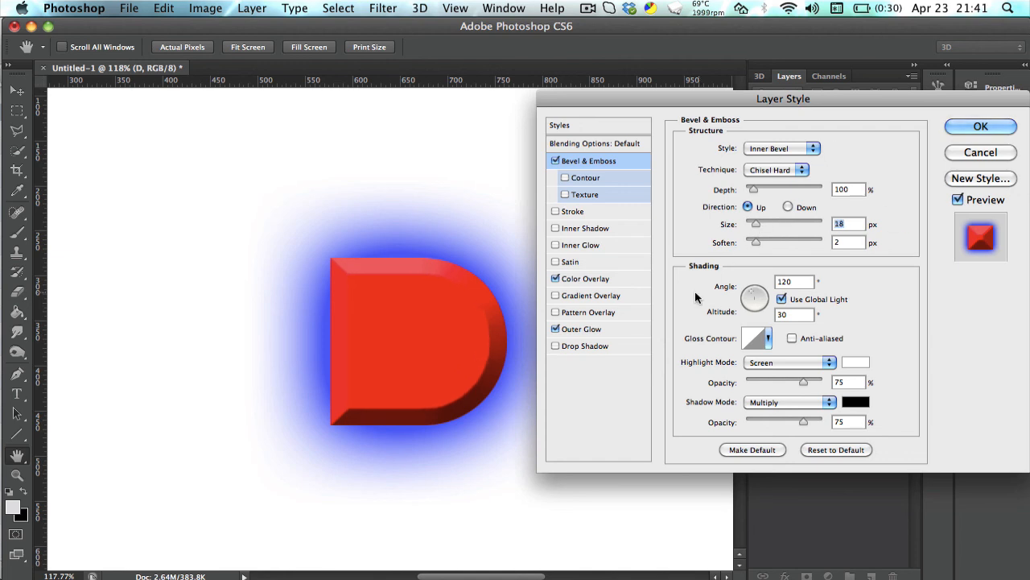
# Set the letter's Outer Glow spread to 5% and its size to 106 px.
pyautogui.click(596, 326)
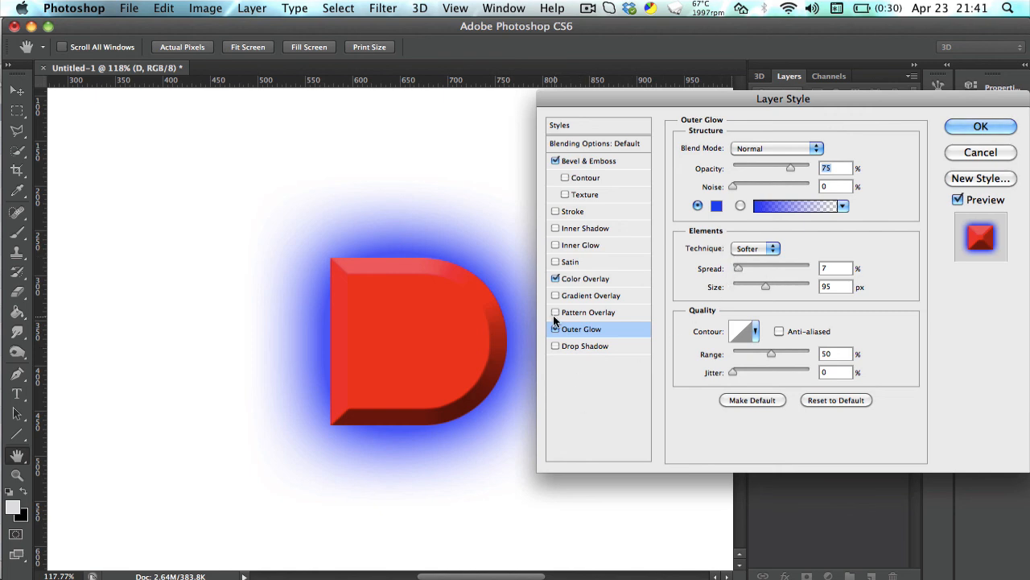
pyautogui.moveTo(738, 269); pyautogui.dragTo(769, 290)
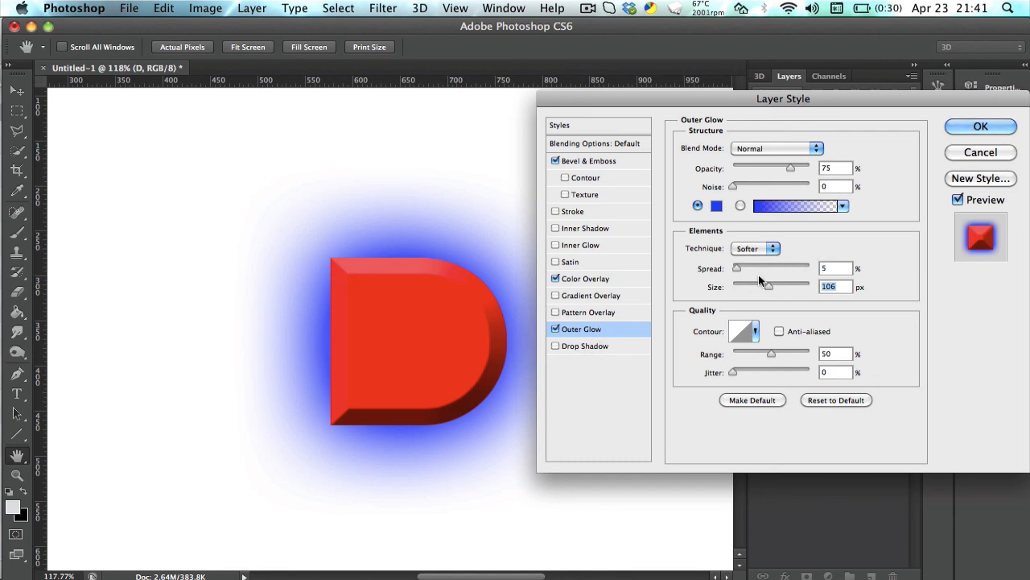
# Replace the Outer Glow with a Drop Shadow of distance 17 px, spread 13% and size 13 px, and apply the layer style.
pyautogui.click(555, 329)
pyautogui.click(555, 345)
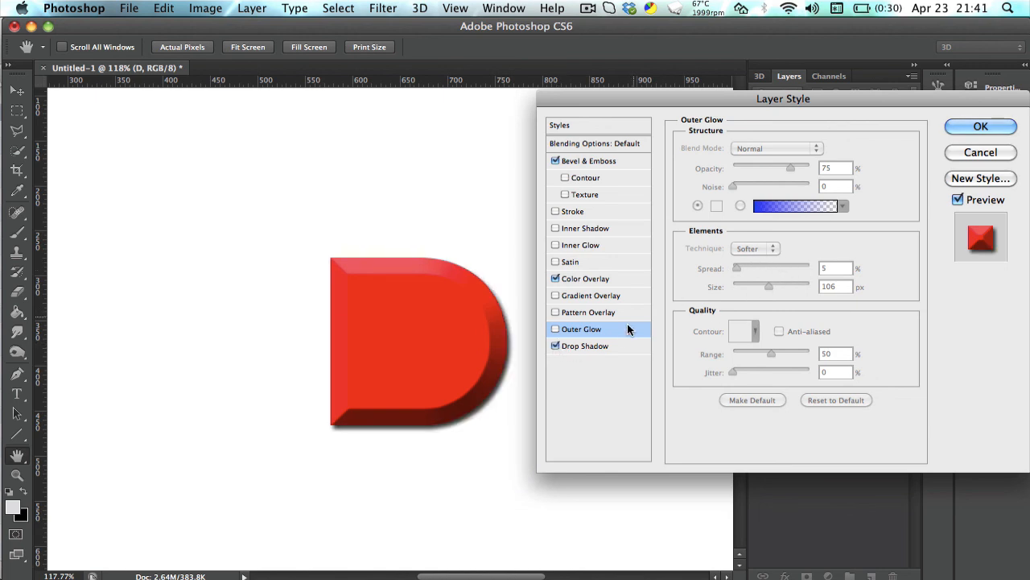
pyautogui.click(614, 345)
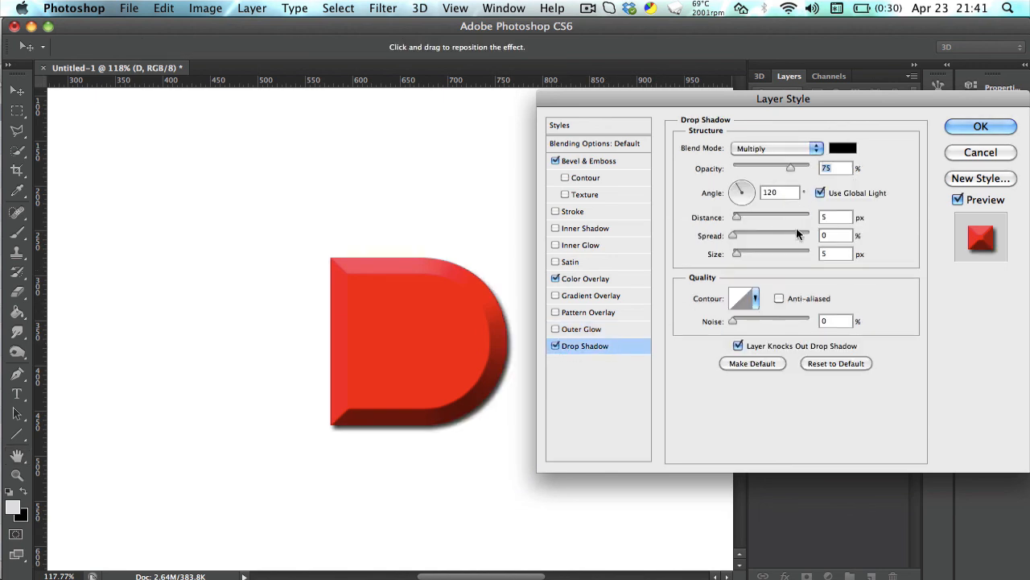
pyautogui.moveTo(737, 217); pyautogui.dragTo(741, 256)
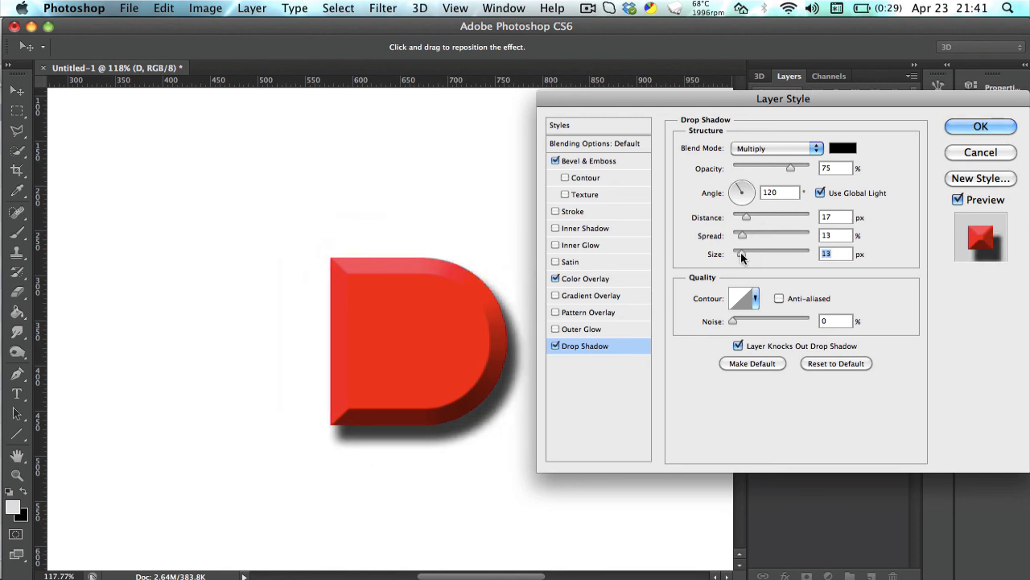
pyautogui.click(977, 127)
pyautogui.scroll(-3, 555, 382)
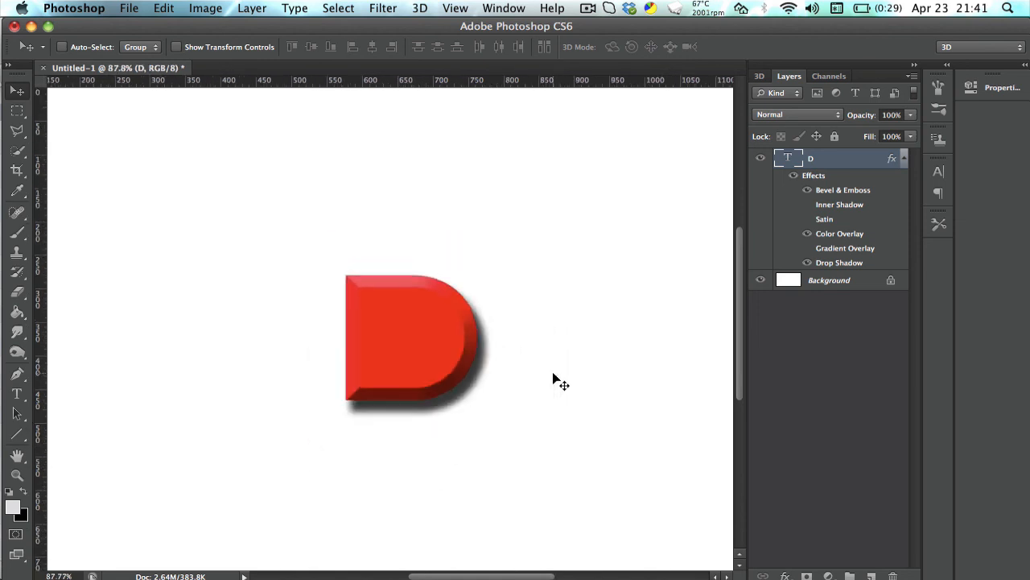
pyautogui.scroll(-2, 555, 381)
pyautogui.scroll(2, 553, 380)
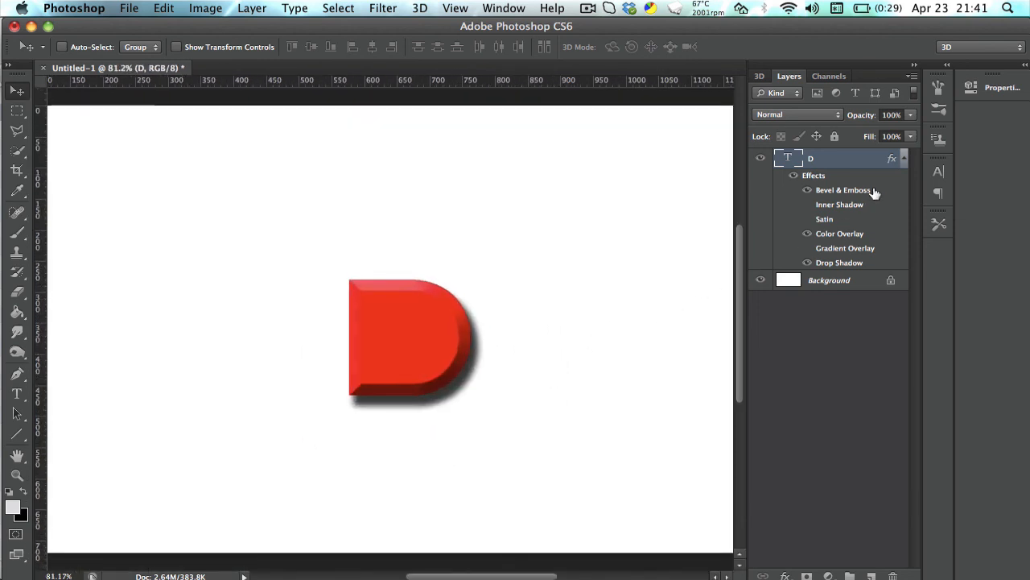
pyautogui.rightClick(818, 164)
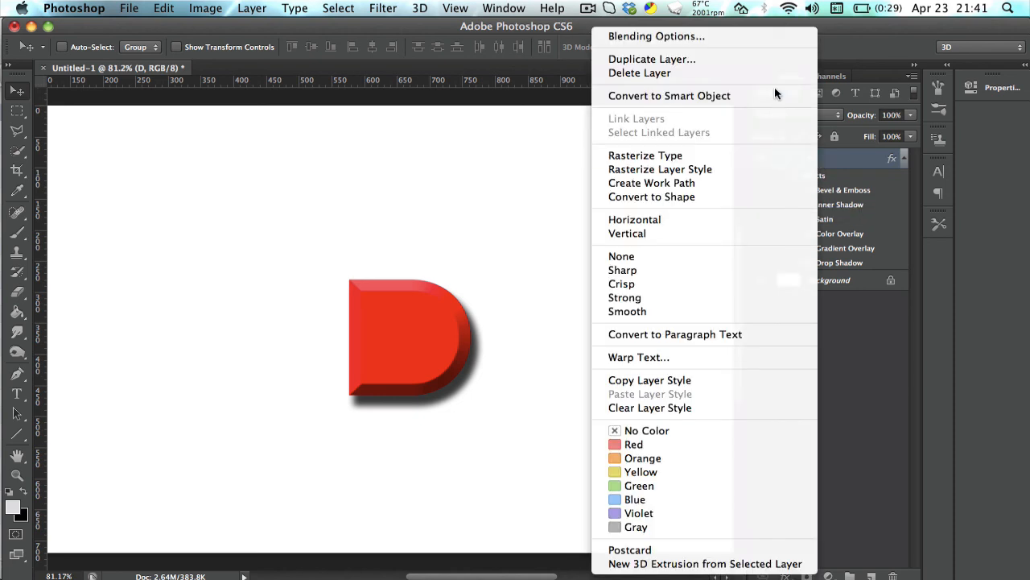
pyautogui.click(850, 161)
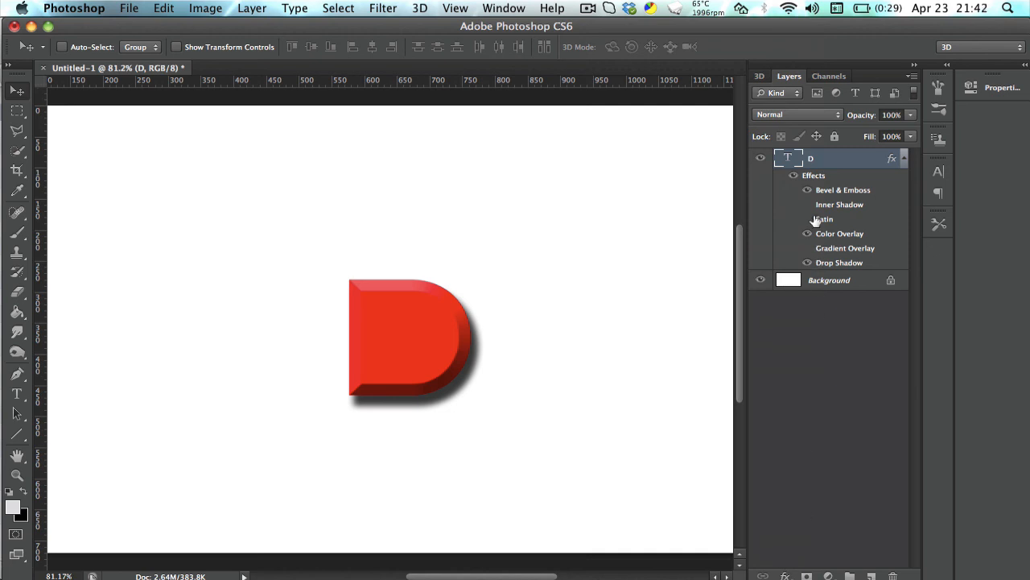
pyautogui.rightClick(813, 158)
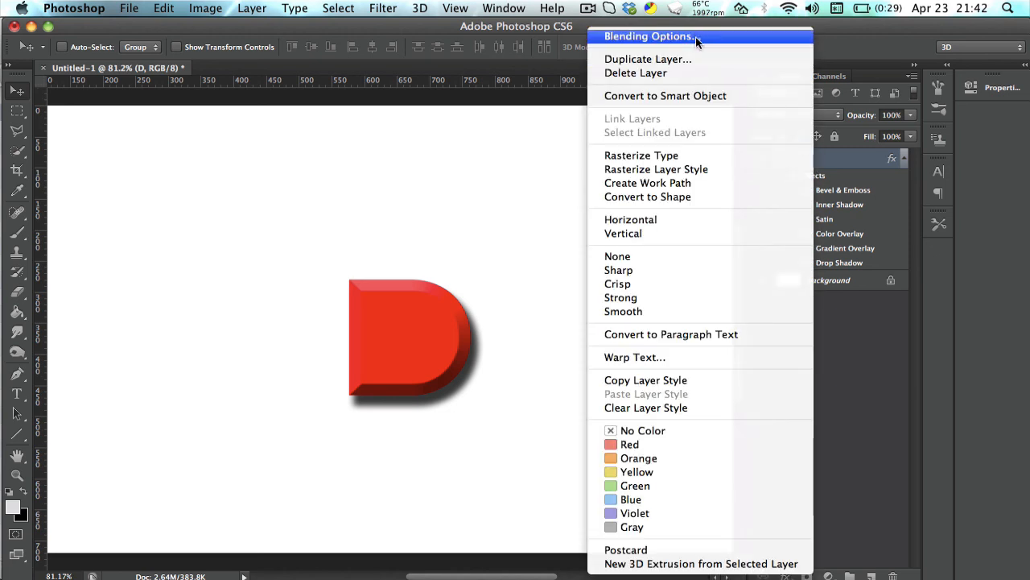
pyautogui.click(875, 364)
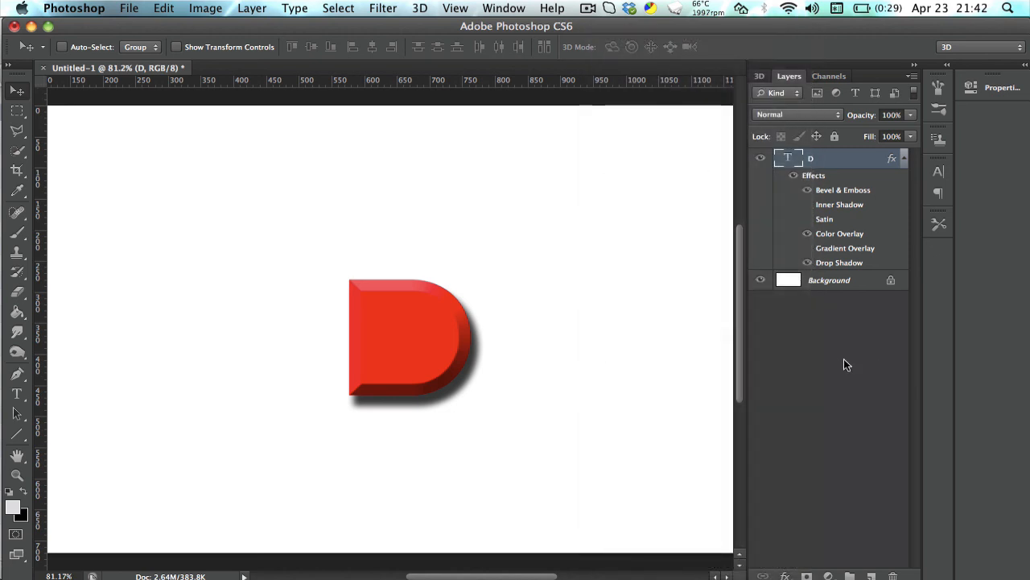